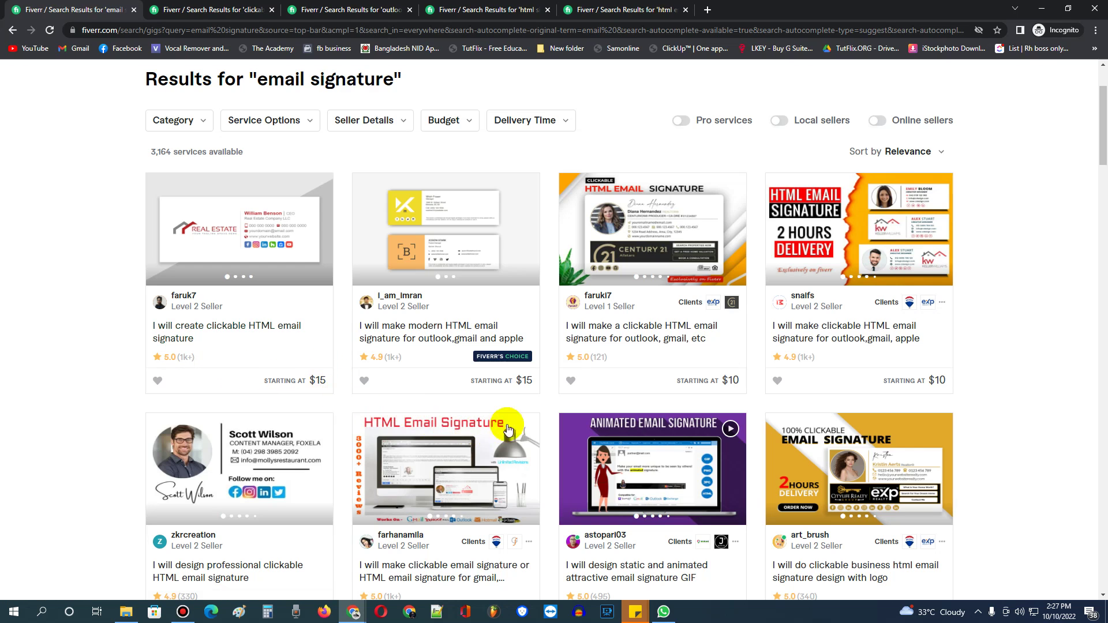
Scroll through Fiverr's clickable, Outlook, HTML and HTML email signature result tabs.
scroll(527, 421, "down", 2)
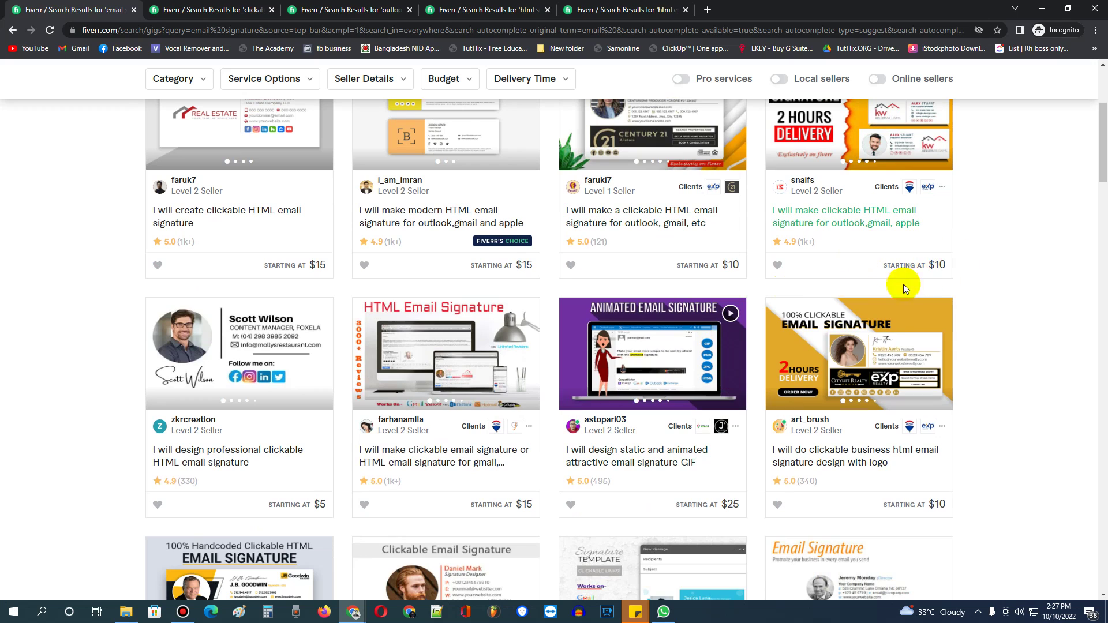
scroll(583, 431, "down", 1)
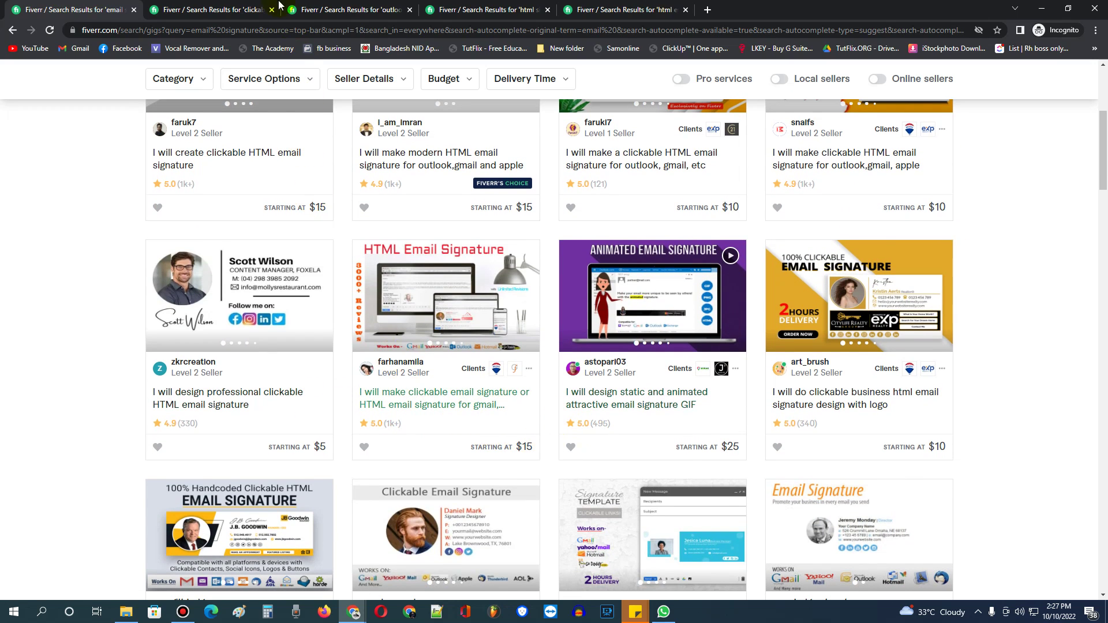
left_click(231, 10)
scroll(432, 334, "down", 4)
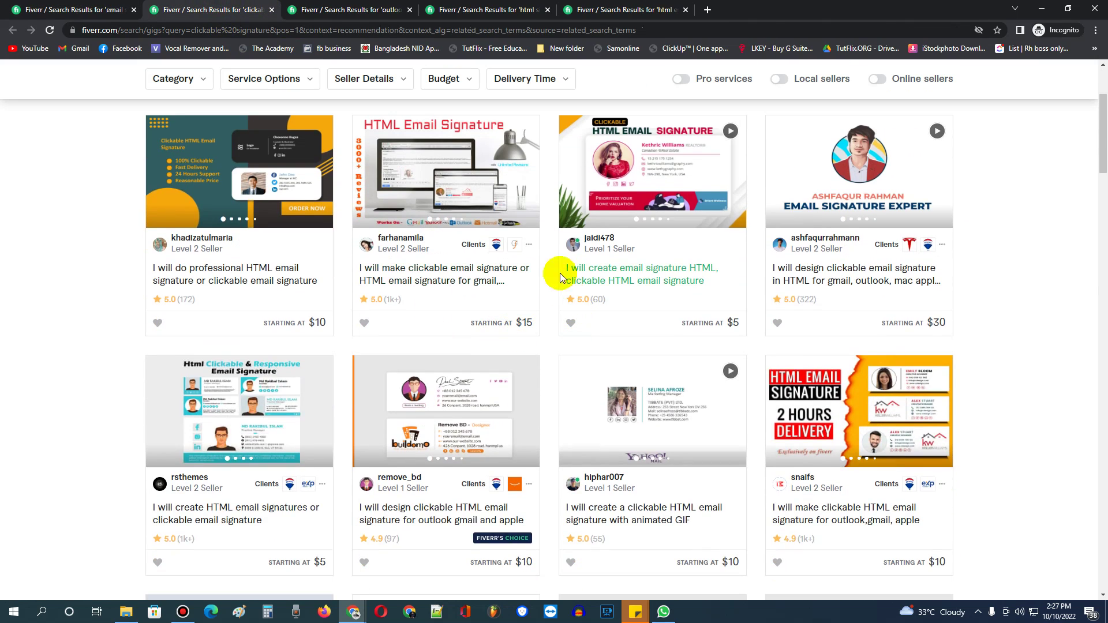
left_click(375, 10)
scroll(424, 381, "down", 4)
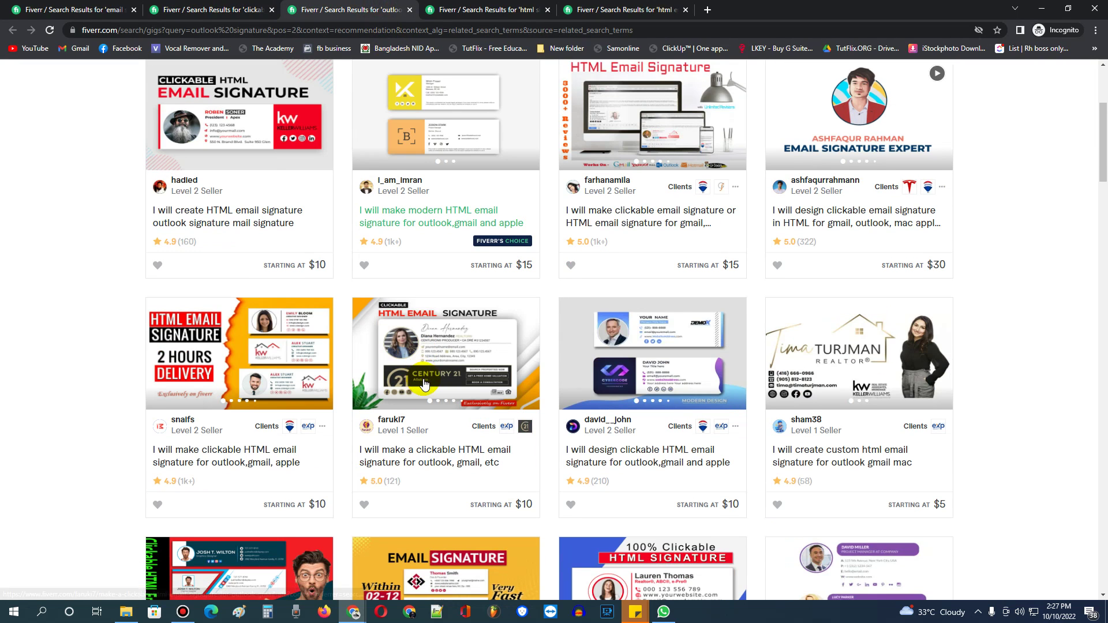
key("ctrl+Tab")
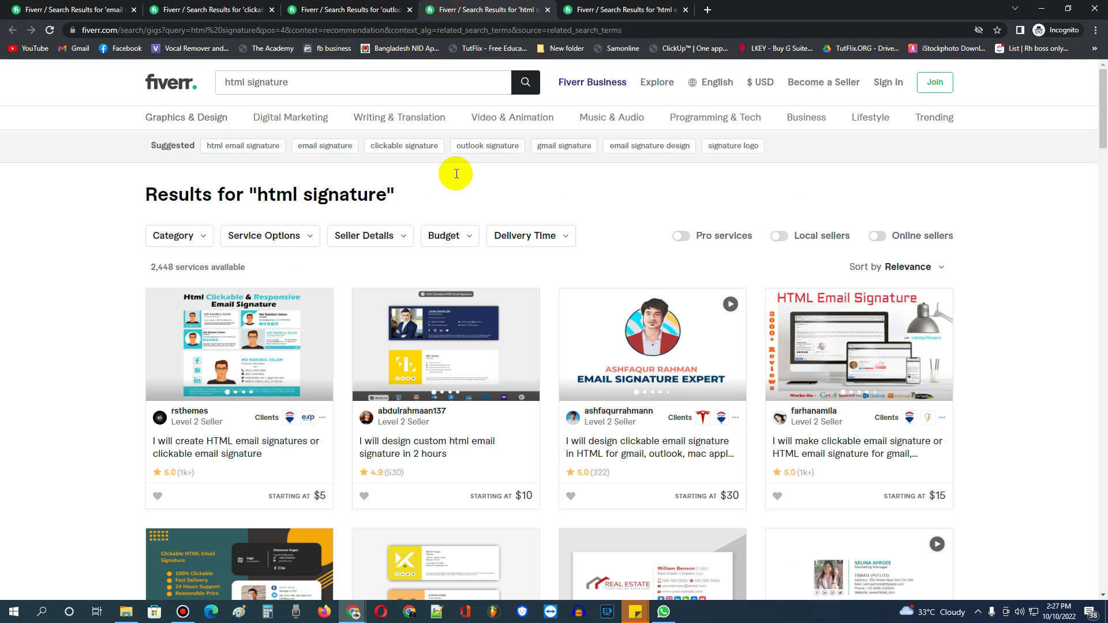
scroll(456, 173, "down", 5)
scroll(489, 362, "down", 3)
scroll(489, 363, "up", 4)
key("ctrl+Tab")
scroll(326, 348, "down", 3)
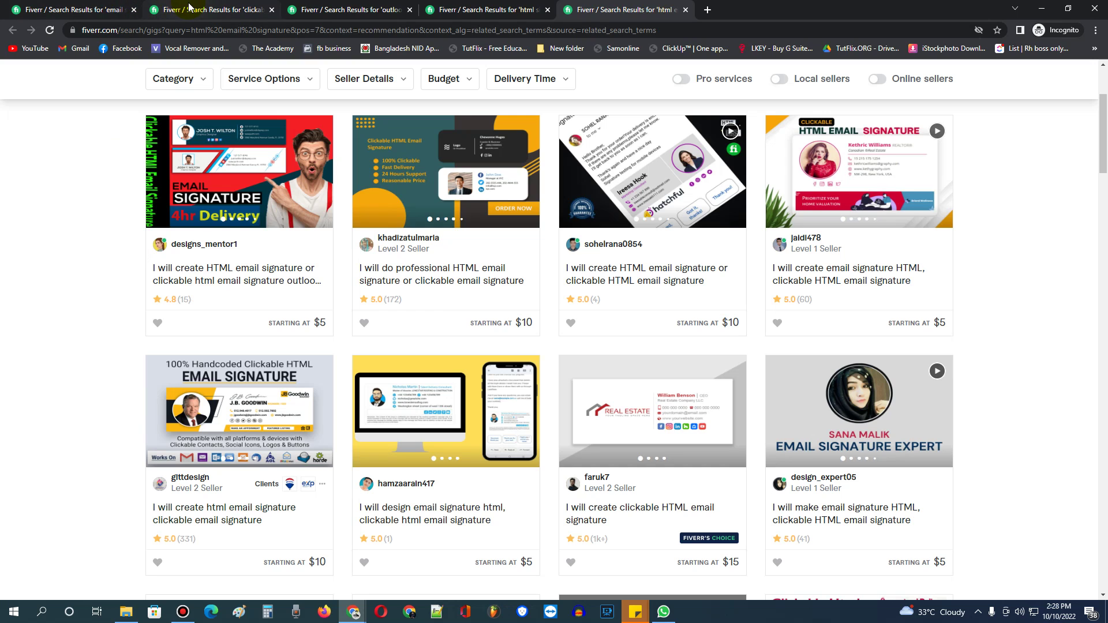
Return to the email signature results, then switch to the Gmail compose window.
left_click(75, 9)
scroll(240, 315, "up", 5)
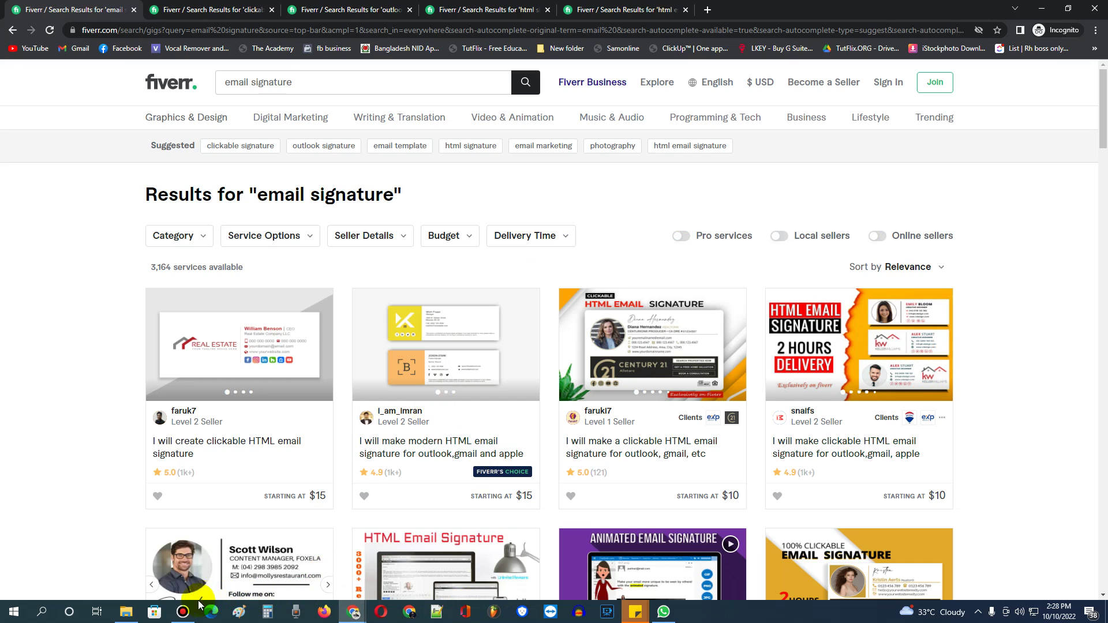
left_click(182, 611)
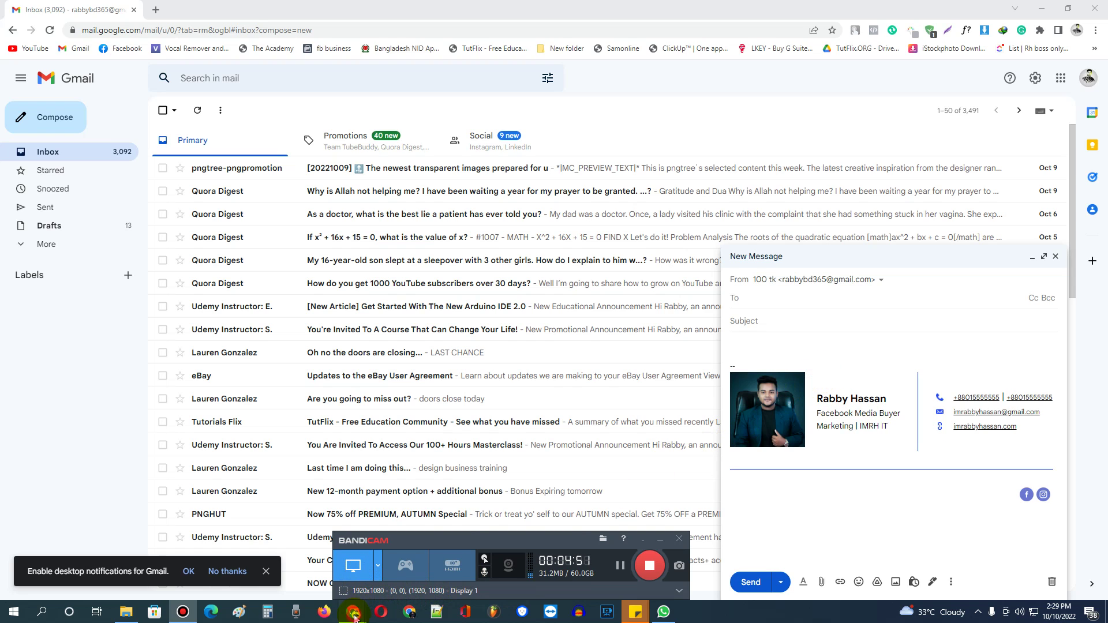
mouse_move(352, 611)
left_click(414, 566)
scroll(341, 413, "down", 3)
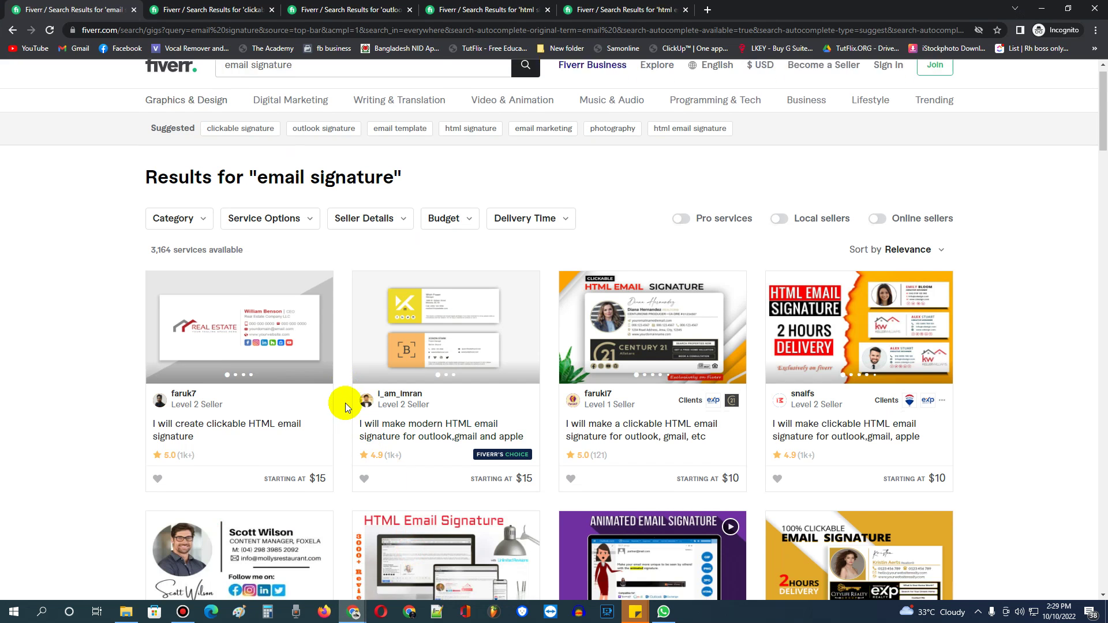
scroll(371, 390, "down", 2)
scroll(372, 383, "up", 3)
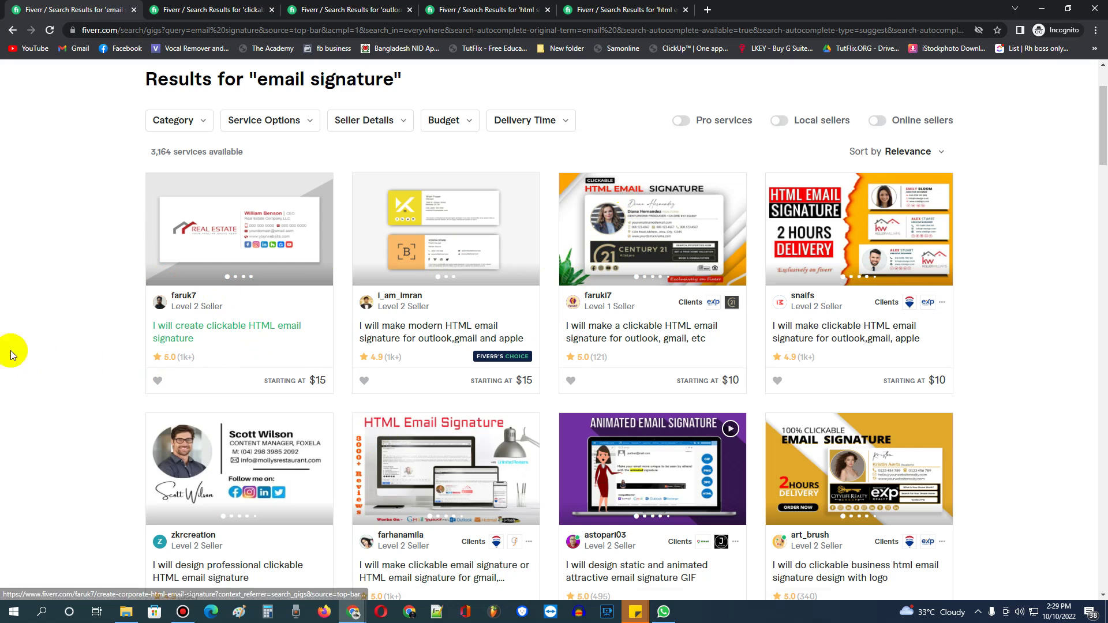
scroll(15, 332, "down", 2)
scroll(48, 331, "up", 4)
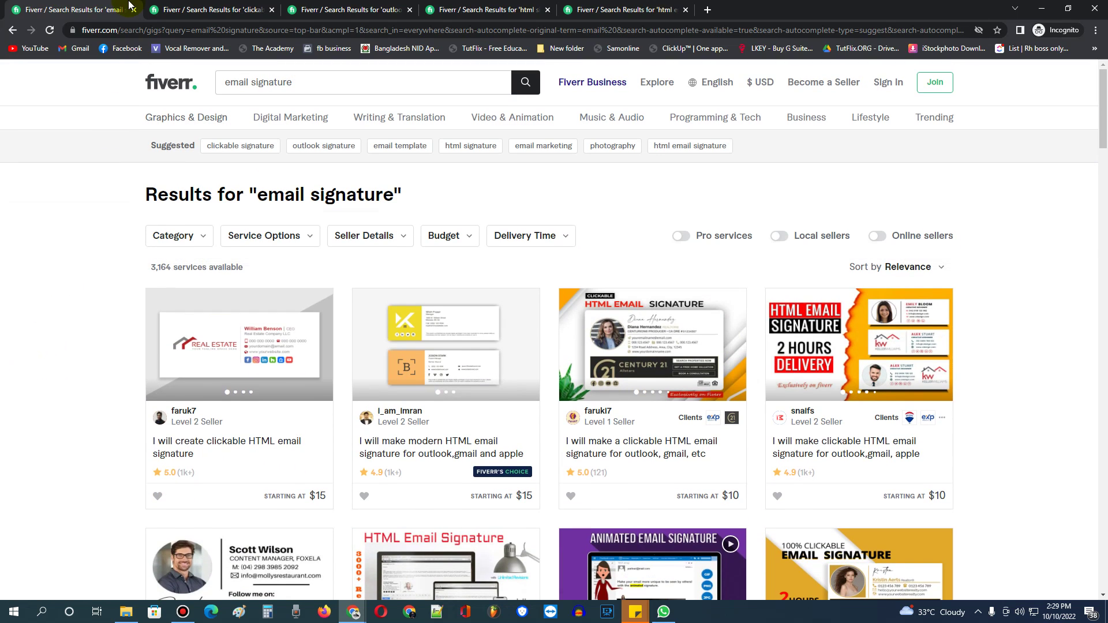
left_click(182, 6)
scroll(82, 317, "up", 3)
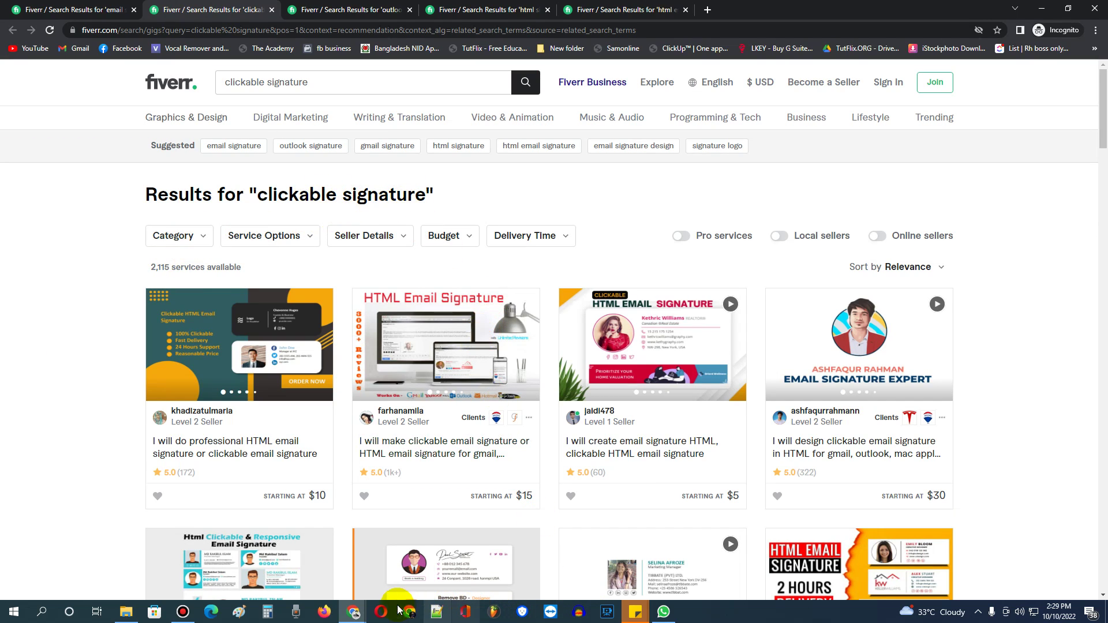
mouse_move(364, 613)
left_click(322, 579)
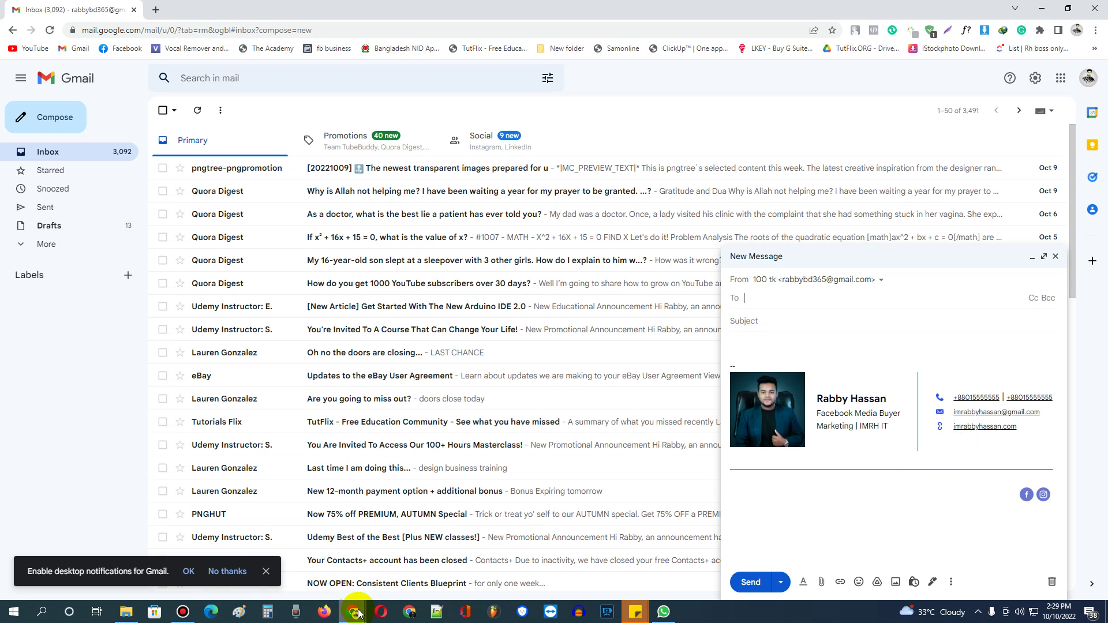
Bring the Fiverr window back and revisit the Outlook and HTML signature result tabs.
mouse_move(356, 609)
left_click(418, 563)
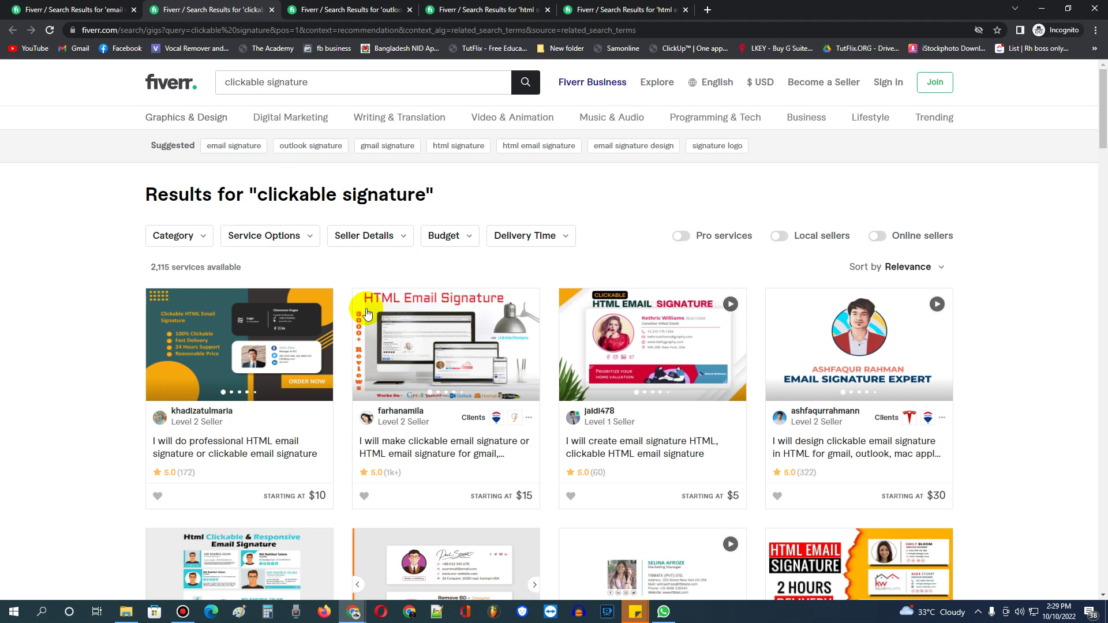
left_click(293, 5)
scroll(369, 329, "up", 4)
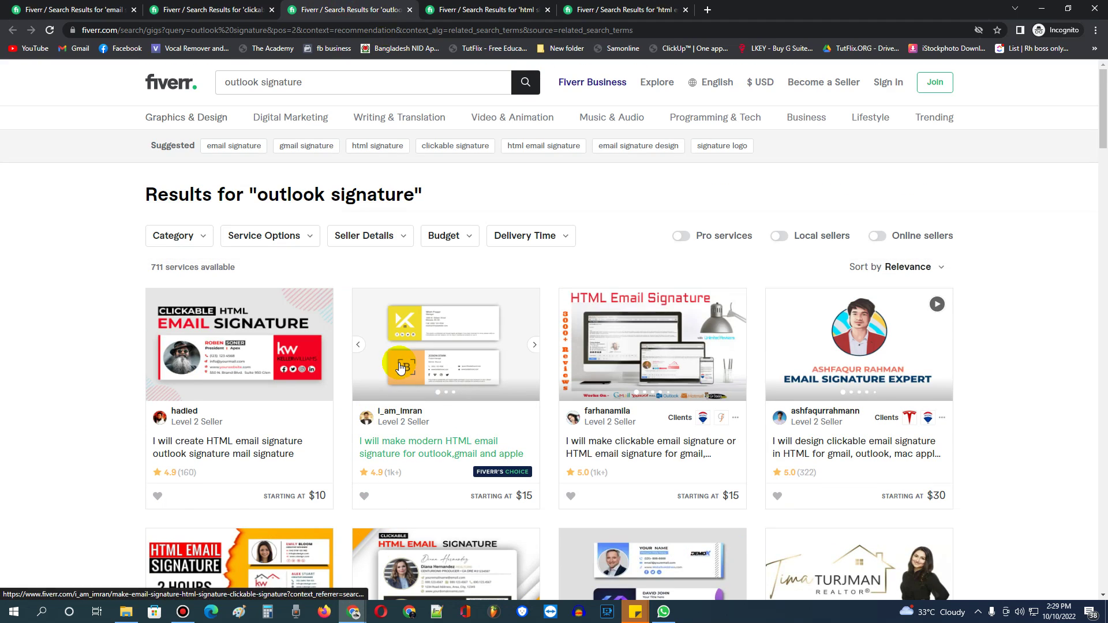
left_click(436, 7)
scroll(289, 410, "up", 4)
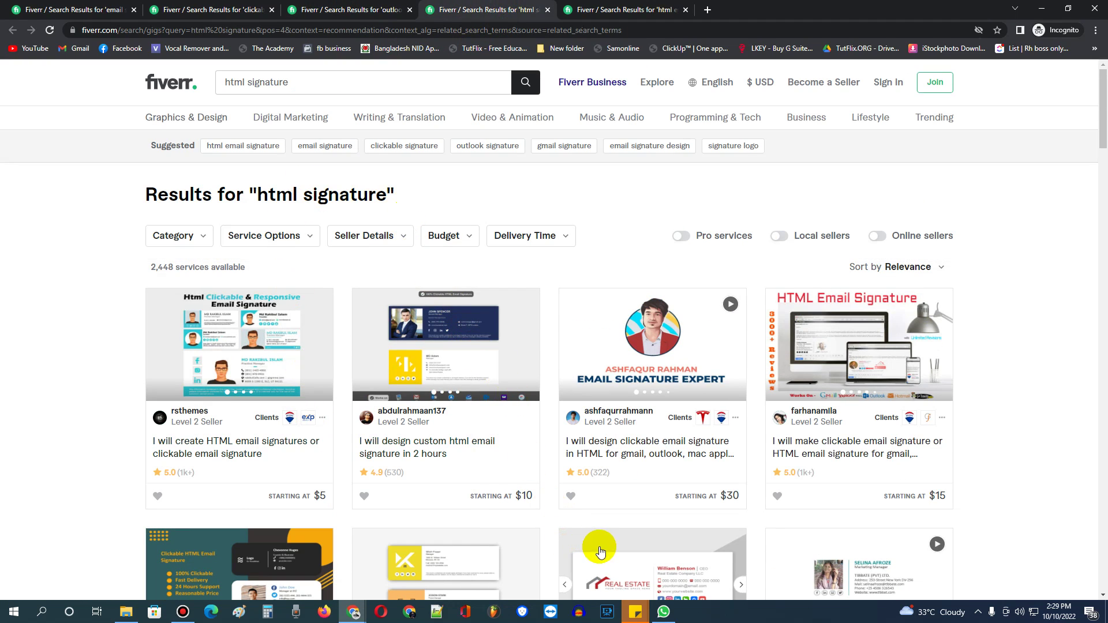
Switch between the Gmail compose window and the Fiverr results window.
left_click(354, 612)
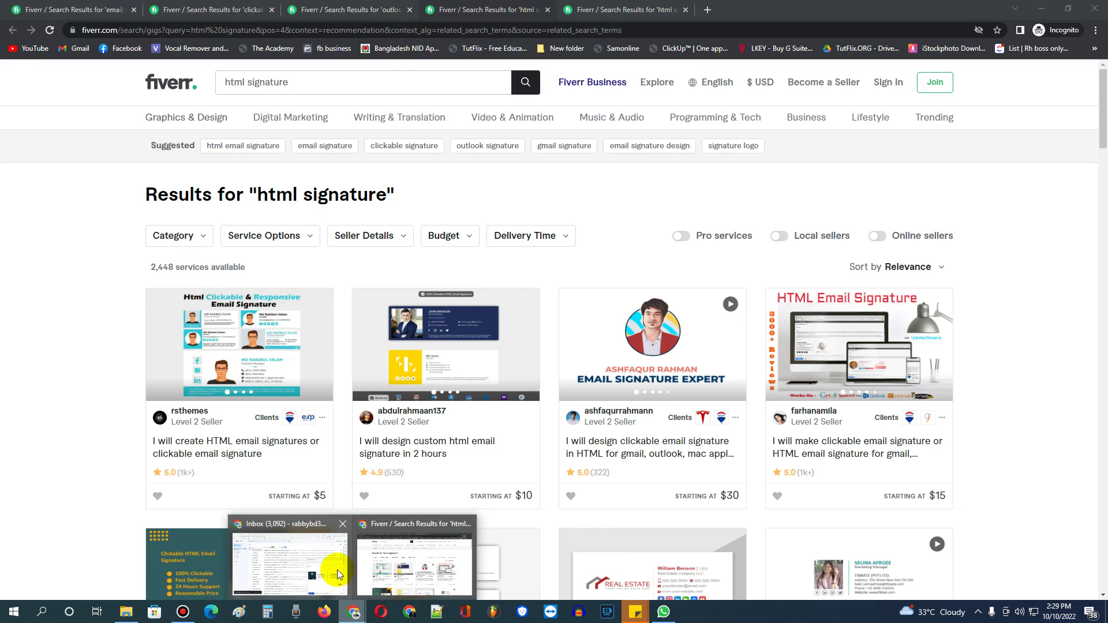
left_click(329, 570)
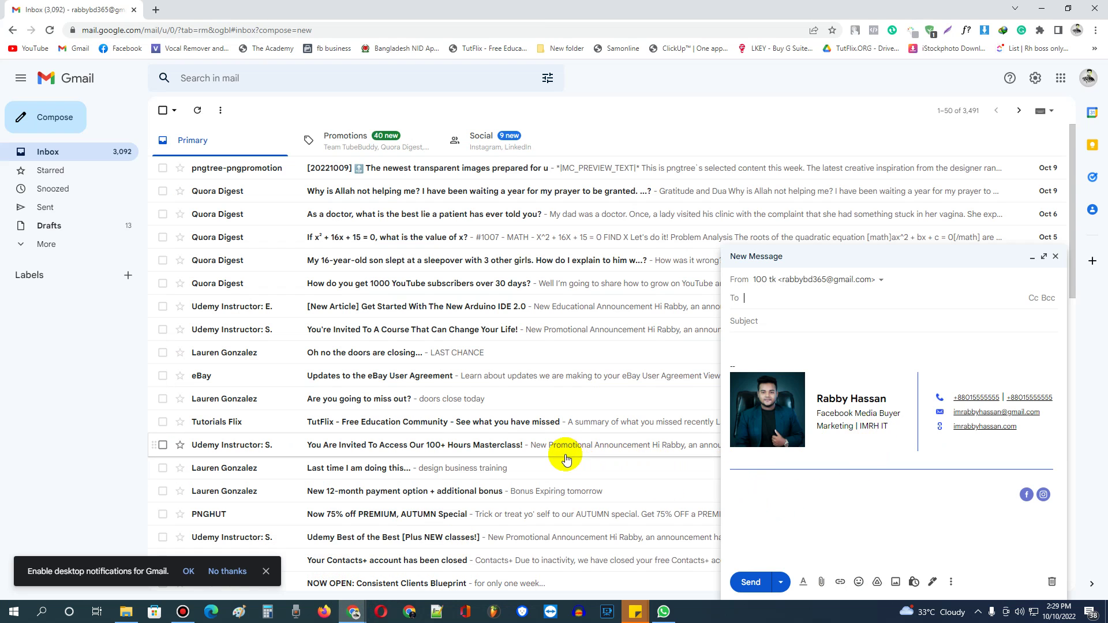
left_click(353, 612)
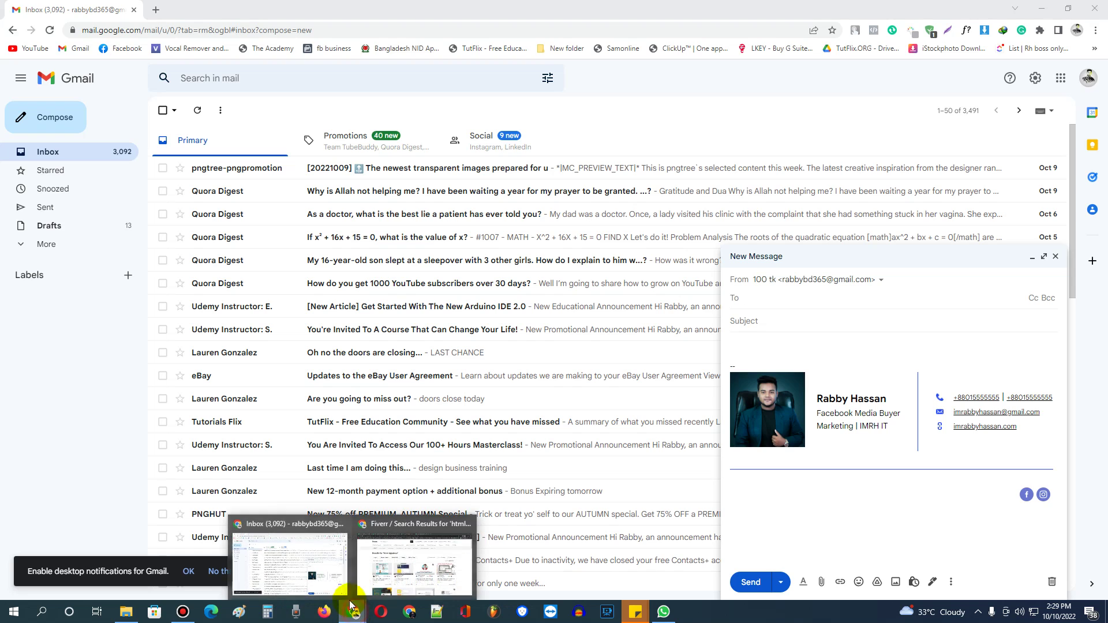
left_click(348, 573)
left_click(353, 612)
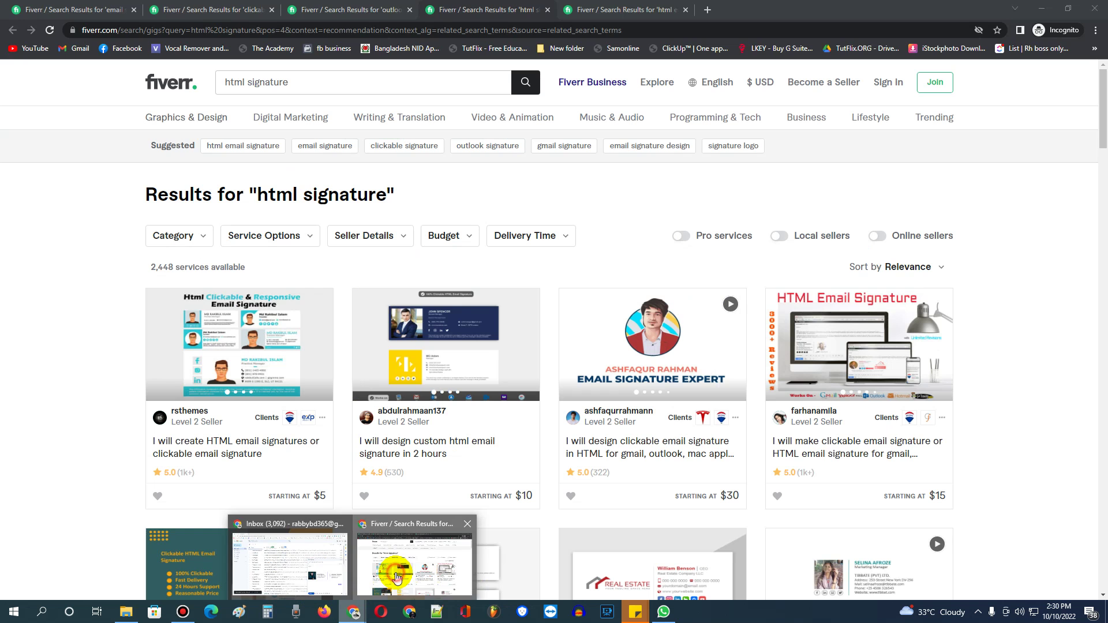
left_click(414, 562)
Go through the HTML email signature results back to email signature results, then open a new tab.
mouse_move(620, 5)
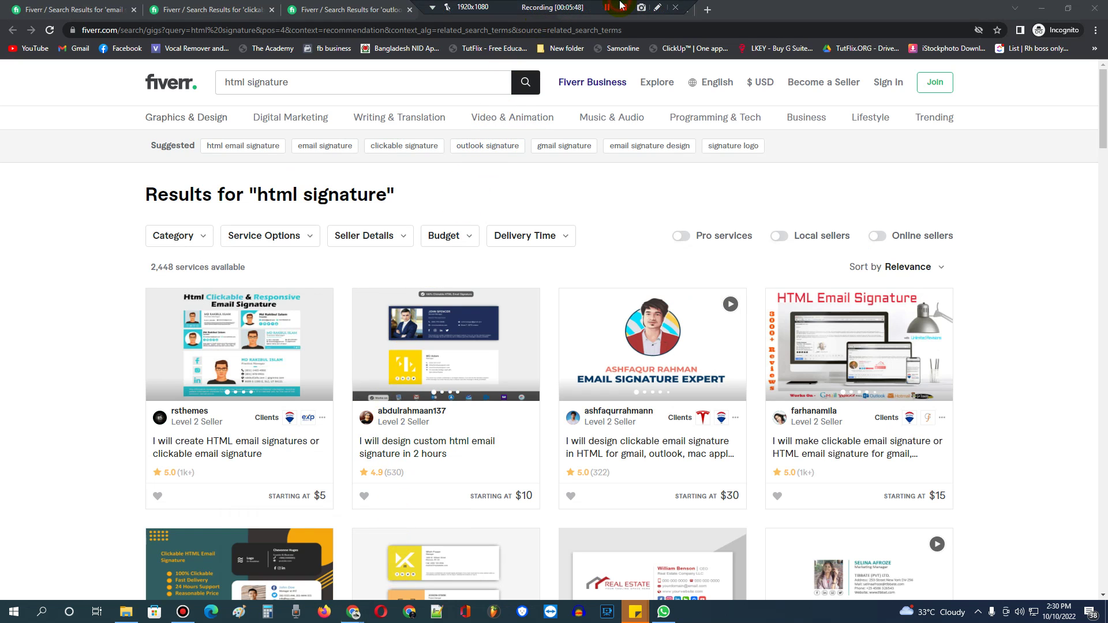
left_click(629, 13)
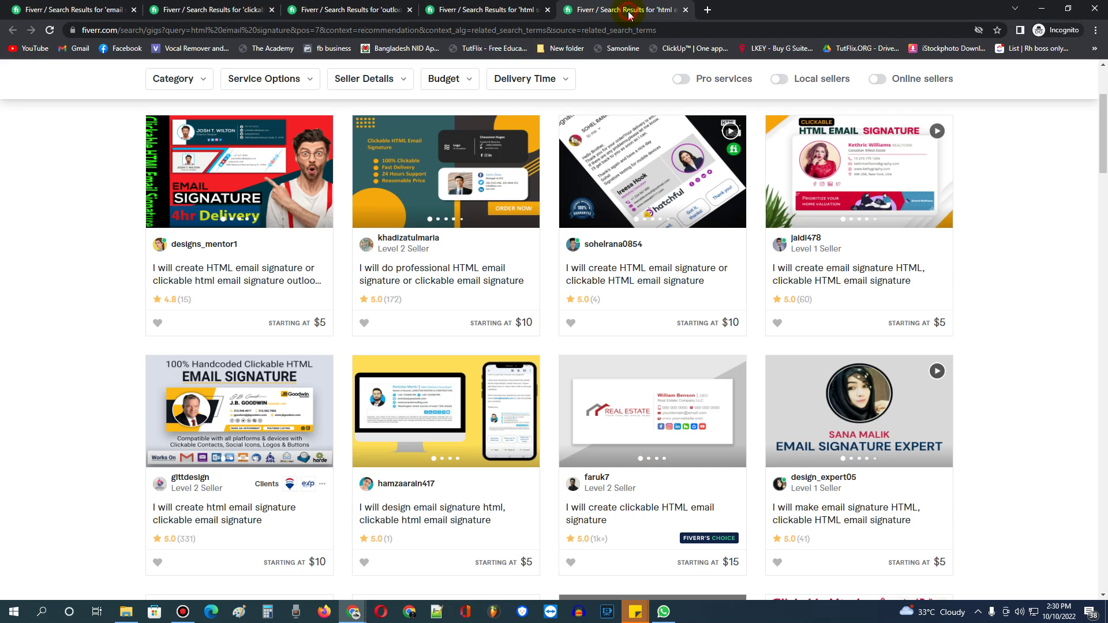
scroll(519, 221, "up", 3)
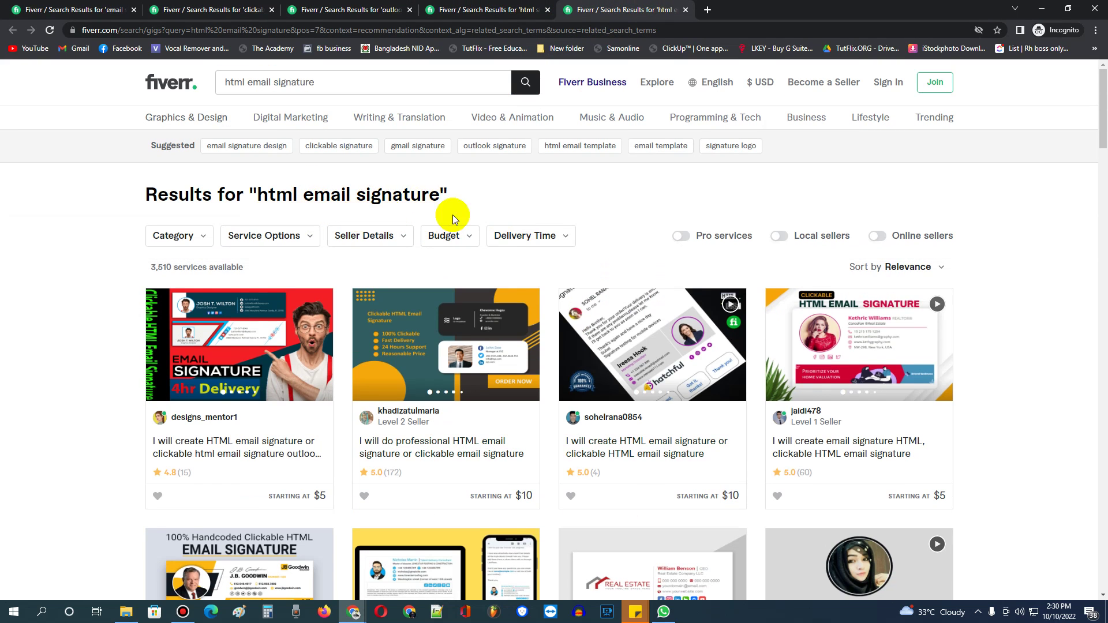
left_click(88, 11)
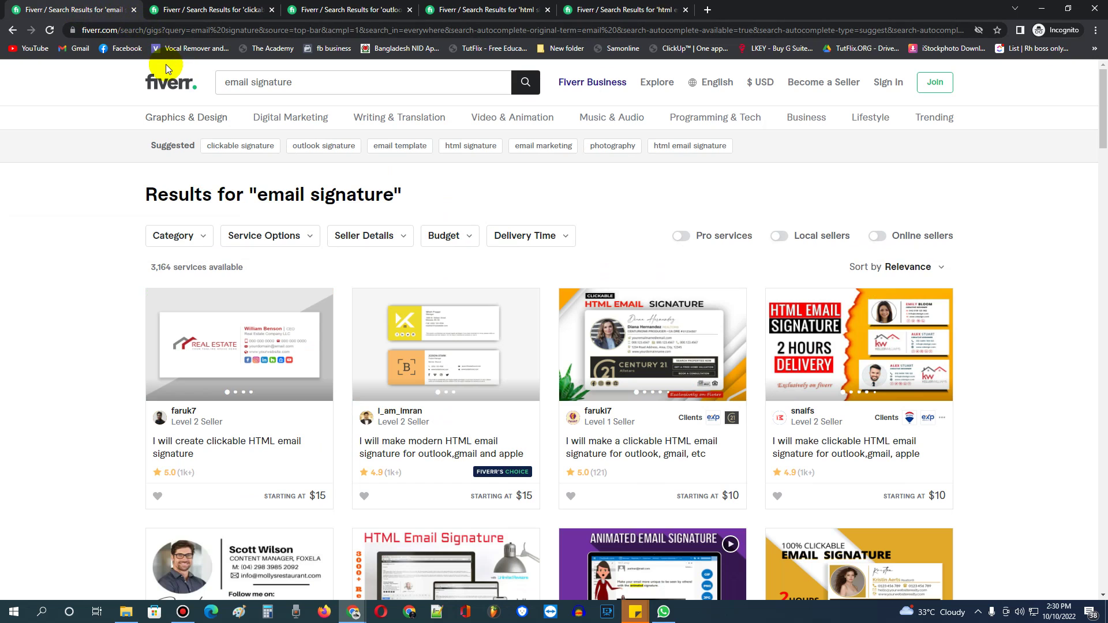
left_click(707, 8)
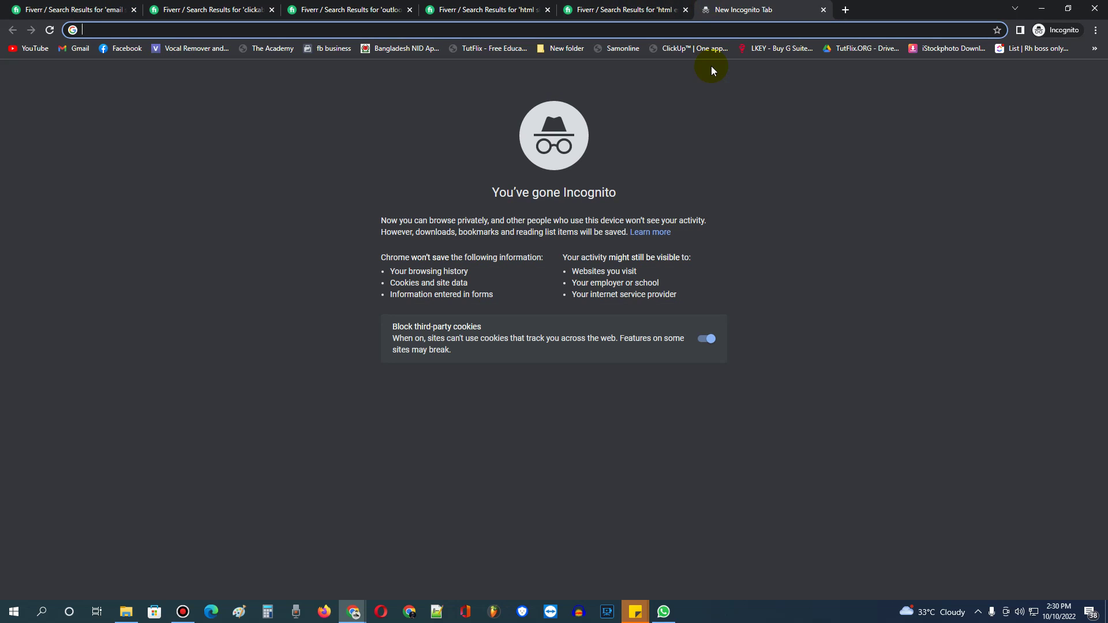
Search Google for 'free email signature' and scroll through the results.
type("free")
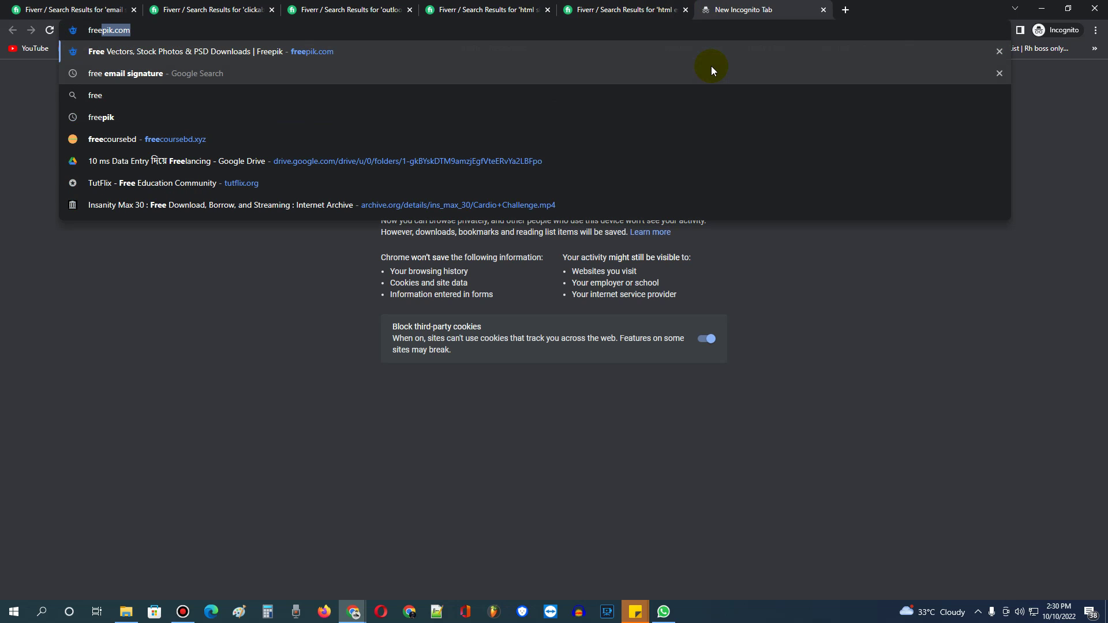
type(" email signature")
key("Return")
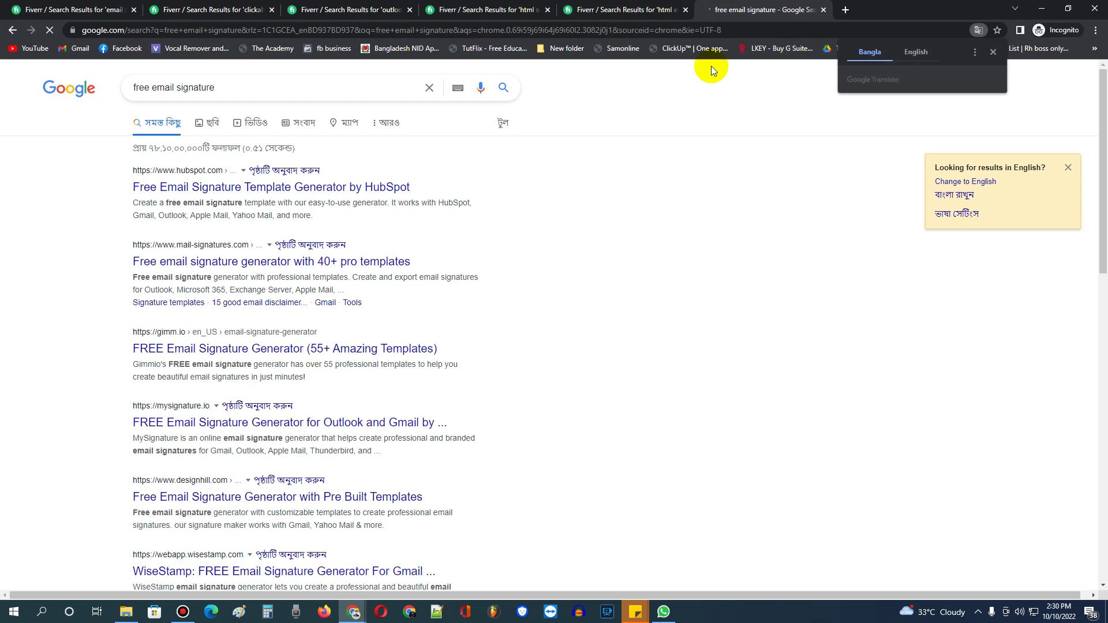
scroll(589, 218, "down", 2)
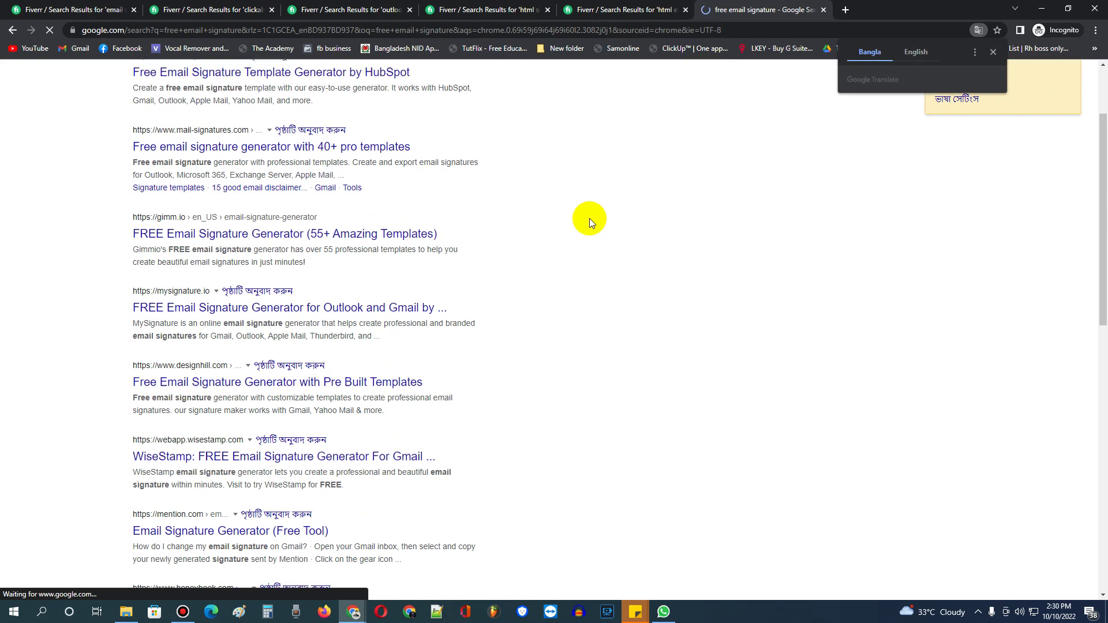
scroll(611, 220, "up", 2)
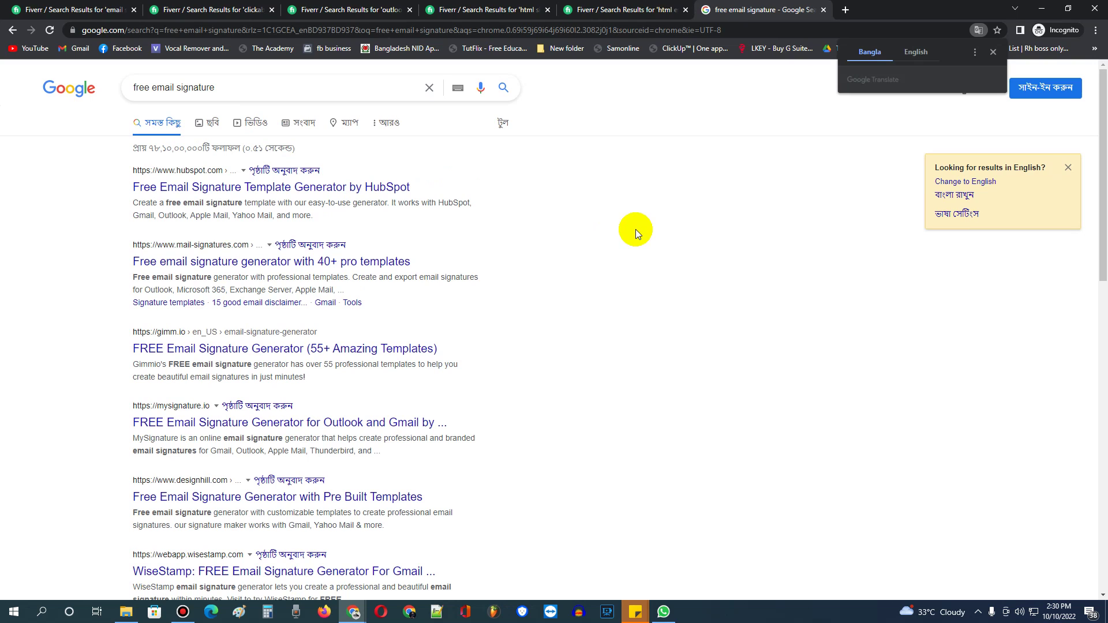
scroll(485, 337, "down", 1)
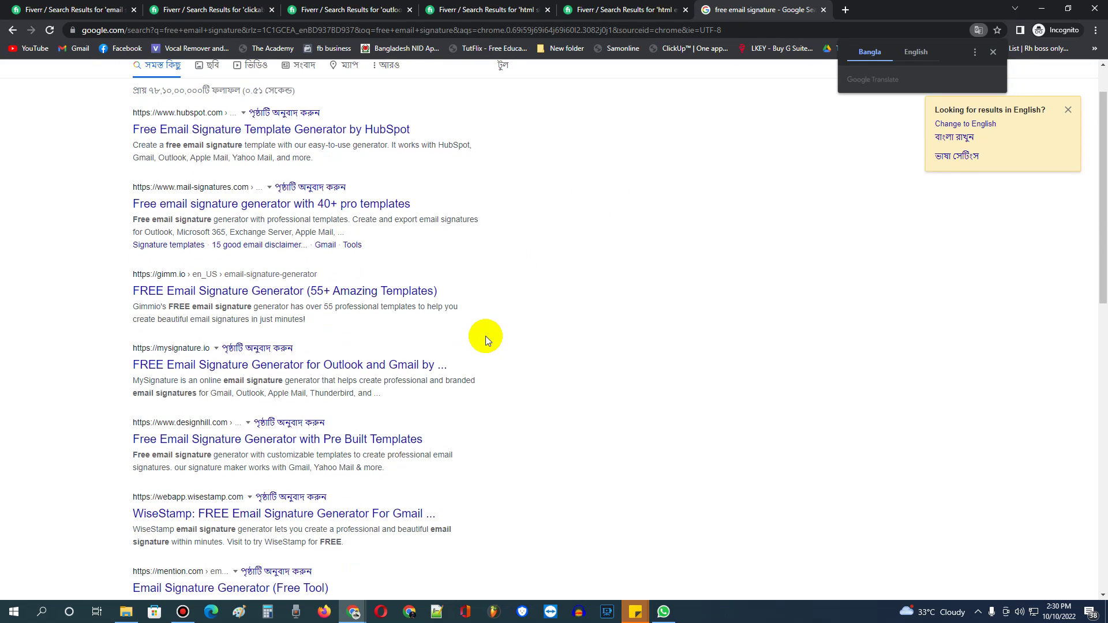
scroll(427, 265, "up", 1)
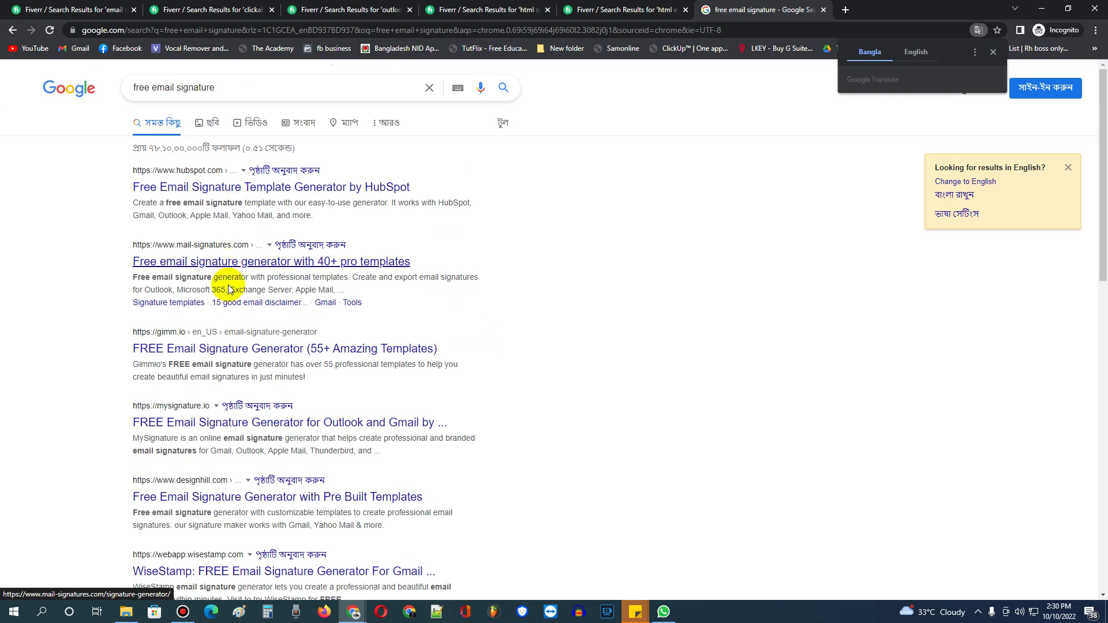
scroll(421, 447, "down", 1)
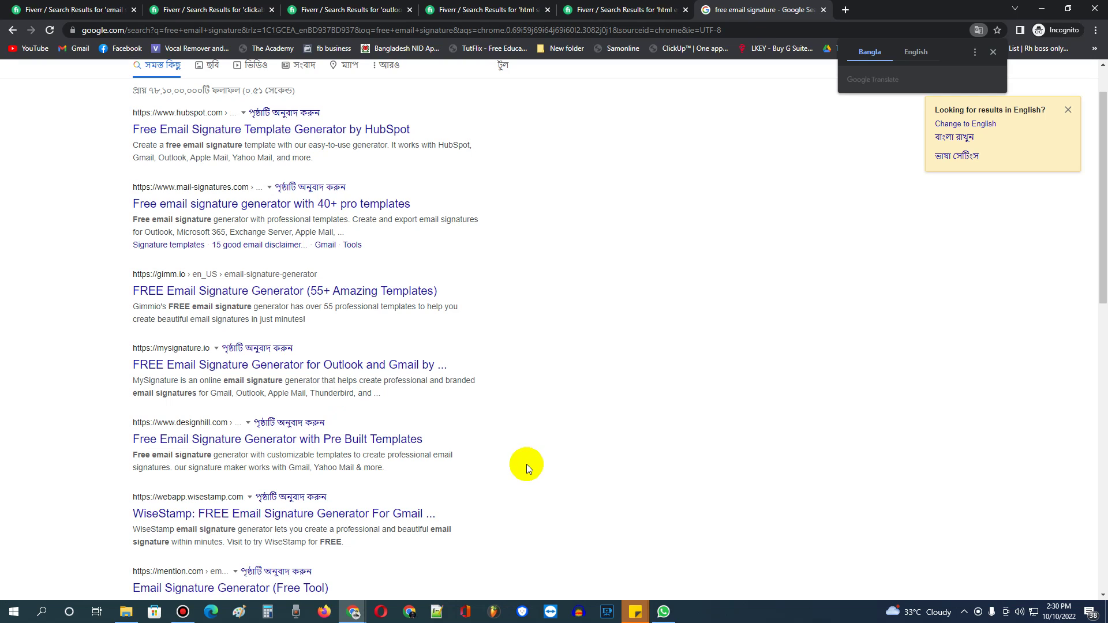
scroll(528, 363, "up", 1)
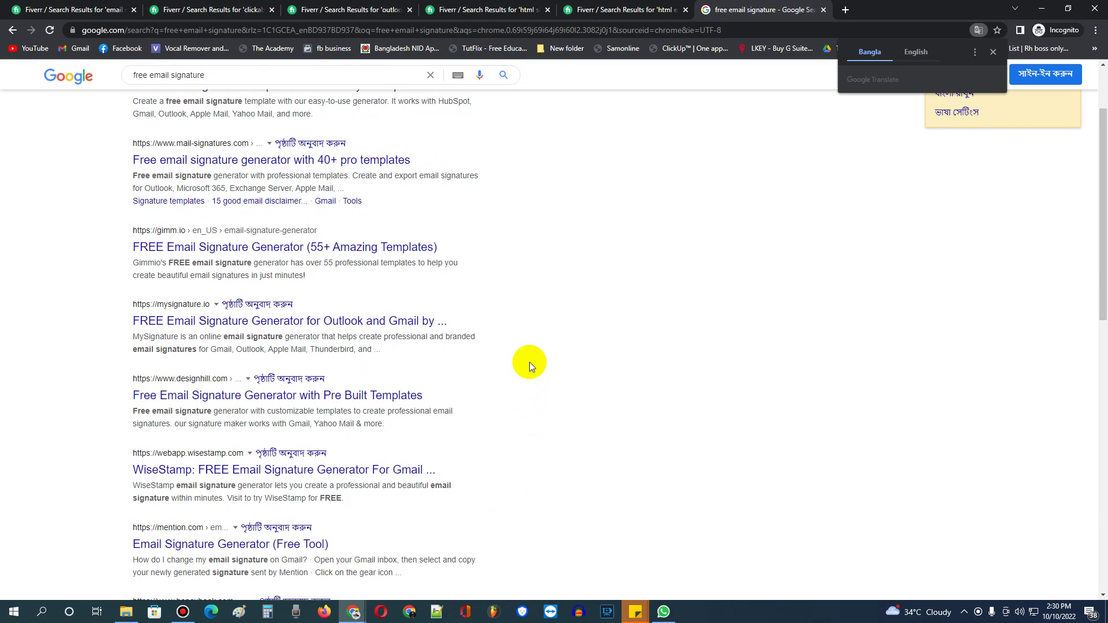
Open the HubSpot, mail-signatures and Gimmio generator results in background tabs.
middle_click(247, 186)
middle_click(242, 263)
middle_click(221, 349)
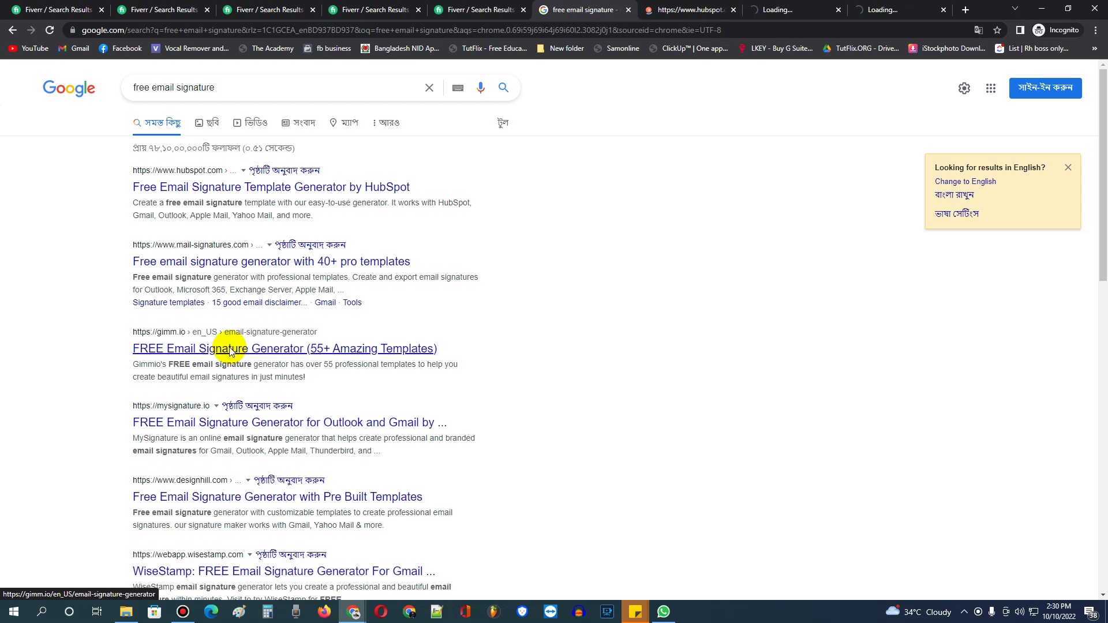
Open the MySignature result in a background tab and accept HubSpot's cookies.
middle_click(274, 427)
left_click(612, 10)
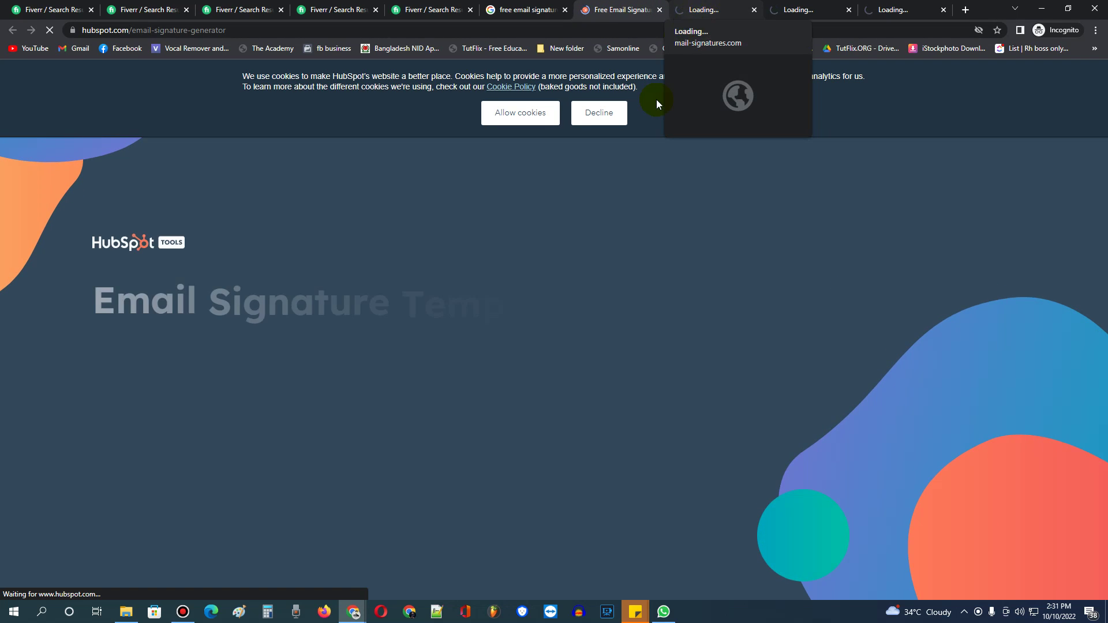
left_click(533, 114)
Look at the mail-signatures generator, close its tab, and glance over Gimmio.
left_click(706, 10)
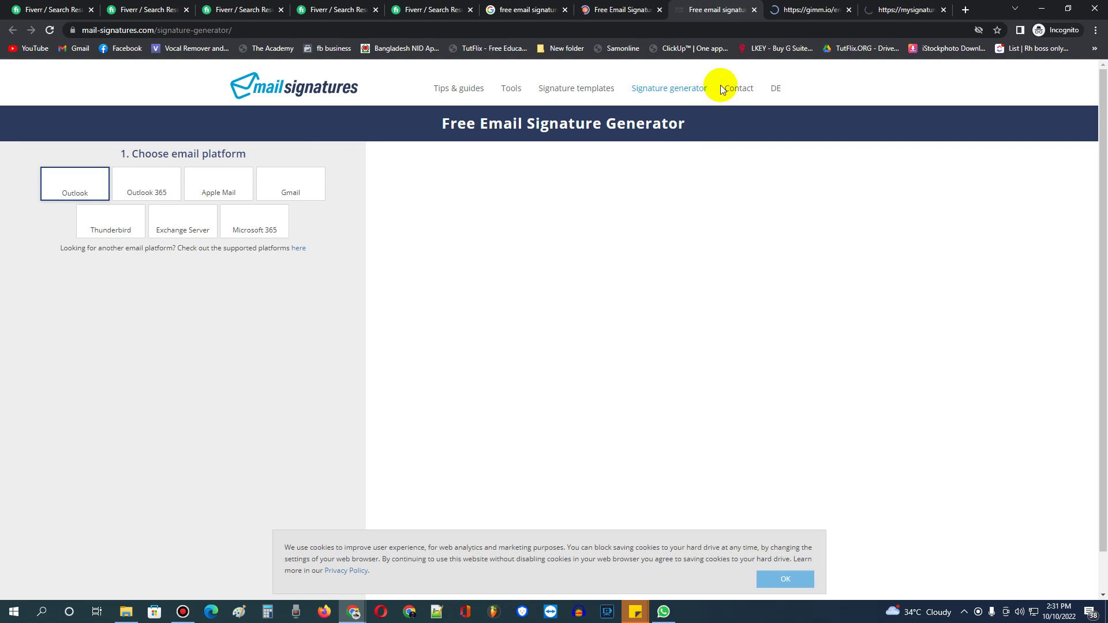
left_click(623, 9)
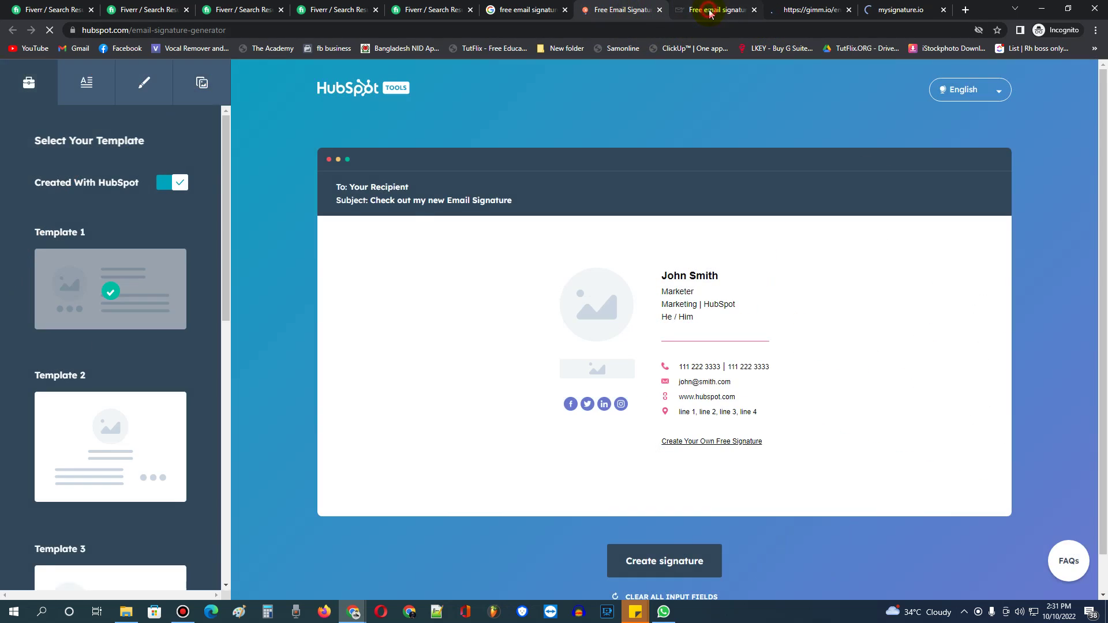
left_click(715, 10)
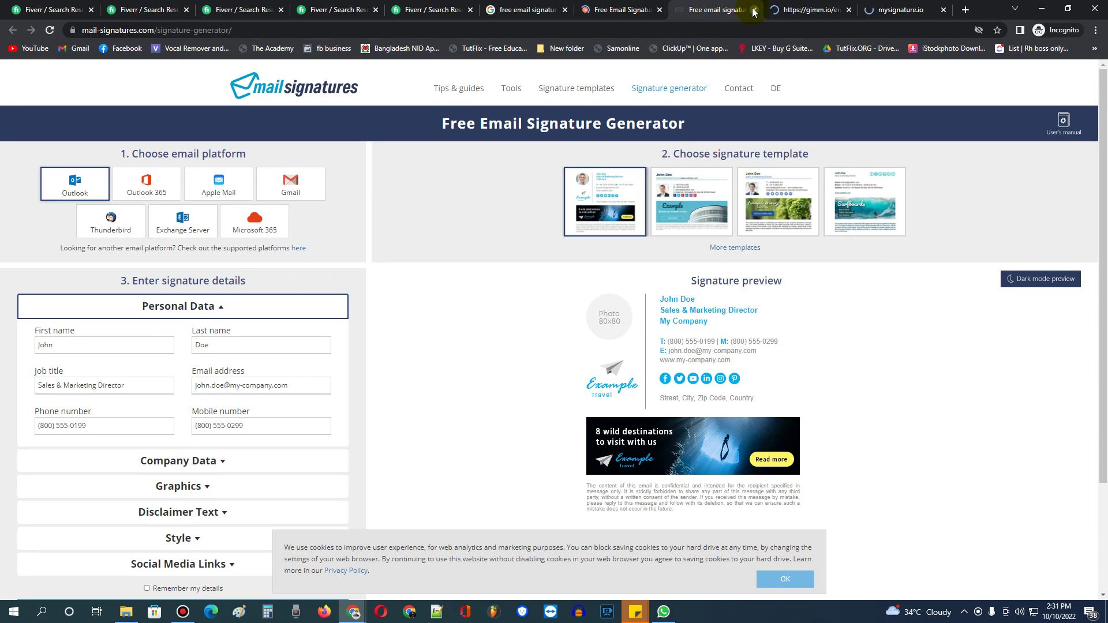
left_click(754, 11)
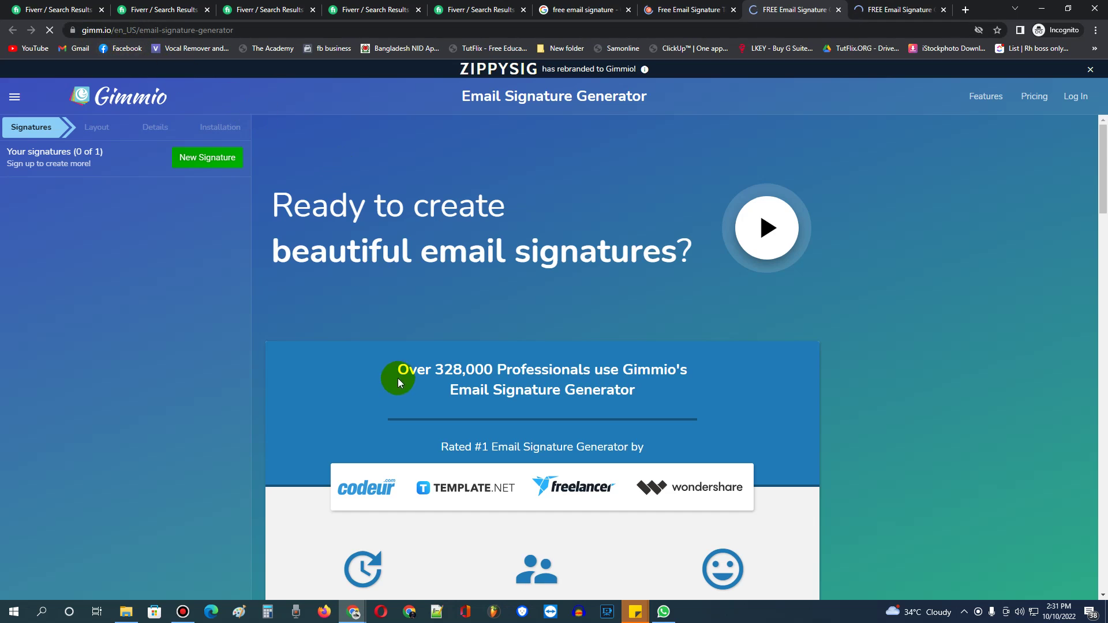
scroll(444, 240, "down", 5)
scroll(601, 258, "up", 4)
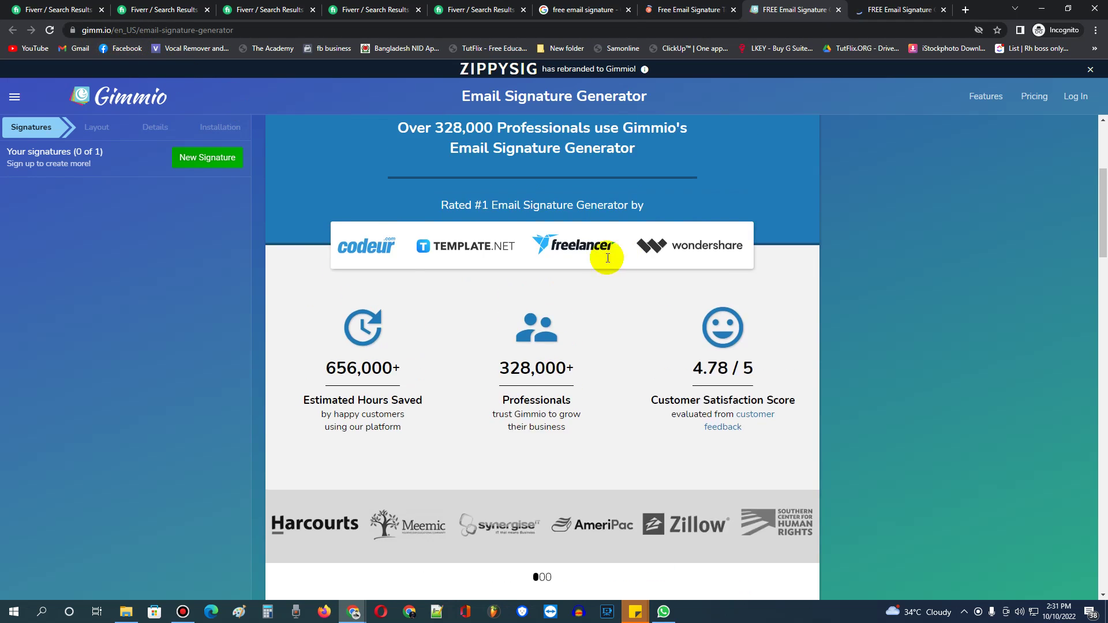
Switch to the MySignature site and go to its pricing page.
left_click(889, 8)
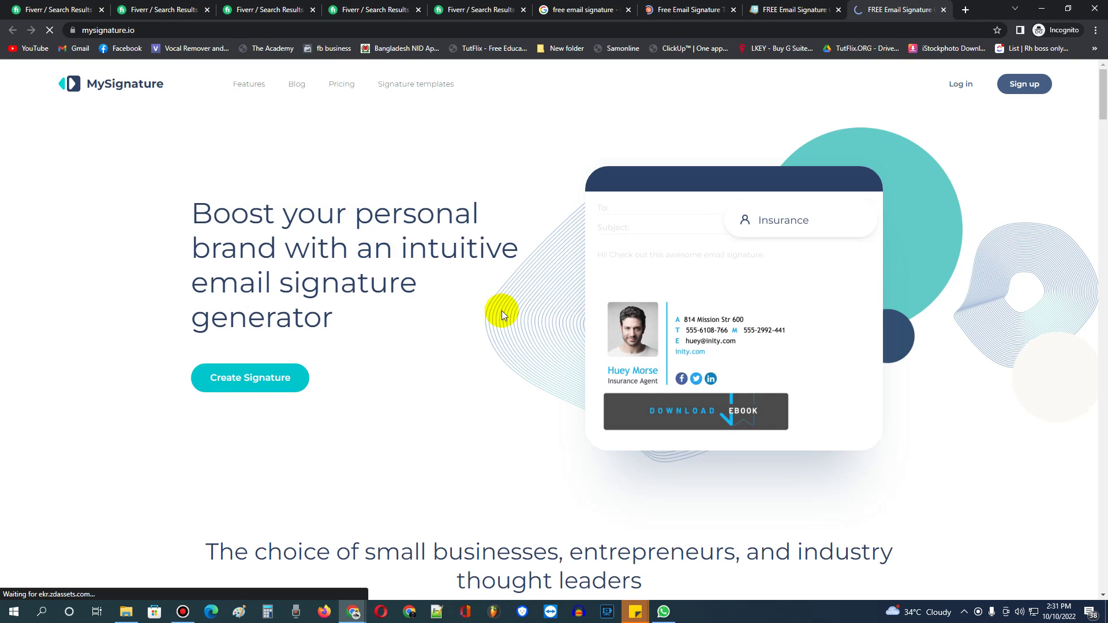
scroll(523, 314, "down", 4)
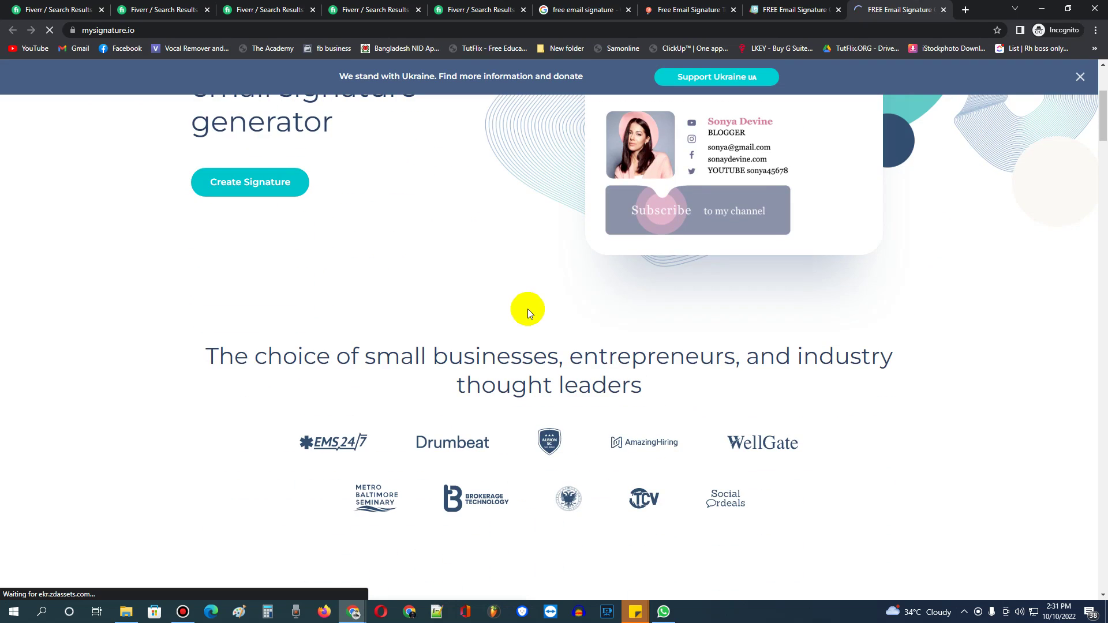
scroll(519, 303, "up", 4)
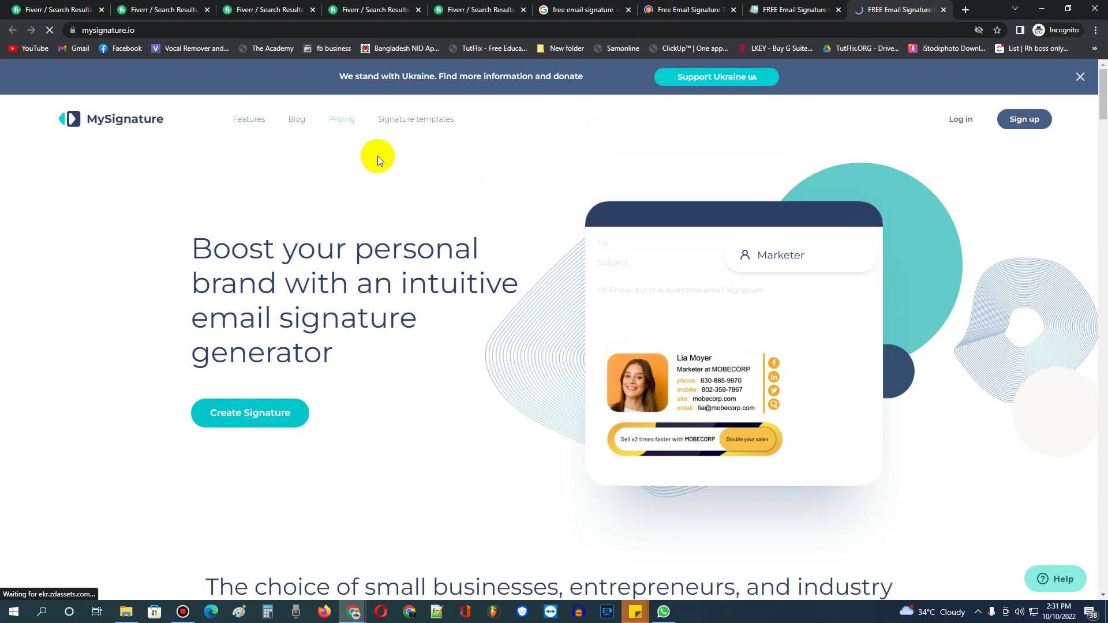
left_click(351, 125)
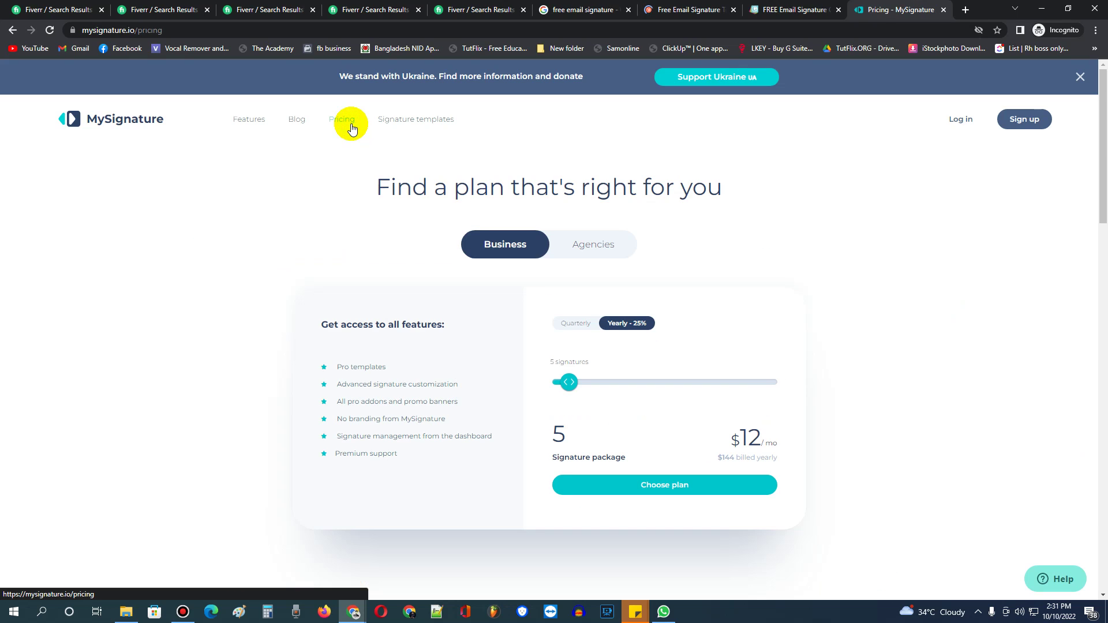
Scroll MySignature's pricing page down to the Business plan card.
scroll(761, 335, "down", 2)
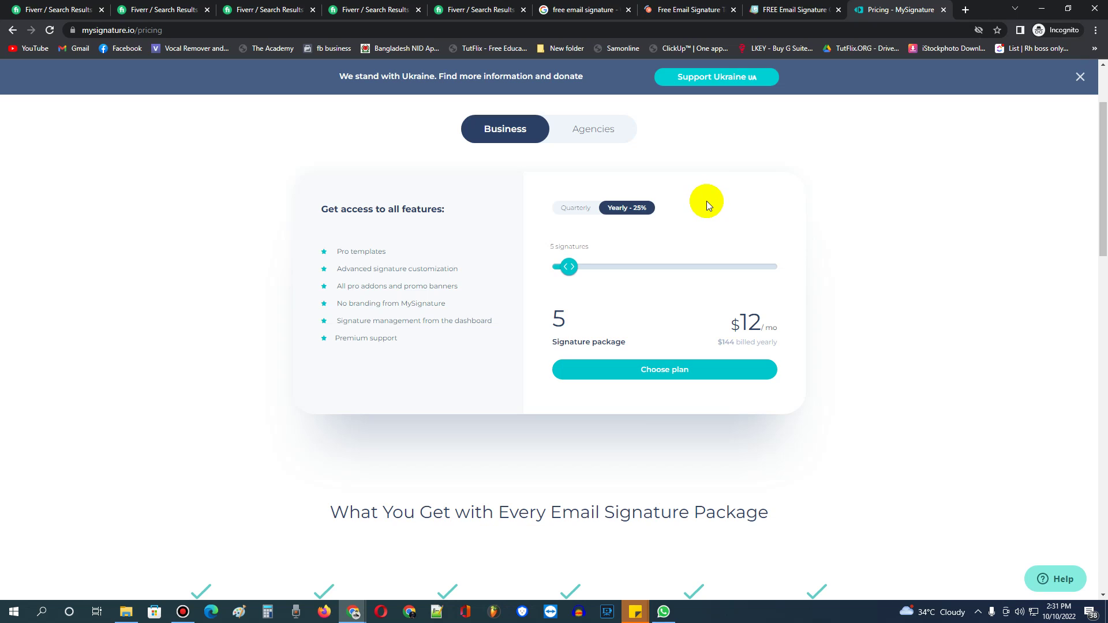
Back in HubSpot, choose Template 3 from the template list and bring up the signature details form.
left_click(677, 7)
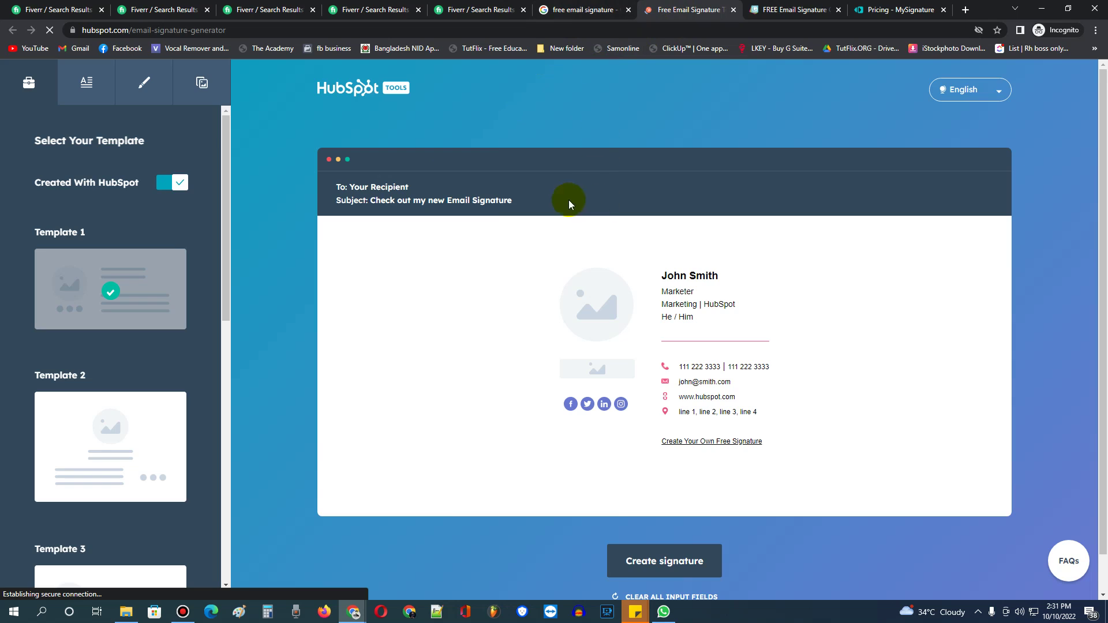
scroll(144, 229, "down", 2)
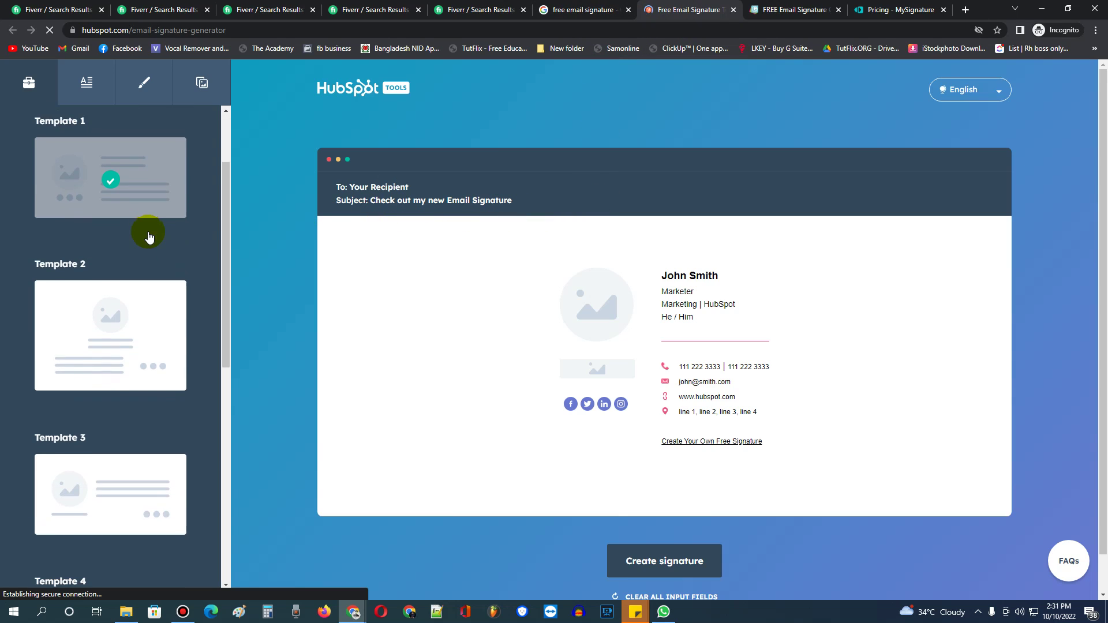
scroll(127, 277, "down", 2)
scroll(124, 300, "up", 4)
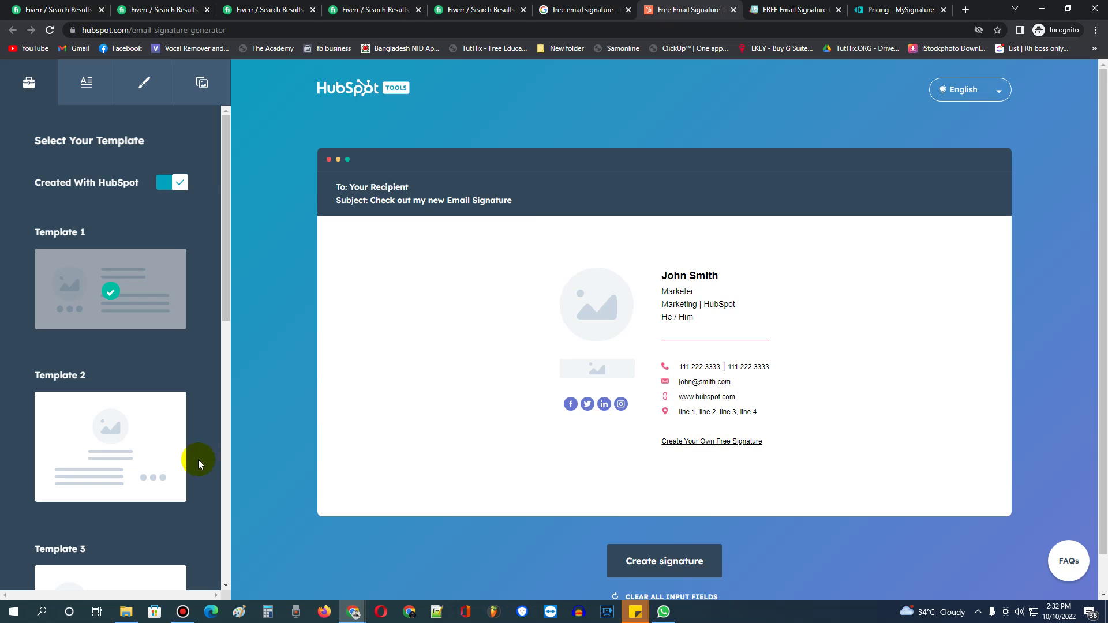
scroll(144, 352, "down", 6)
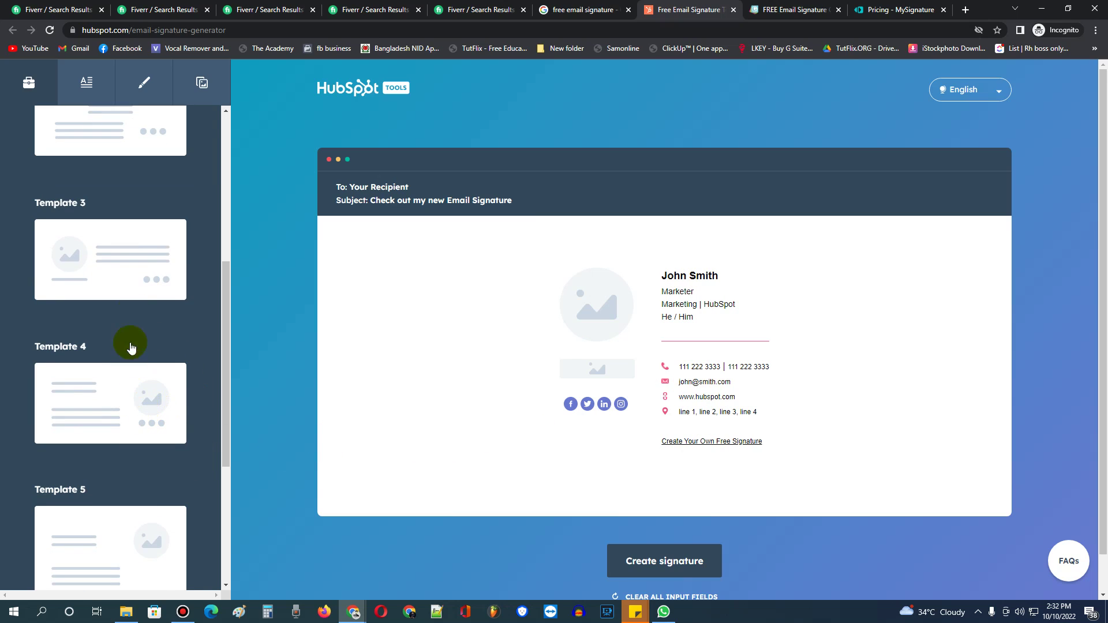
left_click(148, 291)
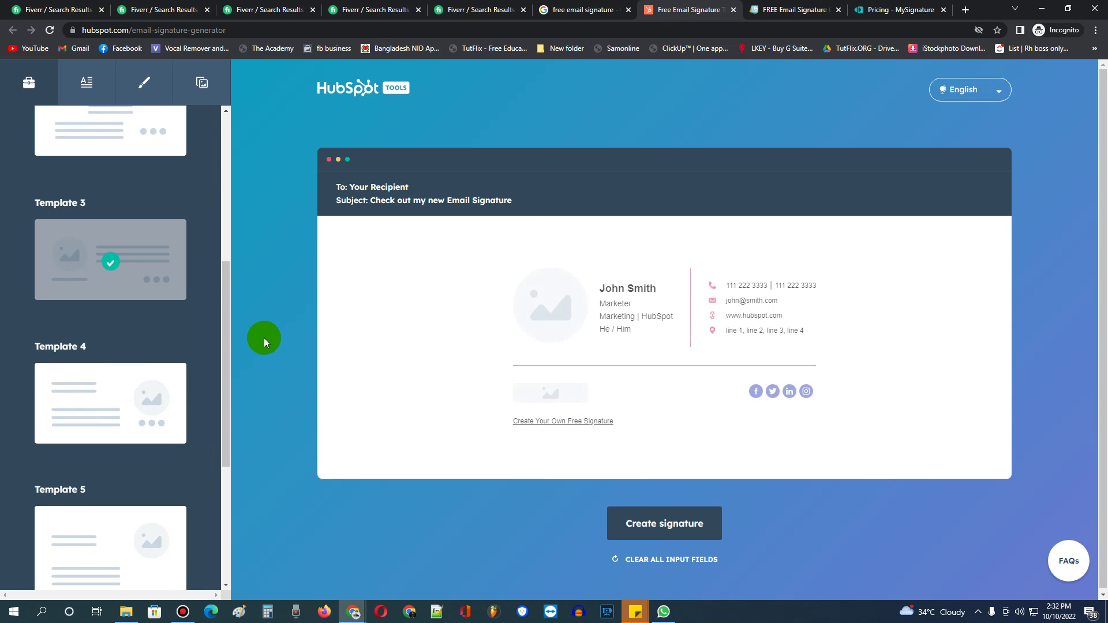
left_click(85, 83)
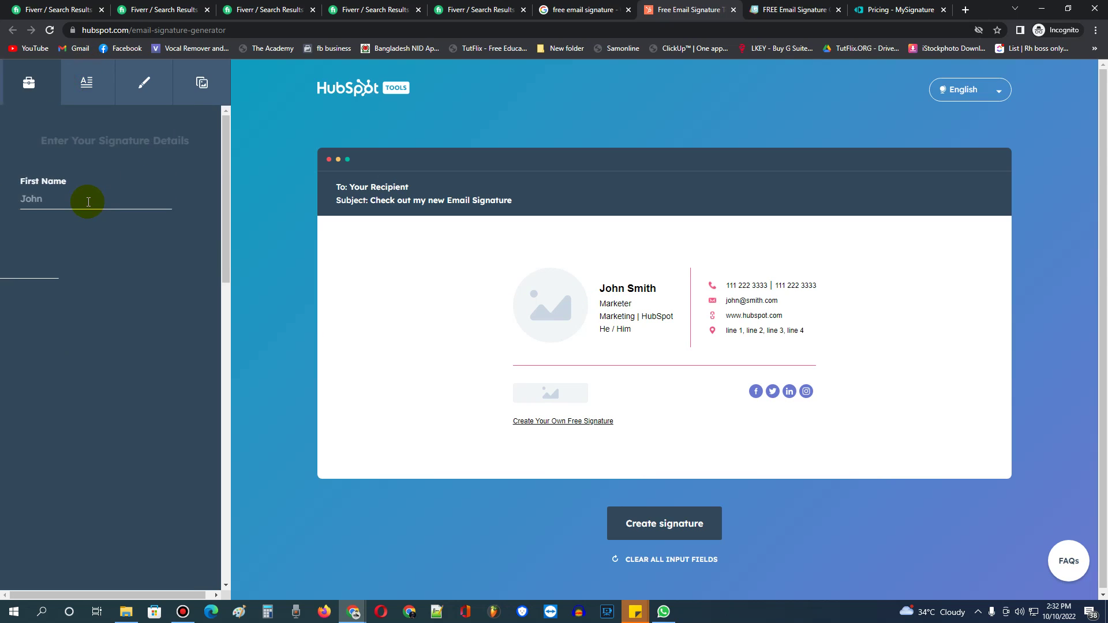
Enter the sender's first and last name and the job title Digital Marketer.
left_click(94, 209)
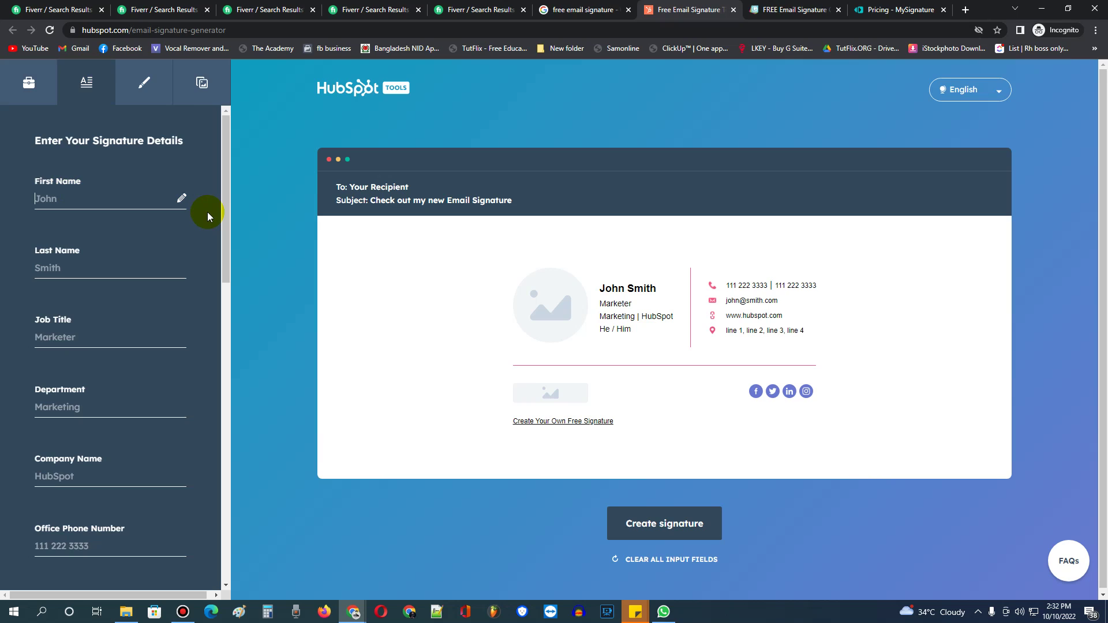
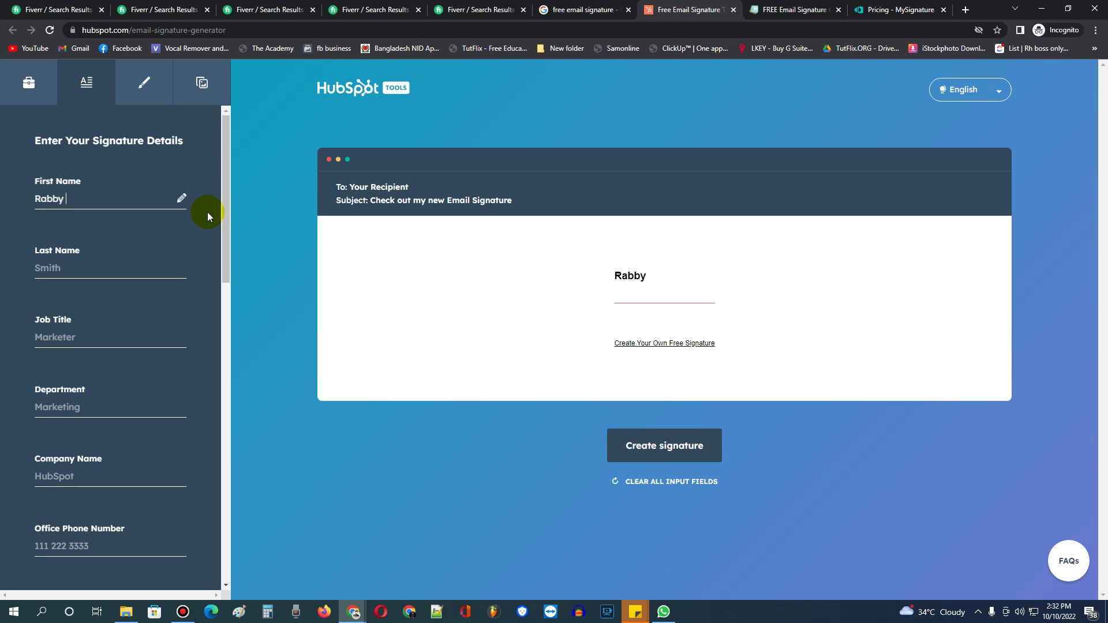
left_click(113, 260)
left_click(104, 329)
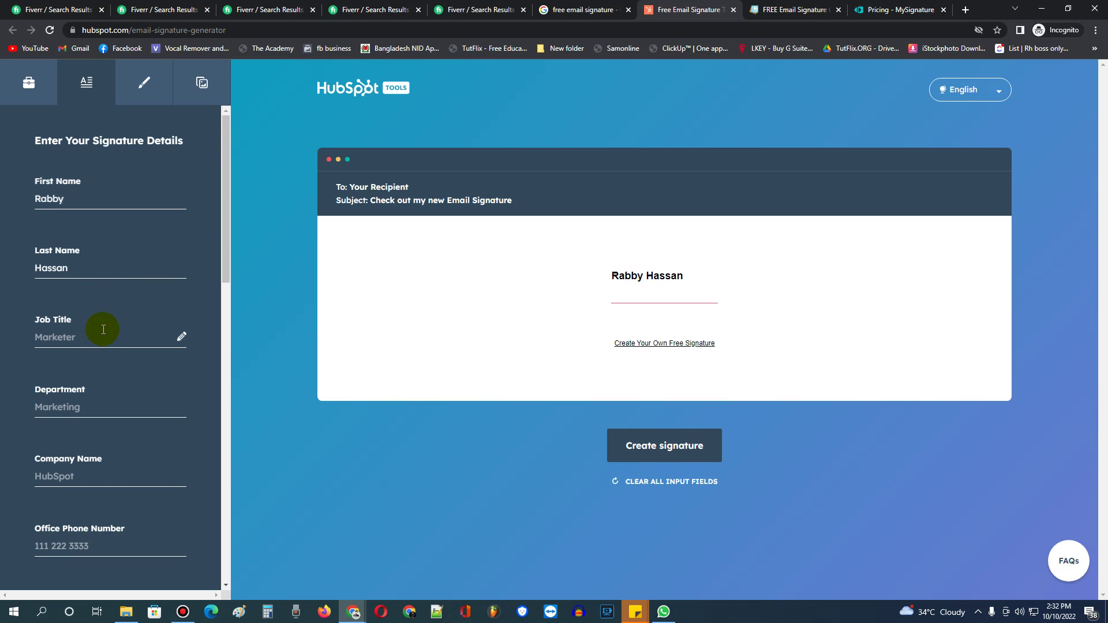
type("FI")
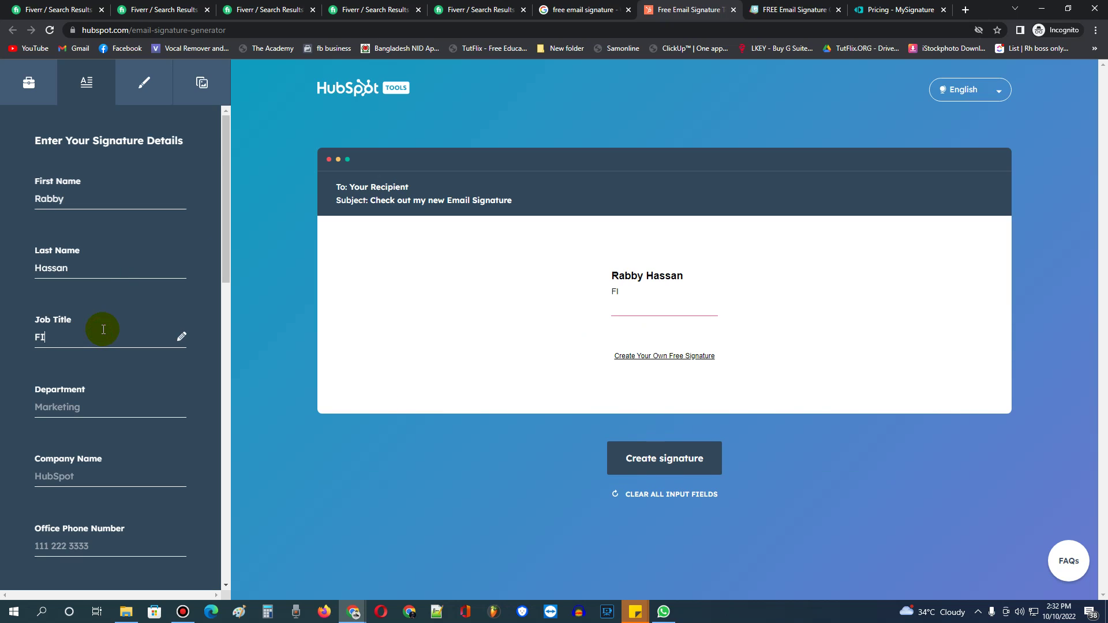
key("BackSpace")
key("BackSpace")
type("Digital Marketer")
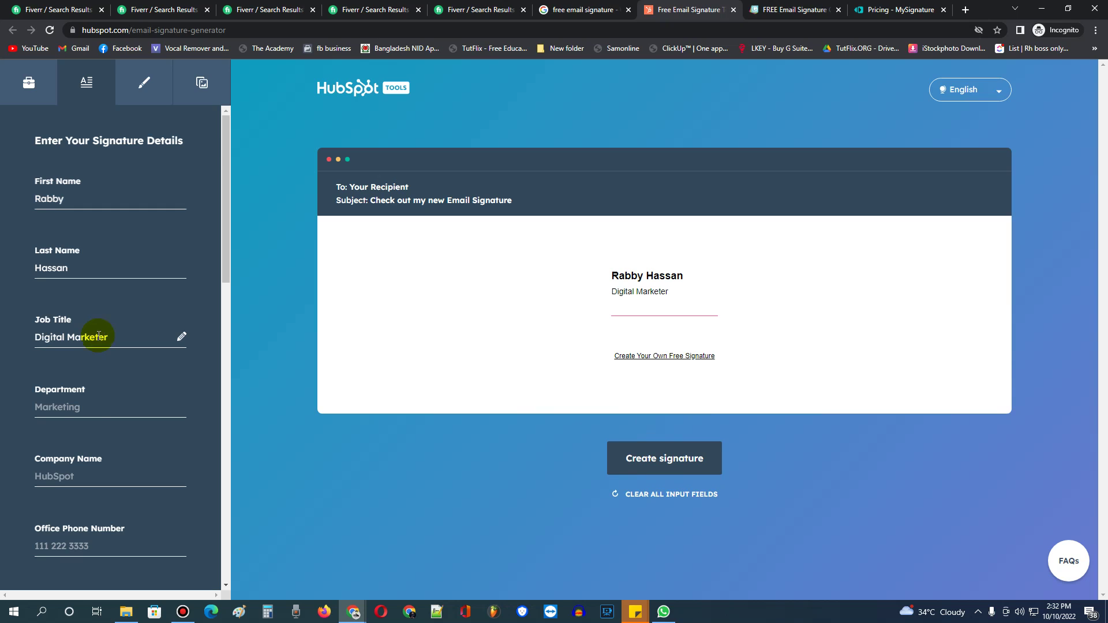
Set the department to Marketing and the company name to Salar Deudas.
right_click(86, 407)
left_click(53, 409)
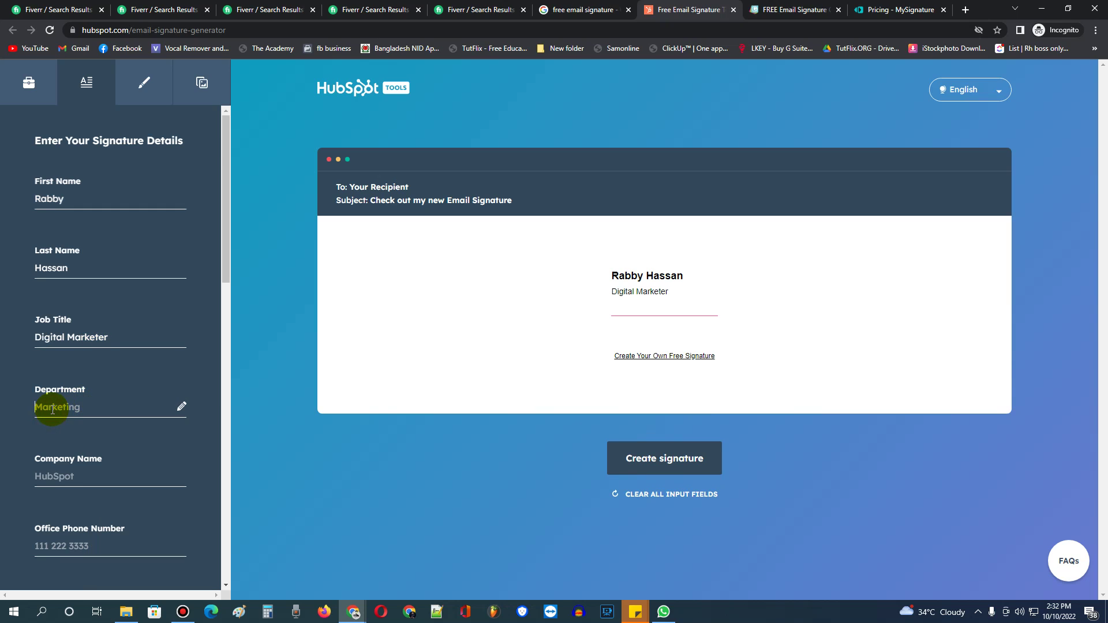
type("Marketing")
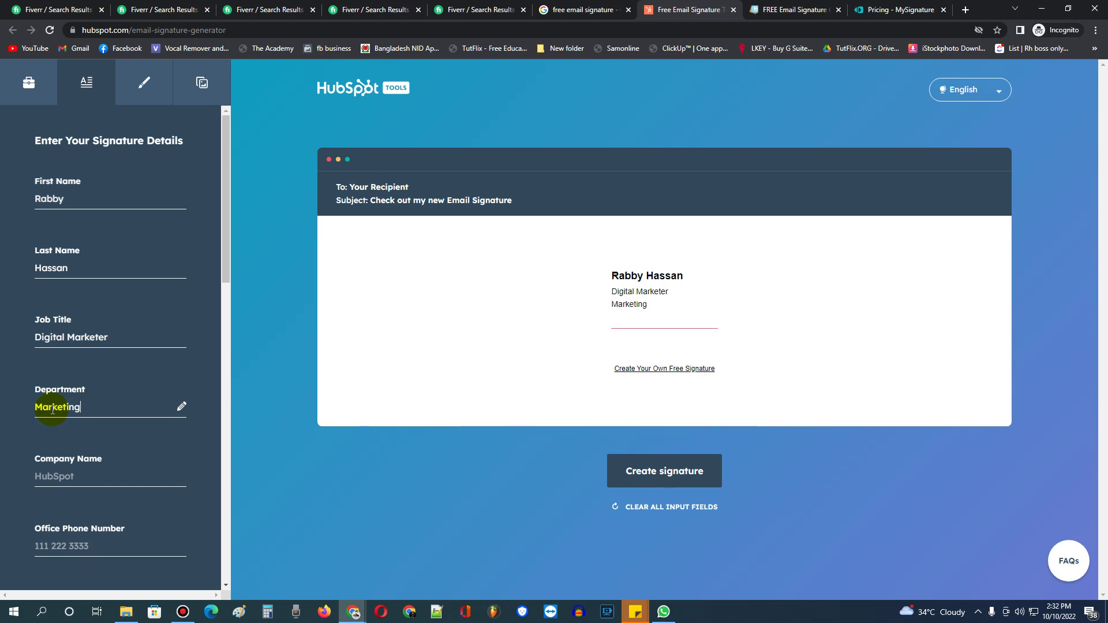
scroll(26, 373, "down", 3)
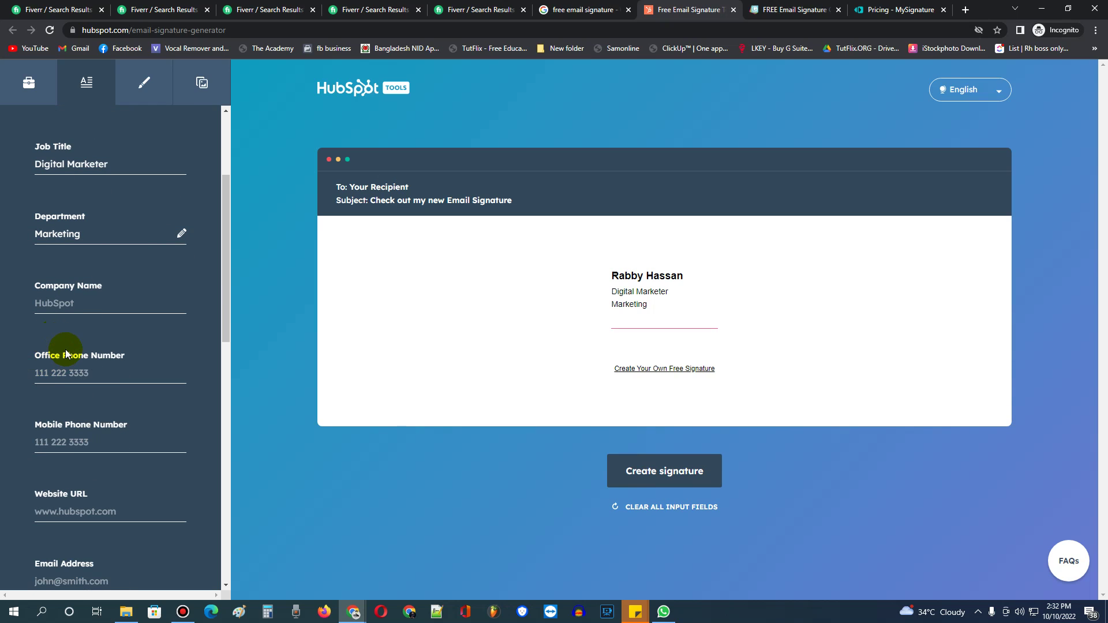
left_click(105, 299)
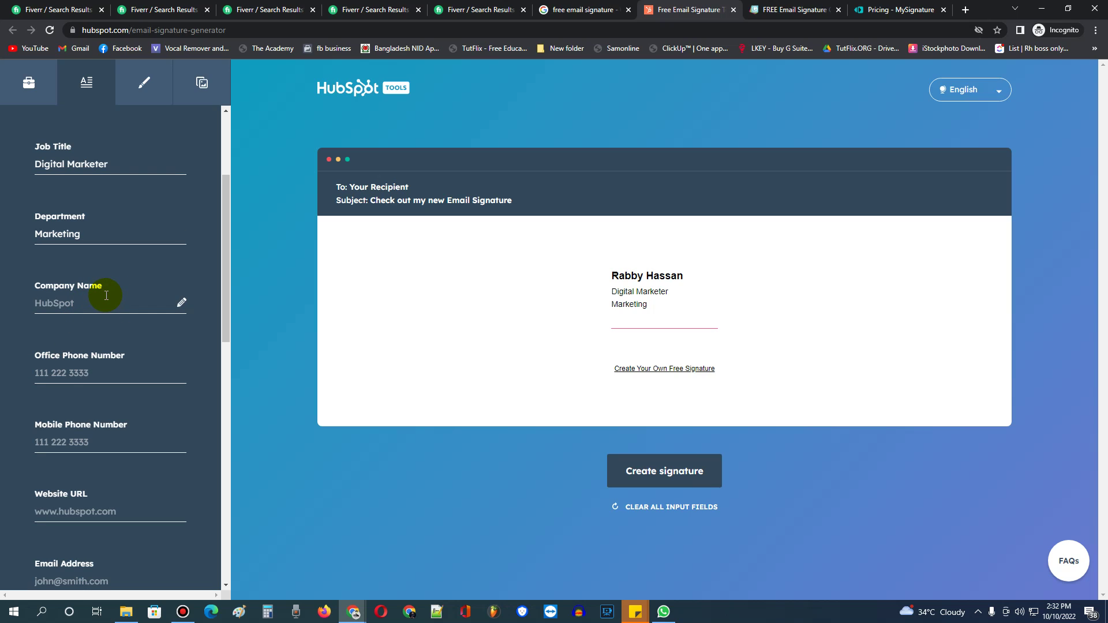
type("Salar Deudas")
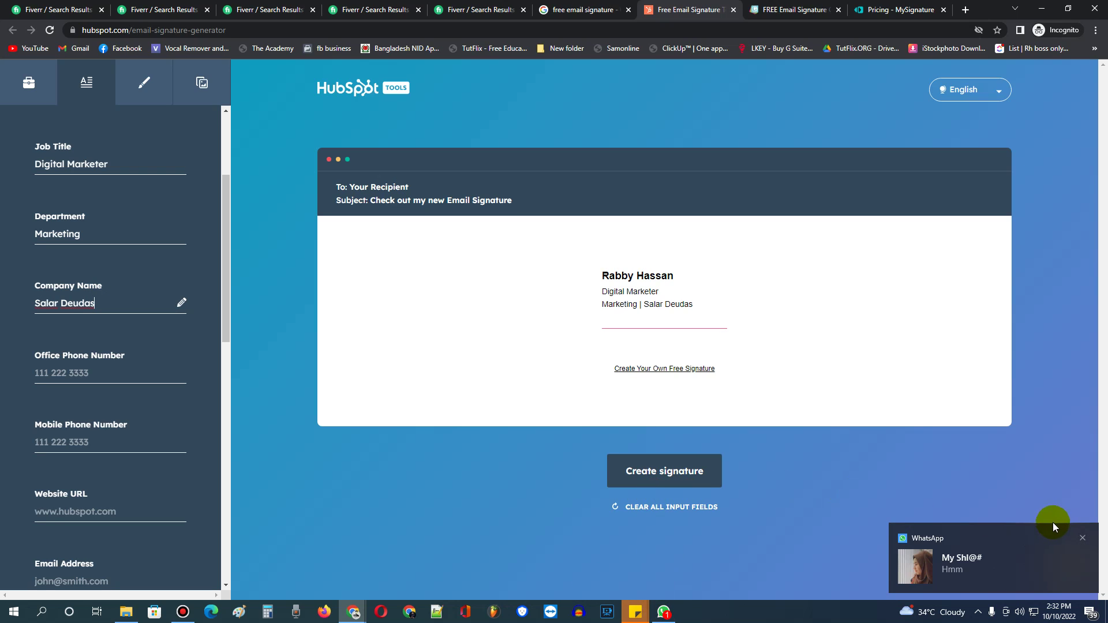
left_click(182, 610)
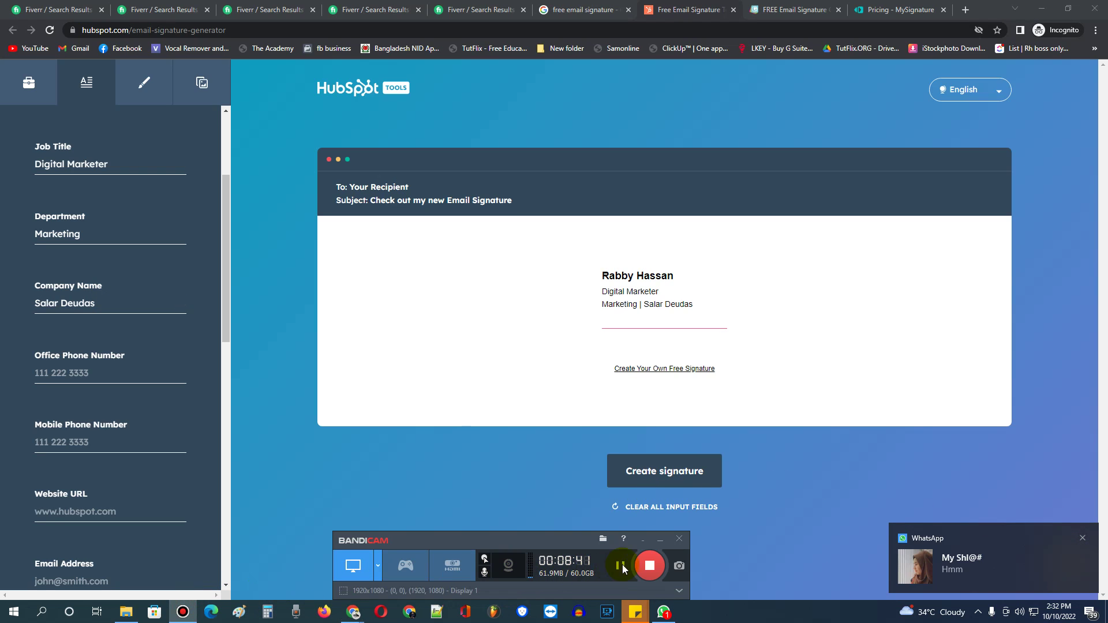
Enter the office phone number and paste the same number as the mobile phone.
left_click(78, 365)
type("e1111 2222 0000")
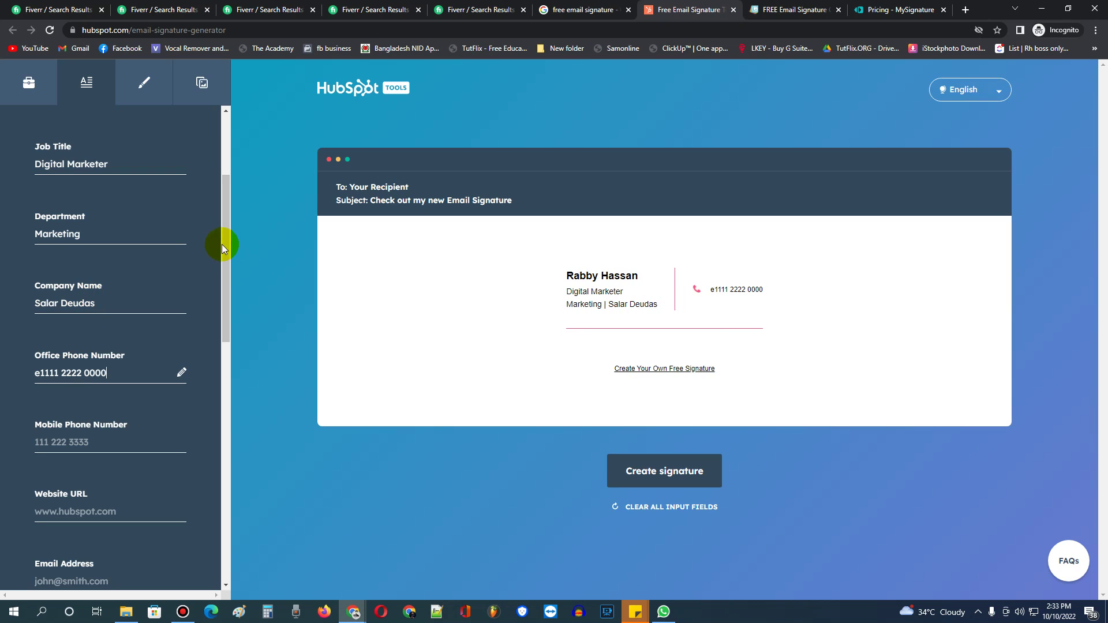
left_click_drag(106, 373, 45, 369)
key("ctrl+c")
key("BackSpace")
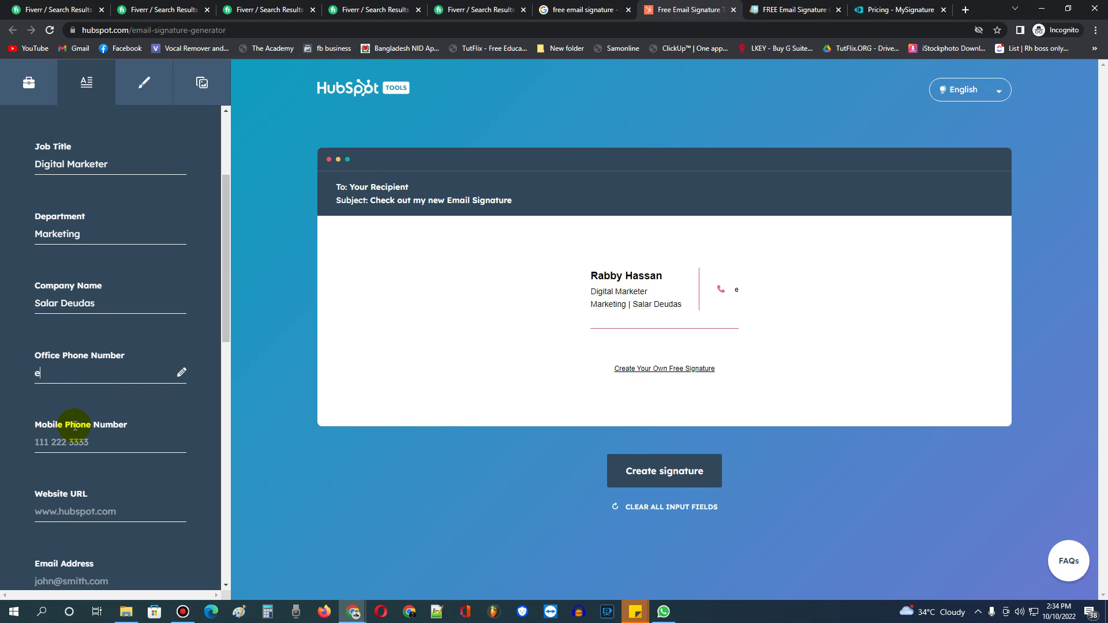
key("ctrl+z")
left_click(81, 441)
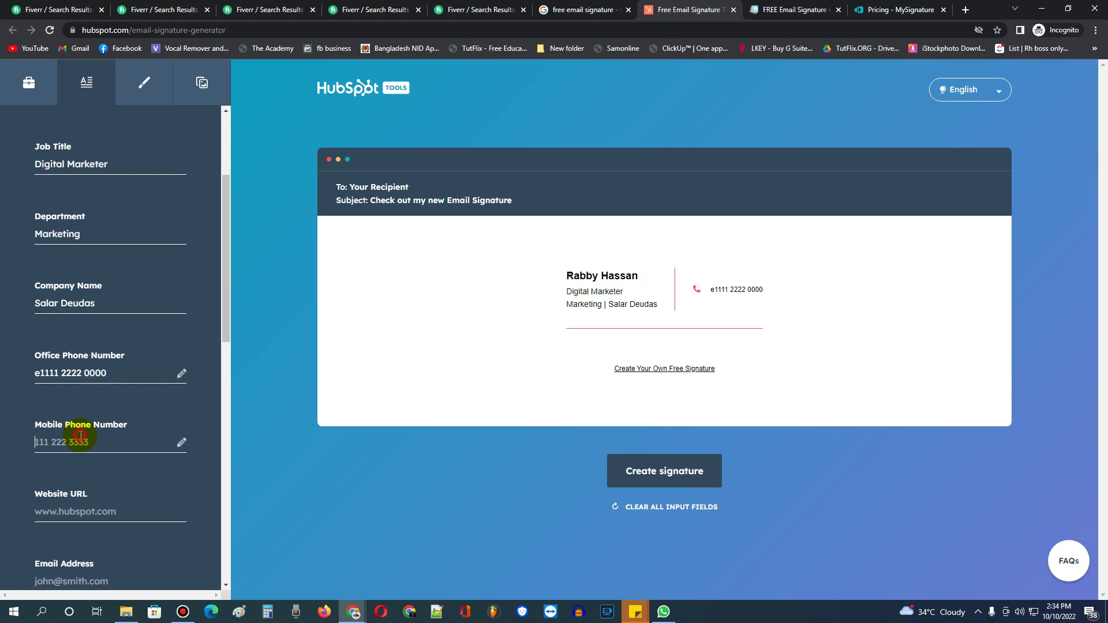
key("ctrl+v")
Fill in the website URL and begin typing the email address.
scroll(98, 438, "down", 2)
left_click(103, 397)
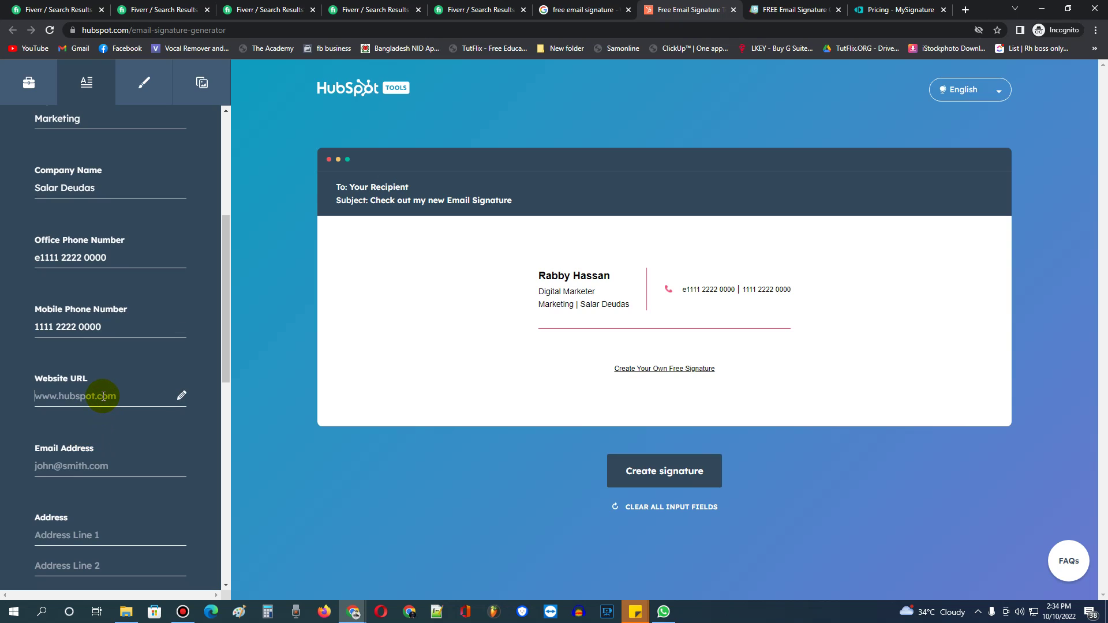
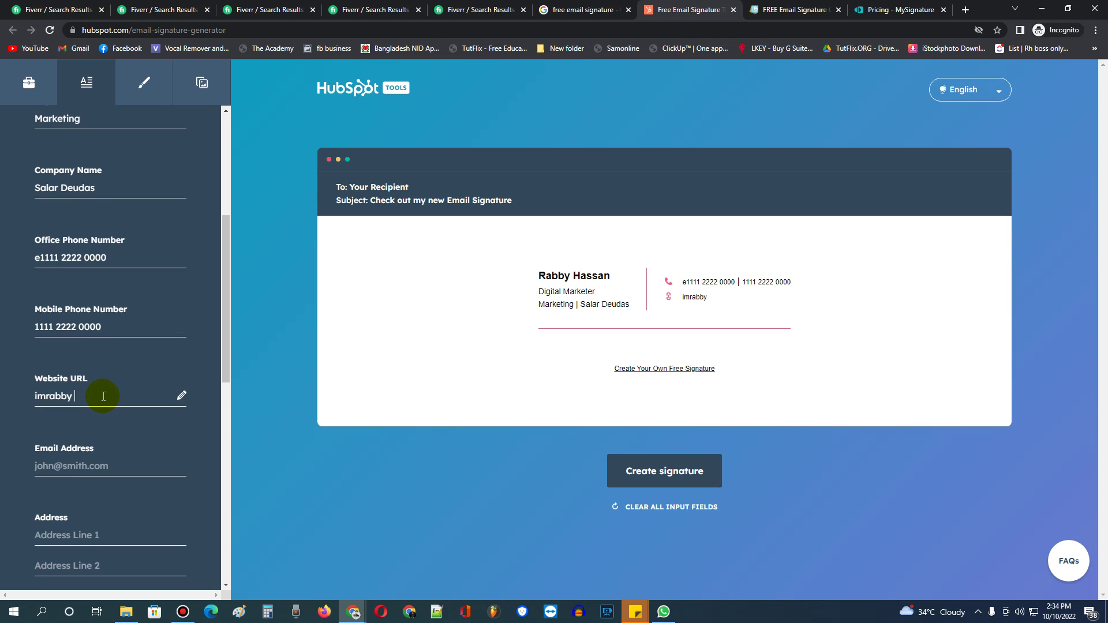
left_click(64, 469)
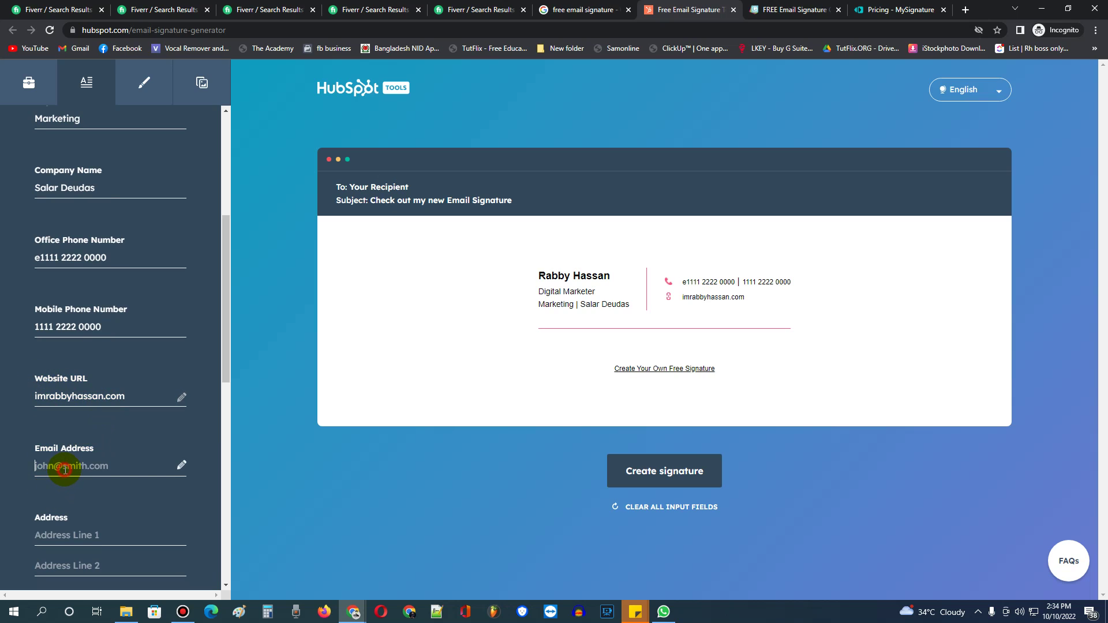
scroll(94, 411, "down", 2)
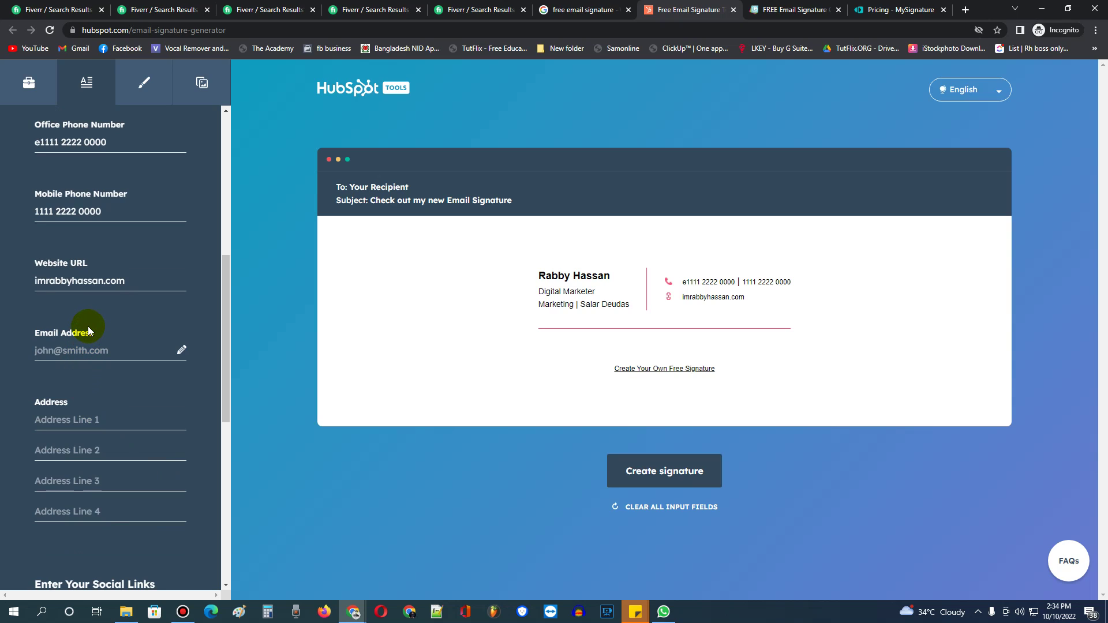
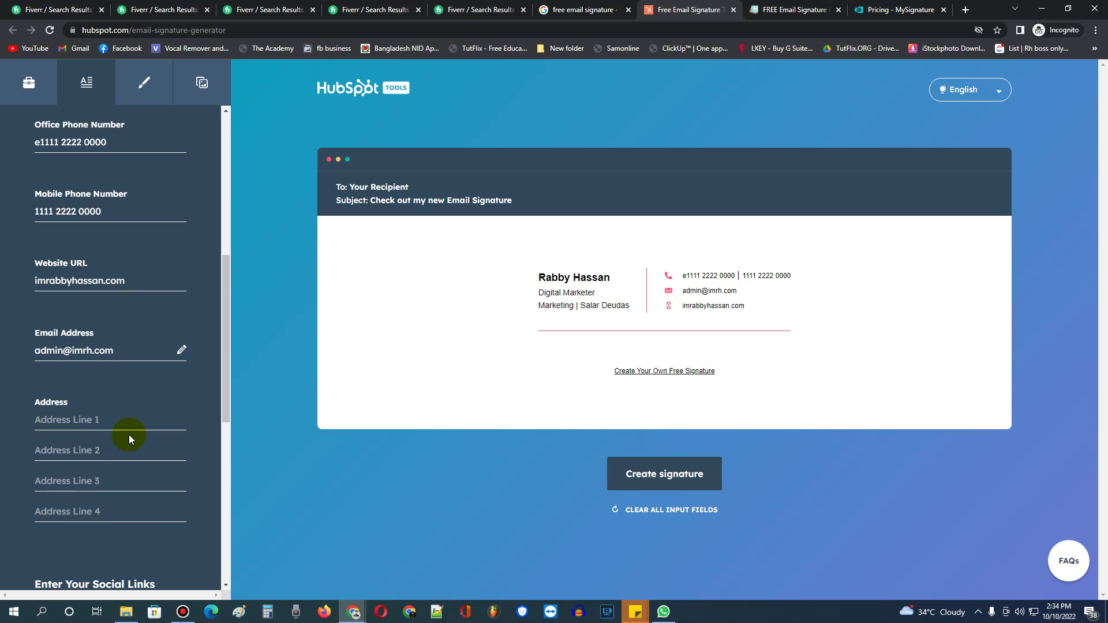
Complete the email address and scroll down to the social links section.
left_click(122, 420)
scroll(130, 434, "down", 2)
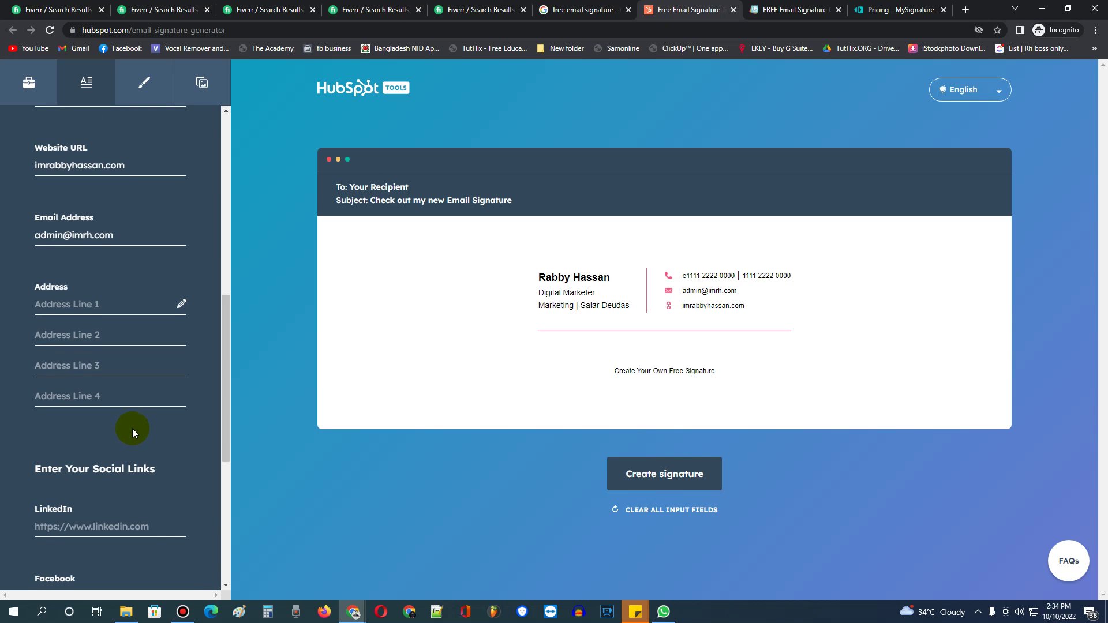
scroll(137, 433, "down", 2)
left_click(87, 462)
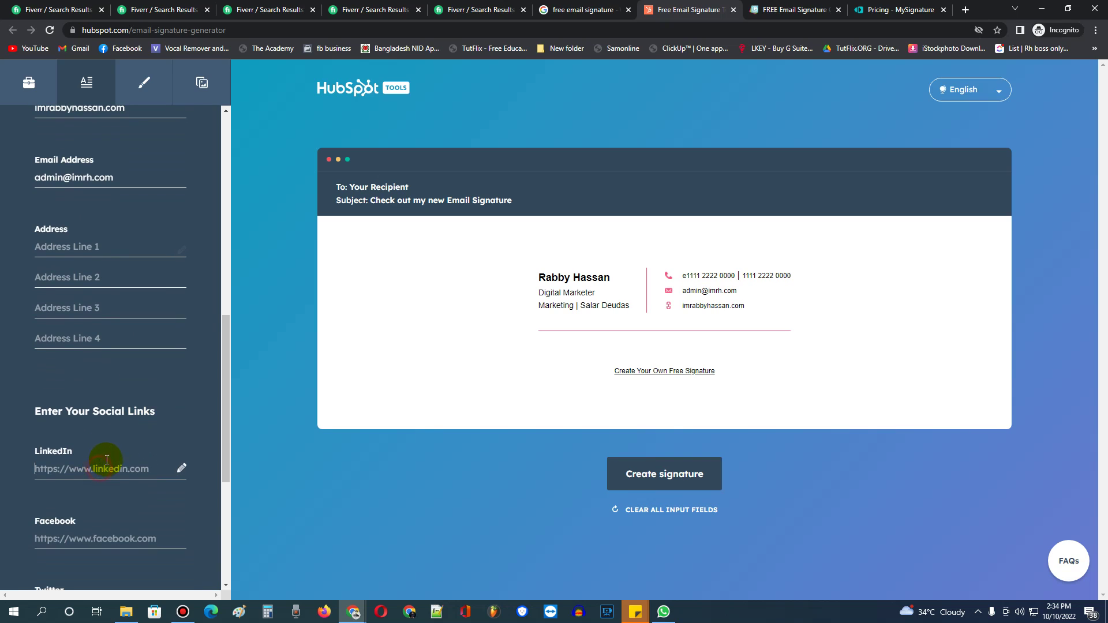
scroll(119, 432, "down", 2)
Add the sender's Facebook profile URL, leaving the Twitter field empty.
left_click(118, 359)
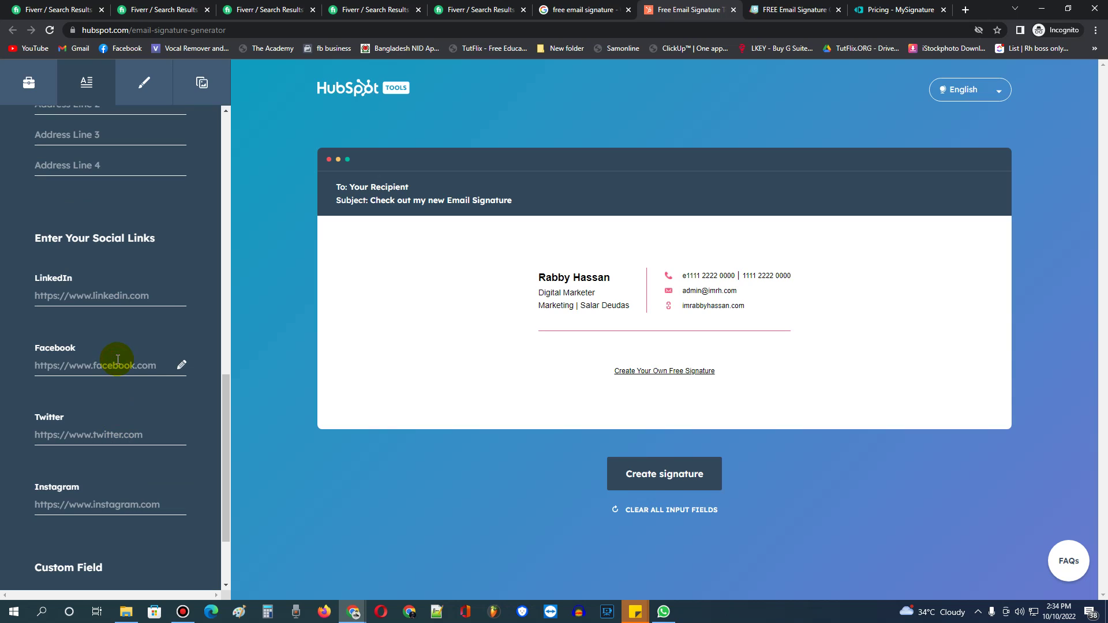
left_click(79, 368)
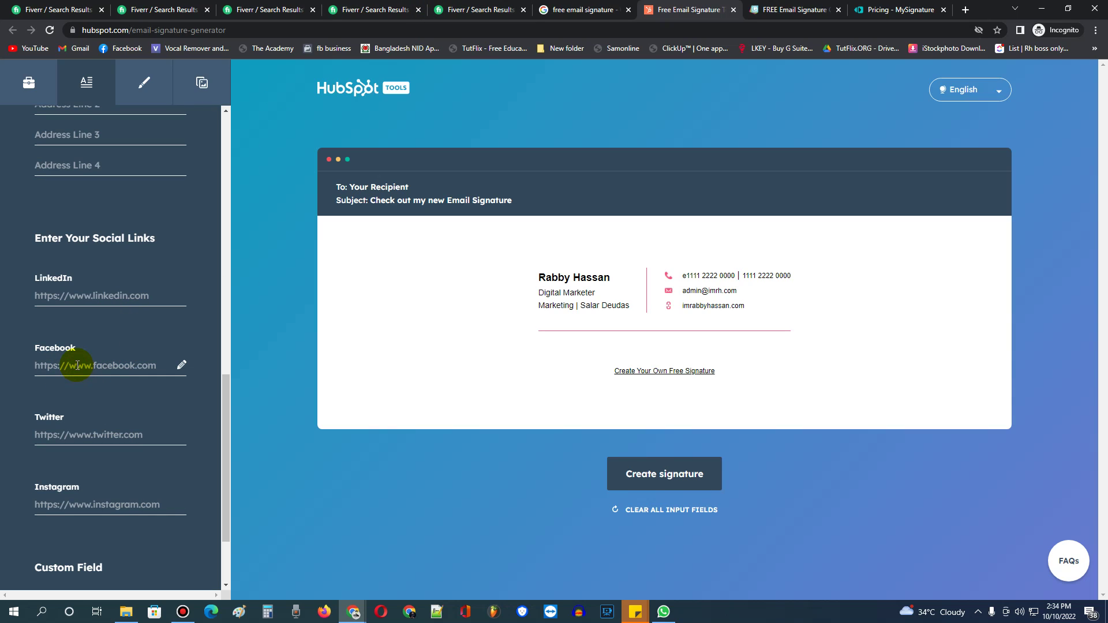
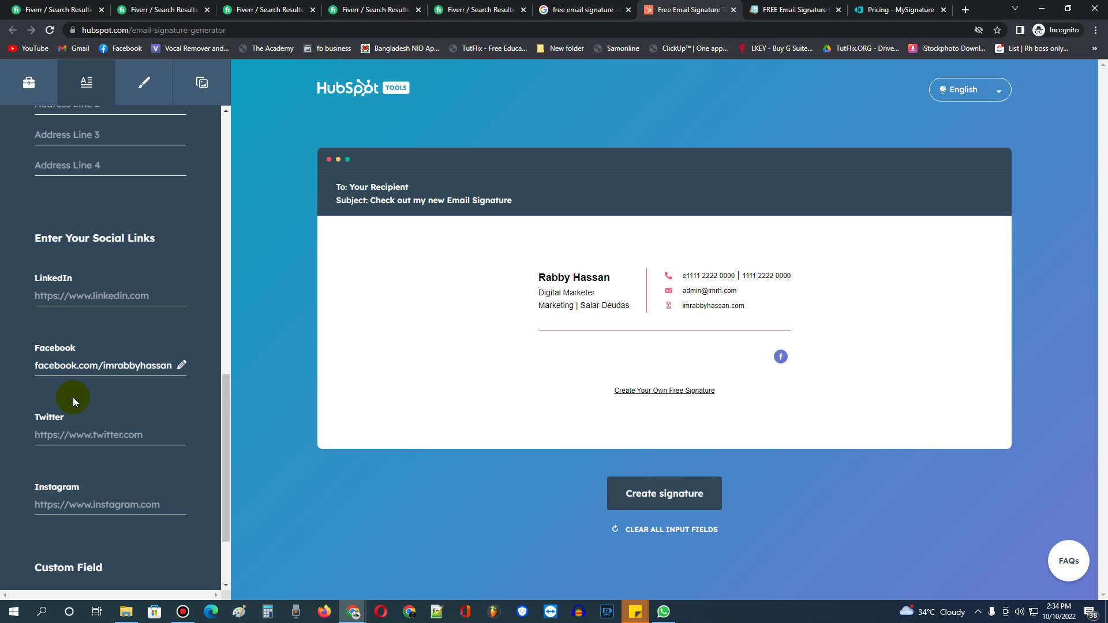
left_click(116, 434)
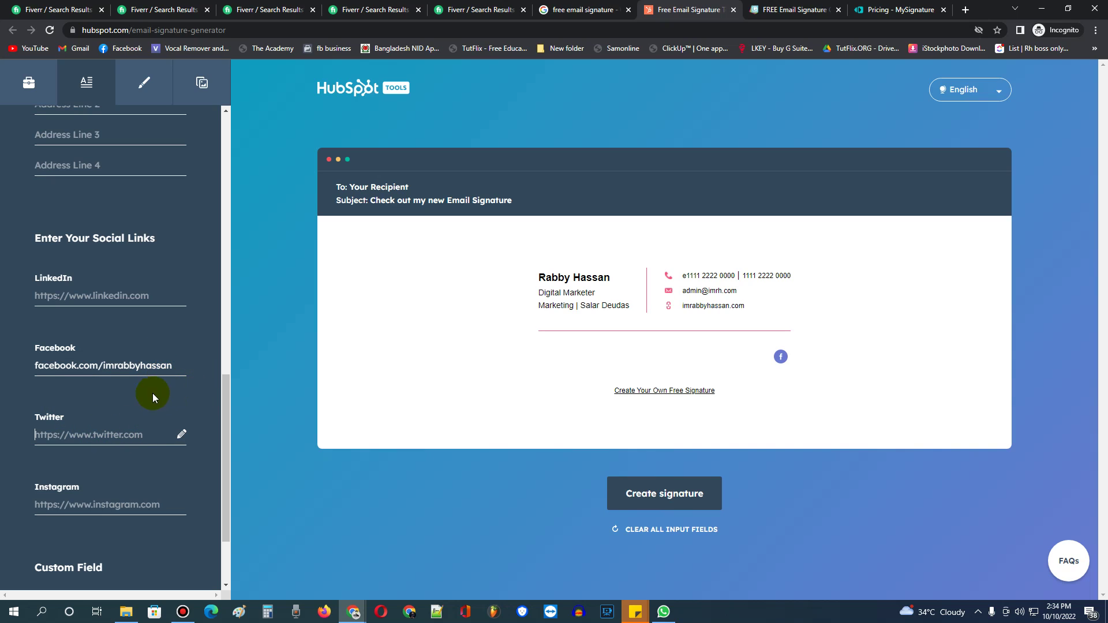
scroll(144, 433, "down", 2)
scroll(110, 441, "down", 1)
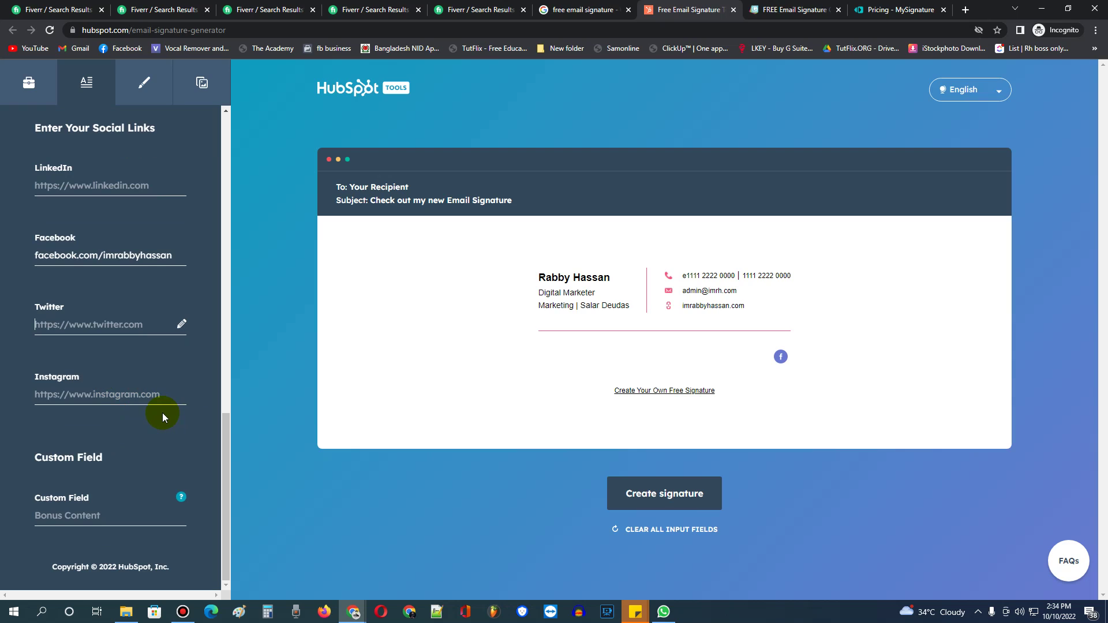
left_click(133, 180)
Change the theme colour from pink to dark blue 262A87 using the Stylize colour picker.
left_click(140, 89)
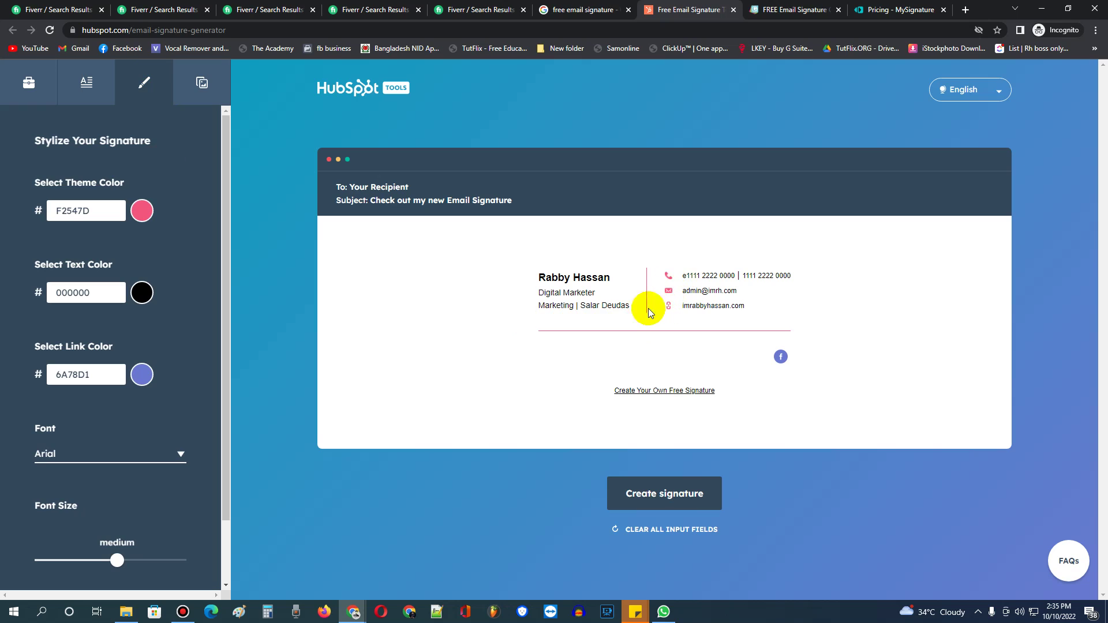
left_click(141, 210)
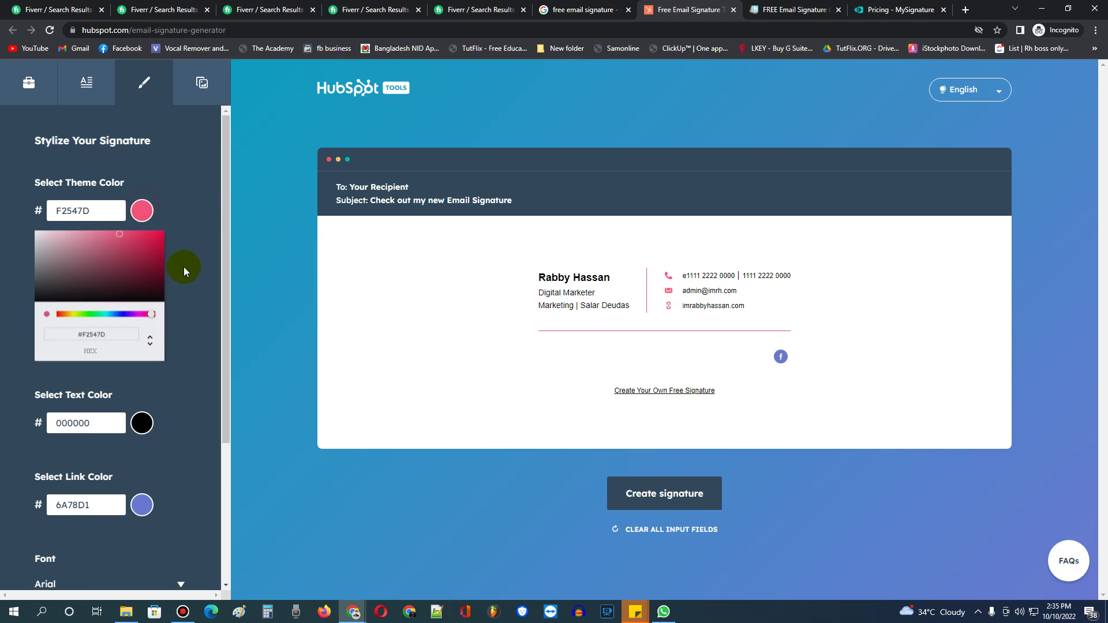
left_click(122, 315)
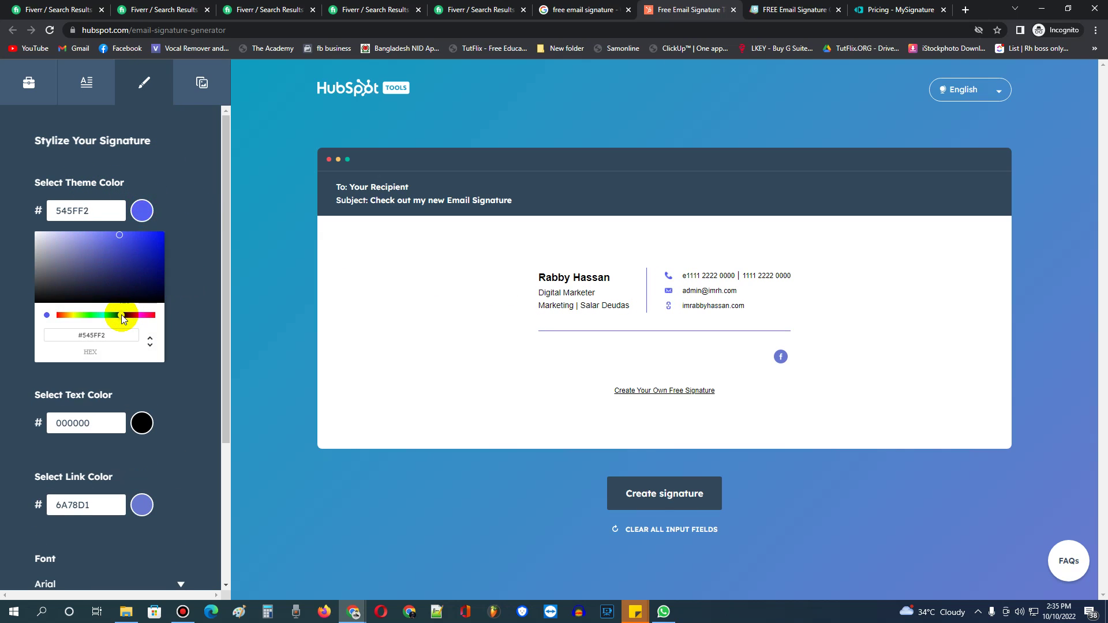
left_click(144, 241)
left_click_drag(145, 244, 128, 266)
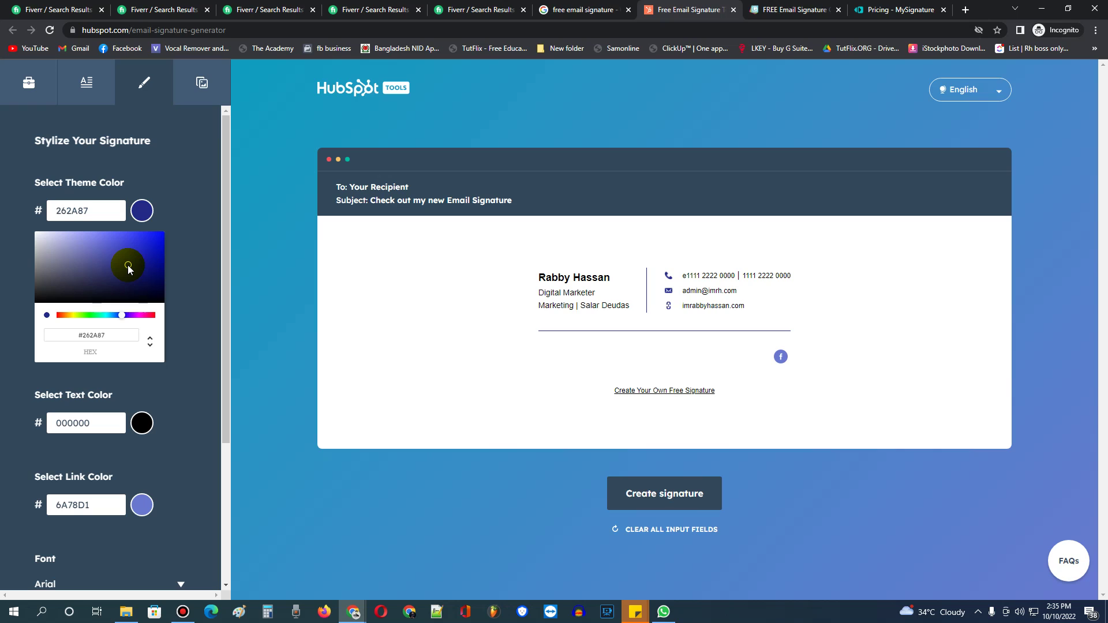
left_click(211, 396)
scroll(210, 404, "down", 2)
left_click(198, 82)
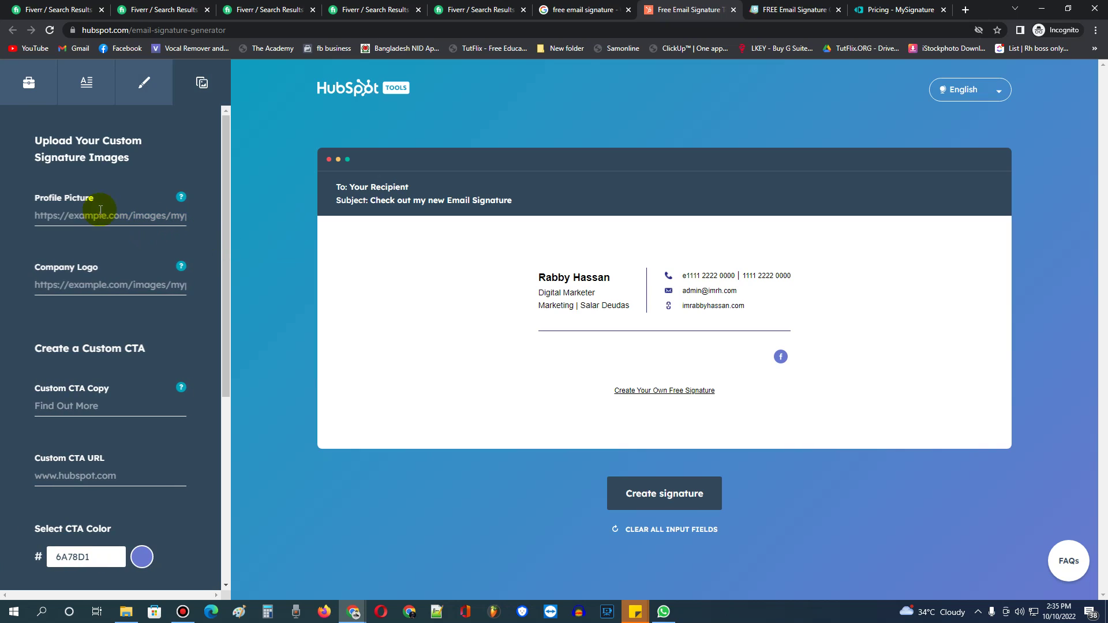
left_click(80, 216)
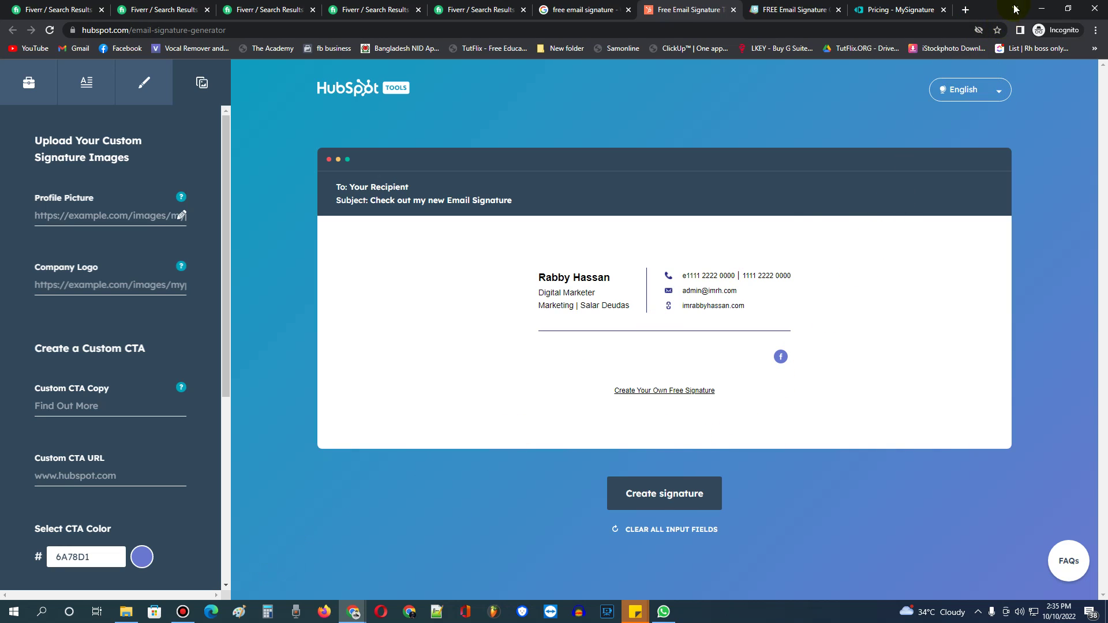
Open the personal website in a new Incognito tab and view its homepage photo full-size.
left_click(966, 12)
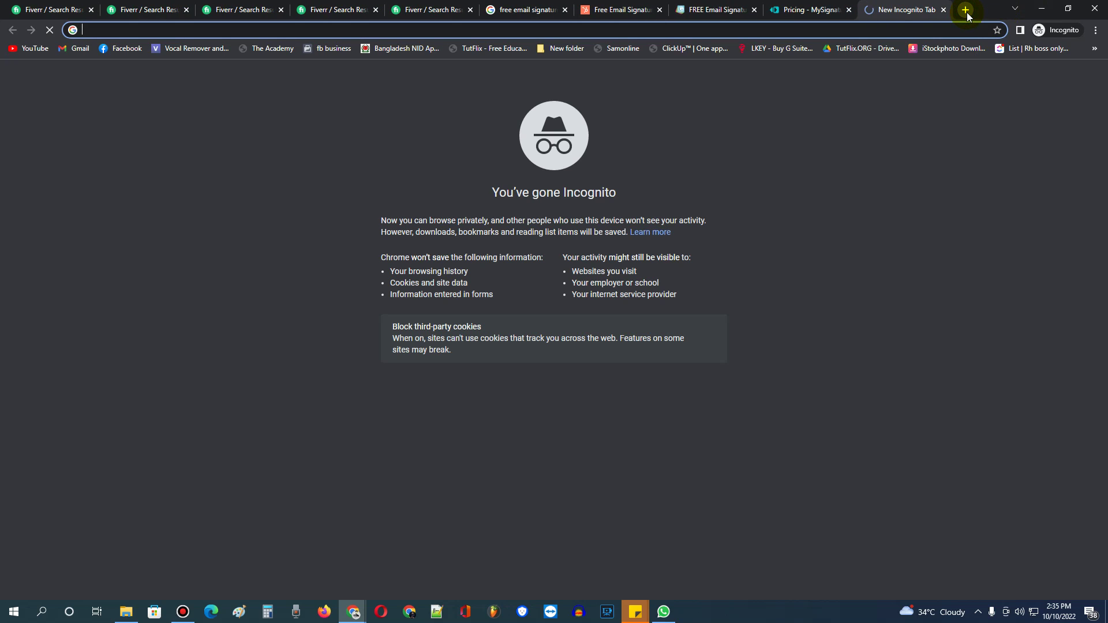
key("Return")
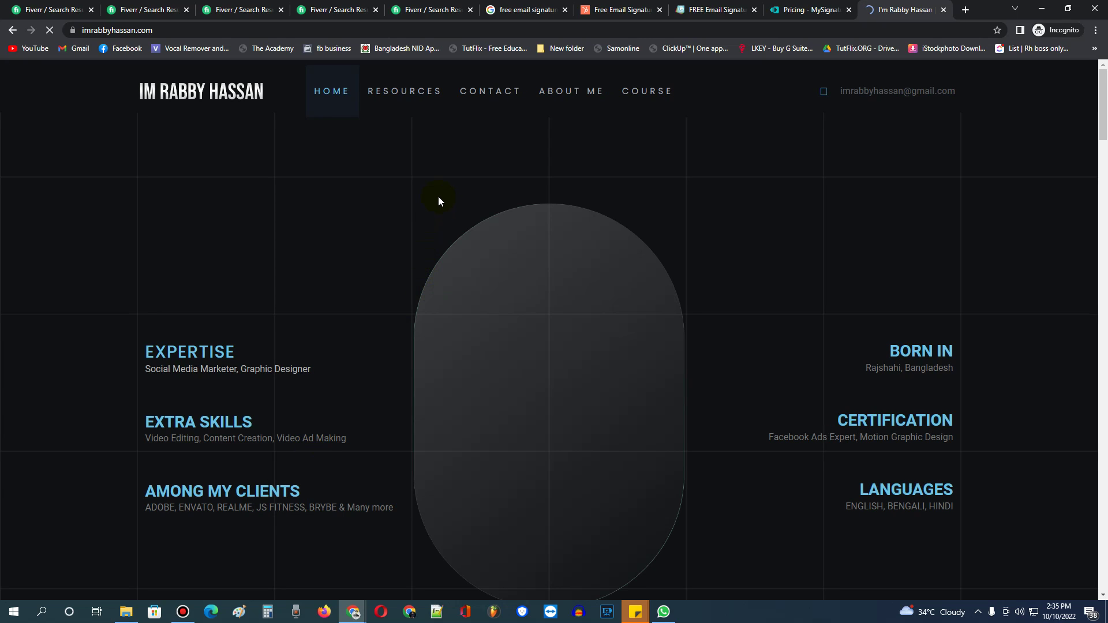
right_click(563, 329)
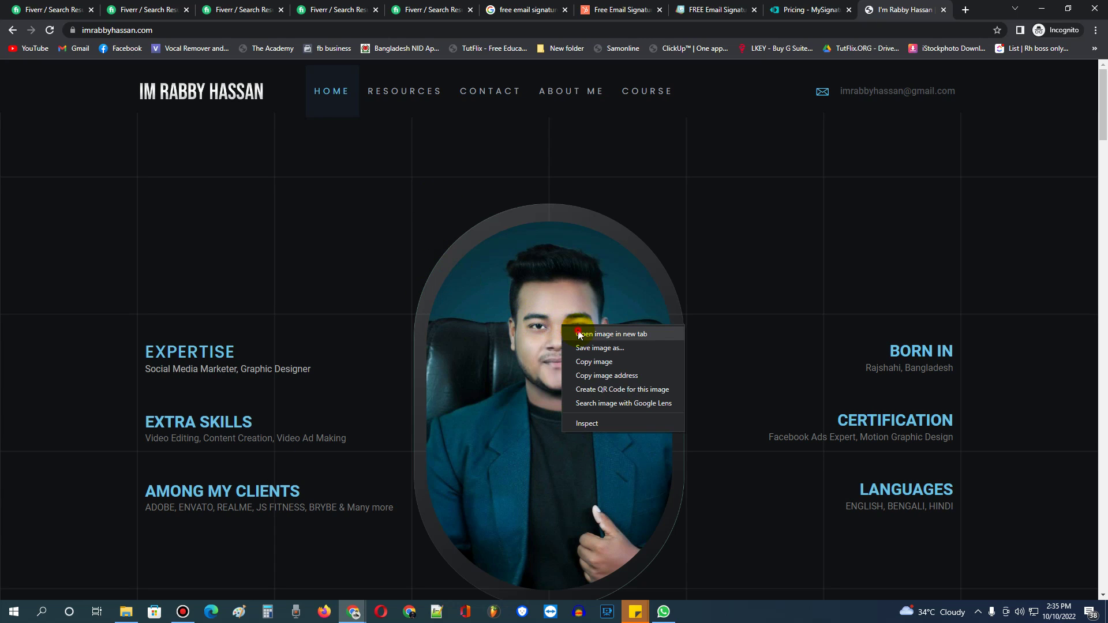
left_click(577, 332)
left_click(904, 6)
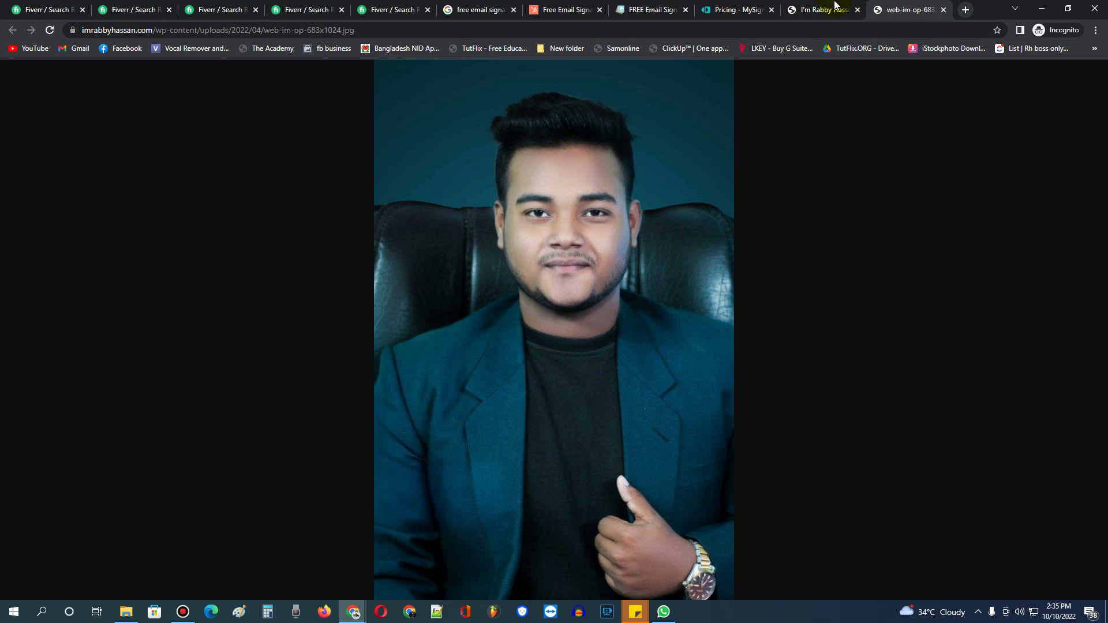
left_click(835, 7)
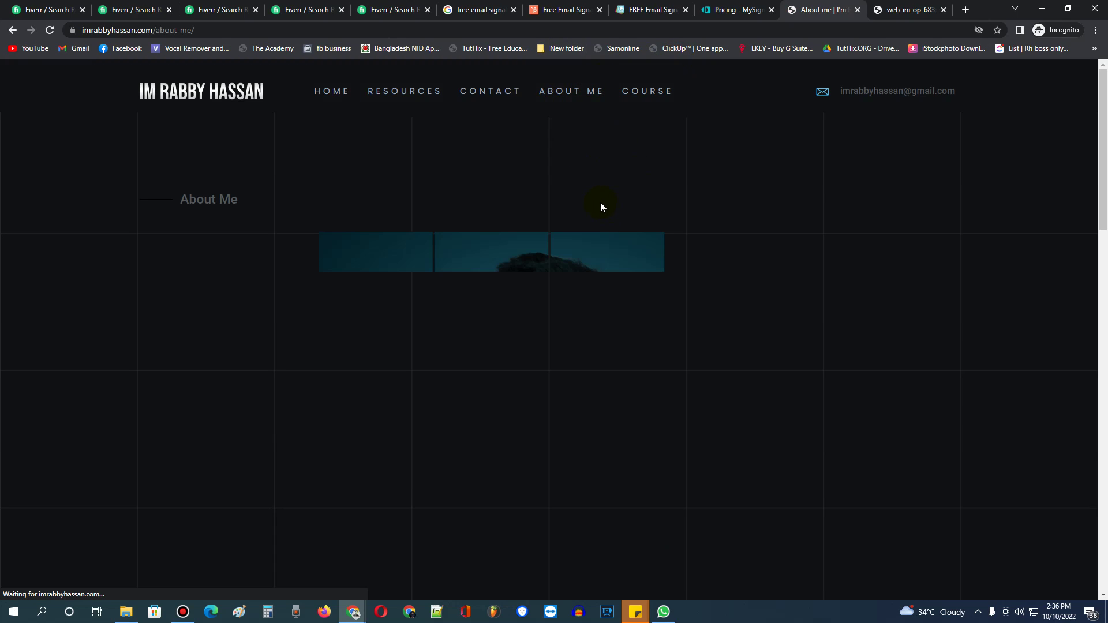
Open the About Me portrait (profile-portrait-1024x1024.png) in its own tab and copy its image address.
scroll(584, 197, "down", 4)
right_click(590, 221)
left_click(614, 229)
left_click(902, 12)
right_click(521, 189)
left_click(285, 30)
left_click(289, 30)
right_click(290, 32)
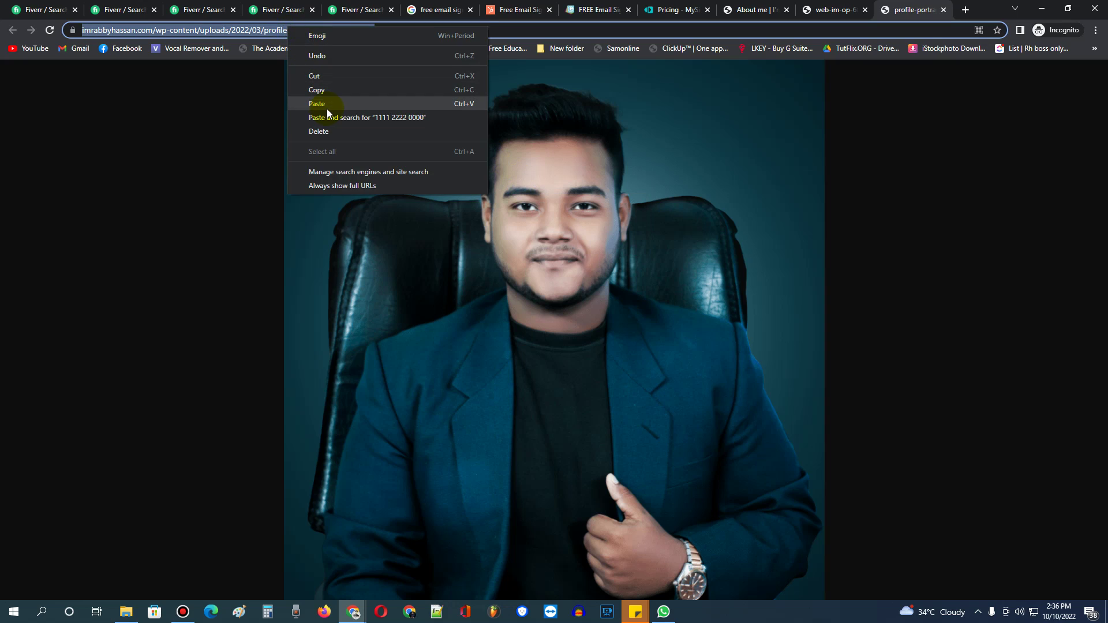
left_click(324, 90)
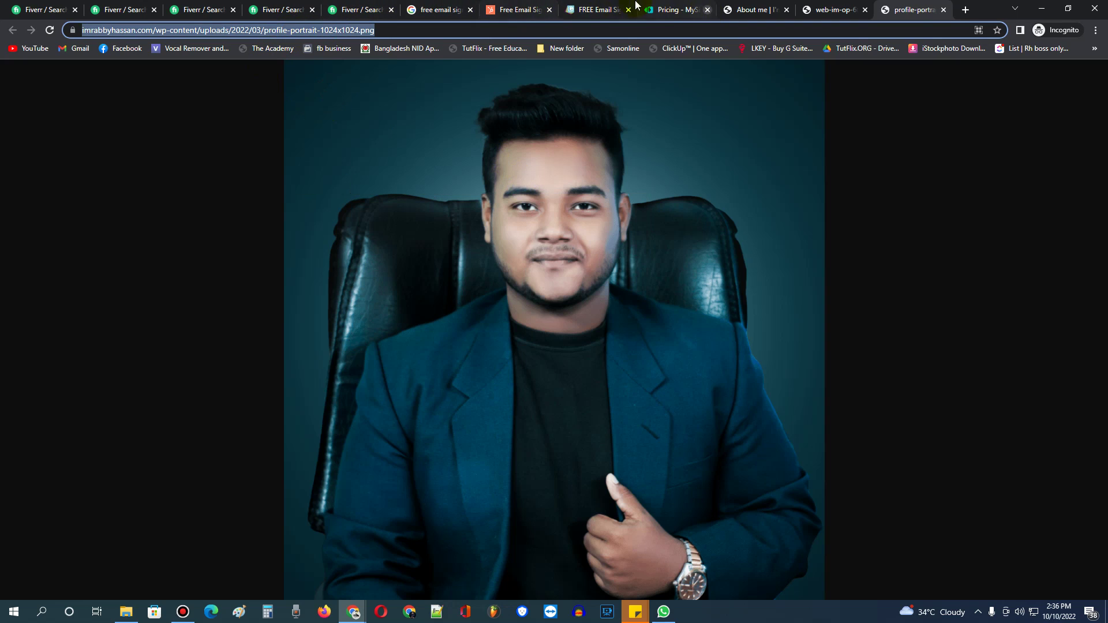
left_click(517, 10)
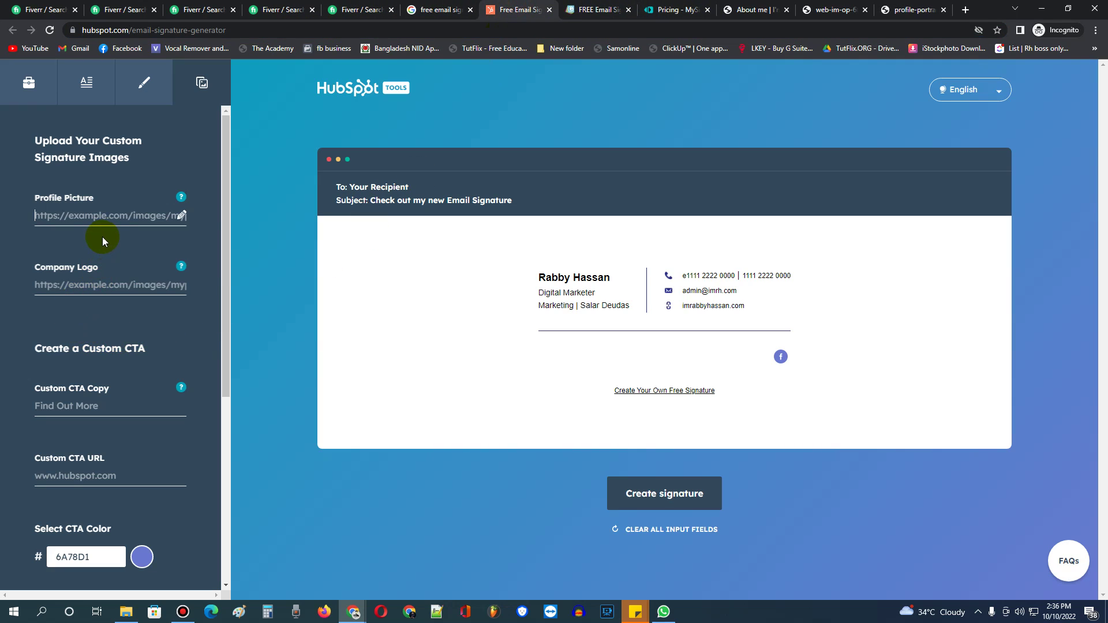
Paste the portrait address as the profile picture, then delete the link after it fails to load.
key("ctrl+v")
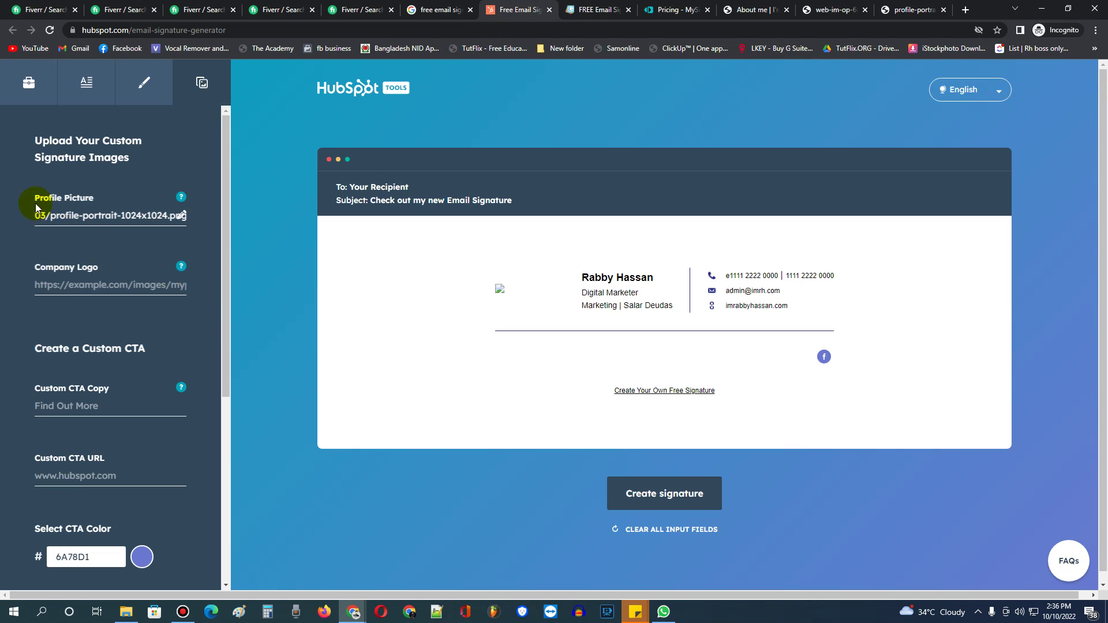
triple_click(89, 209)
key("BackSpace")
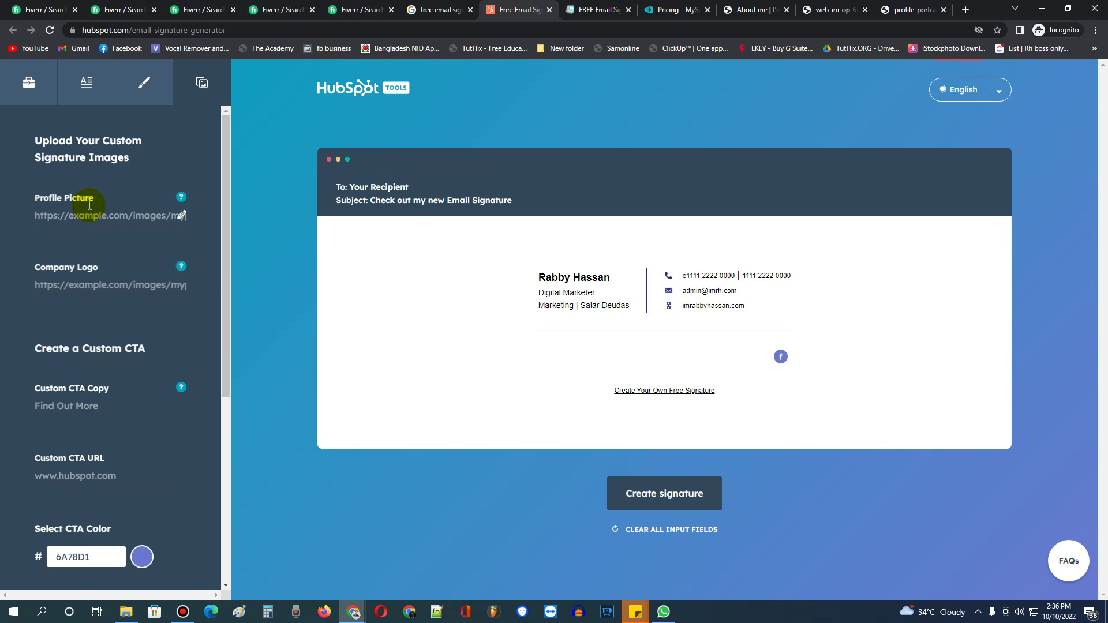
left_click(908, 8)
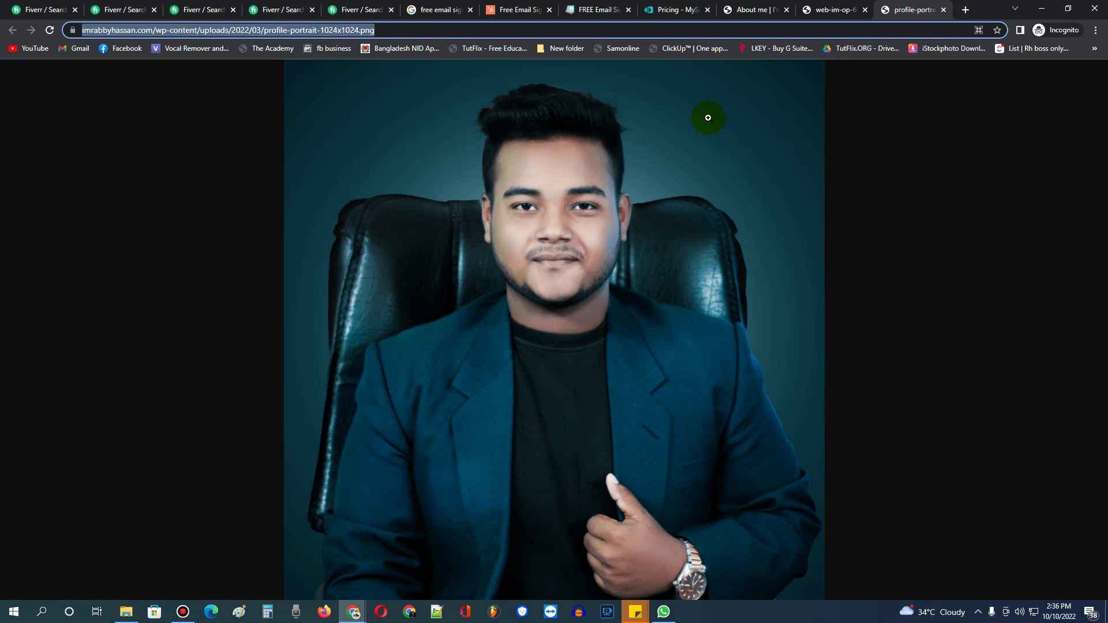
In Google Drive, copy the anyone-with-the-link share link for profile-portrait.png.
left_click(836, 11)
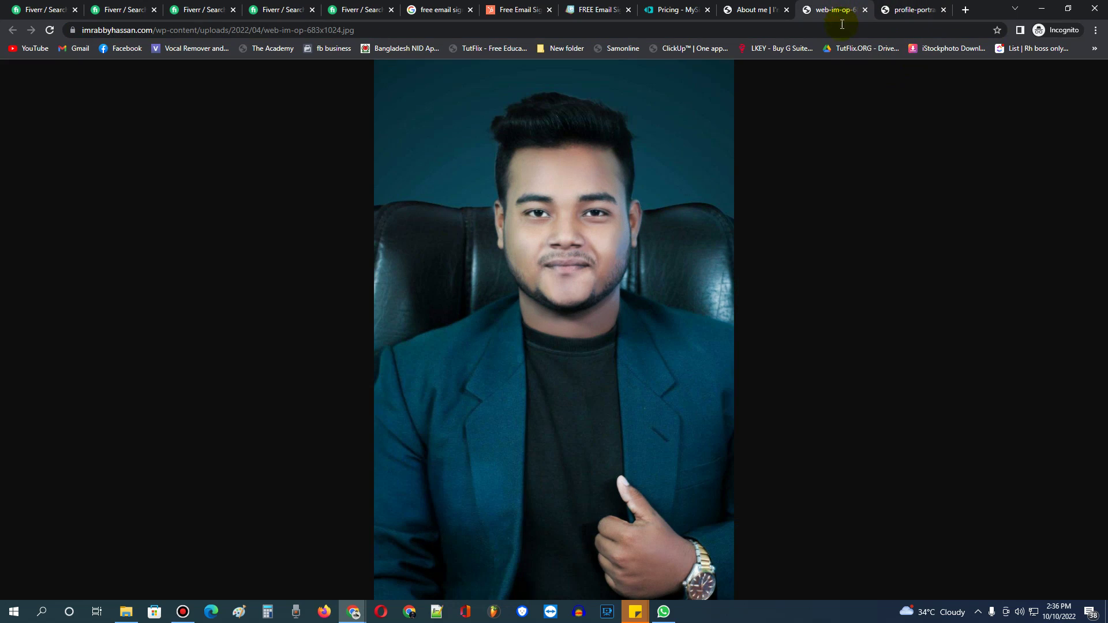
left_click(187, 618)
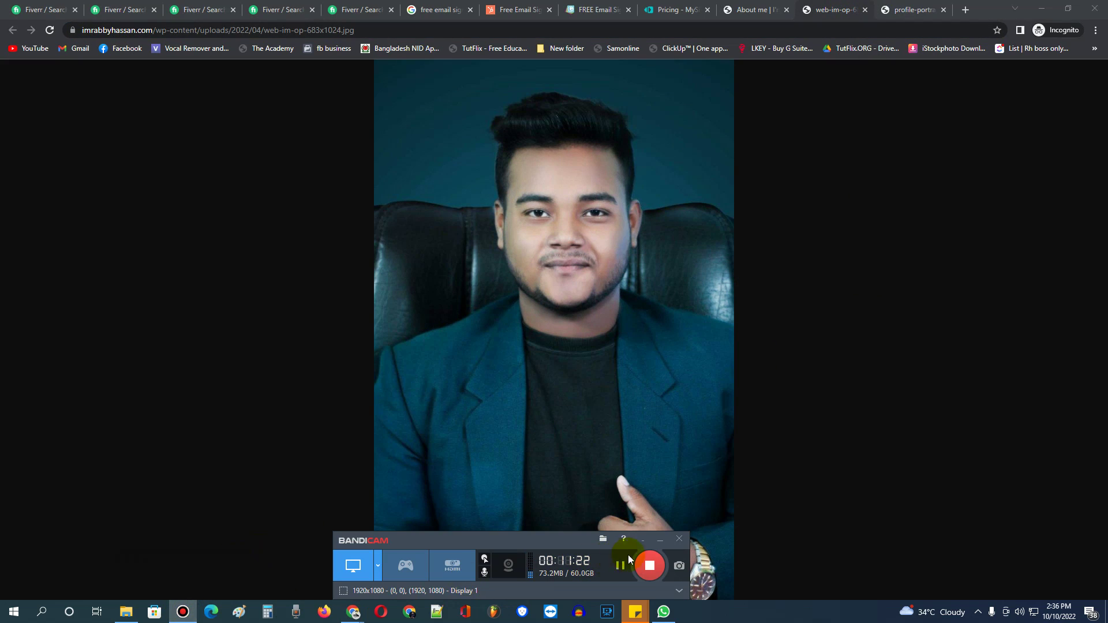
left_click(623, 565)
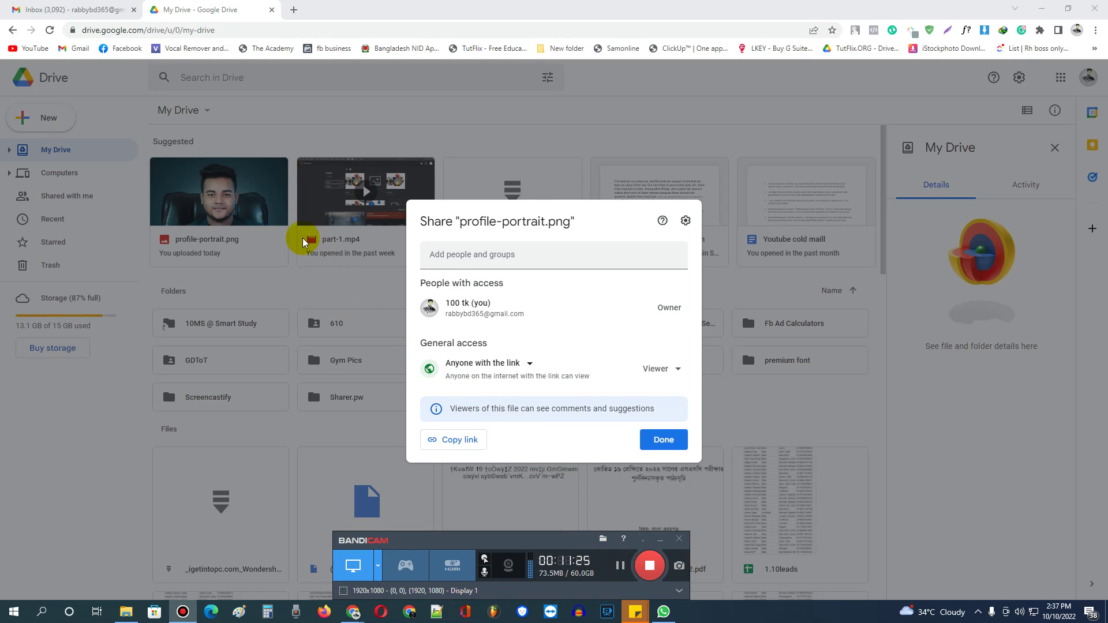
left_click(508, 363)
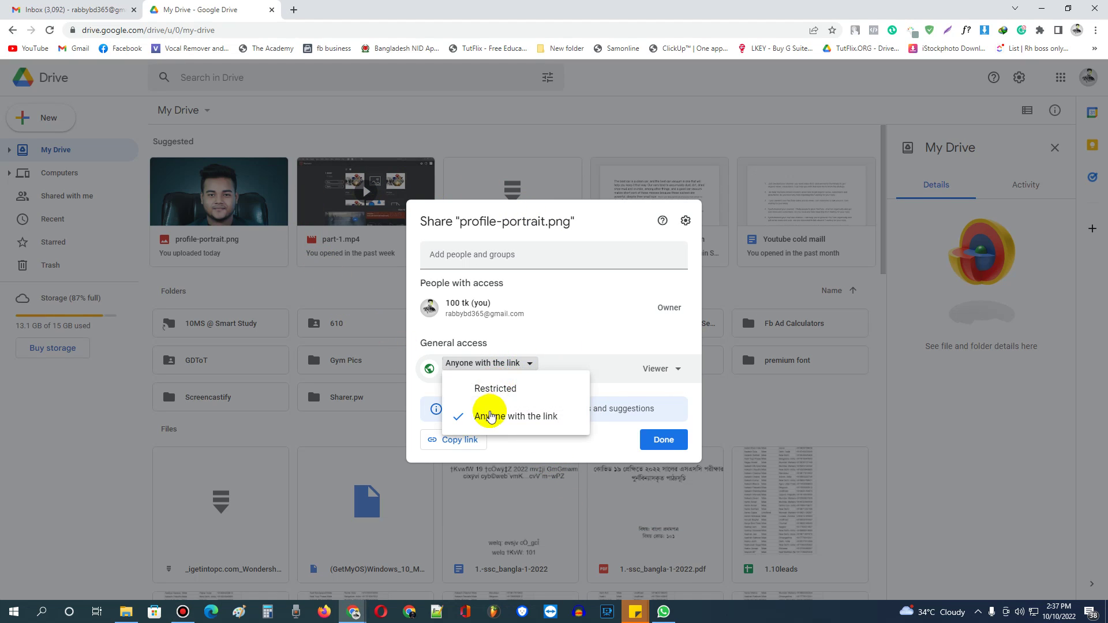
left_click(460, 439)
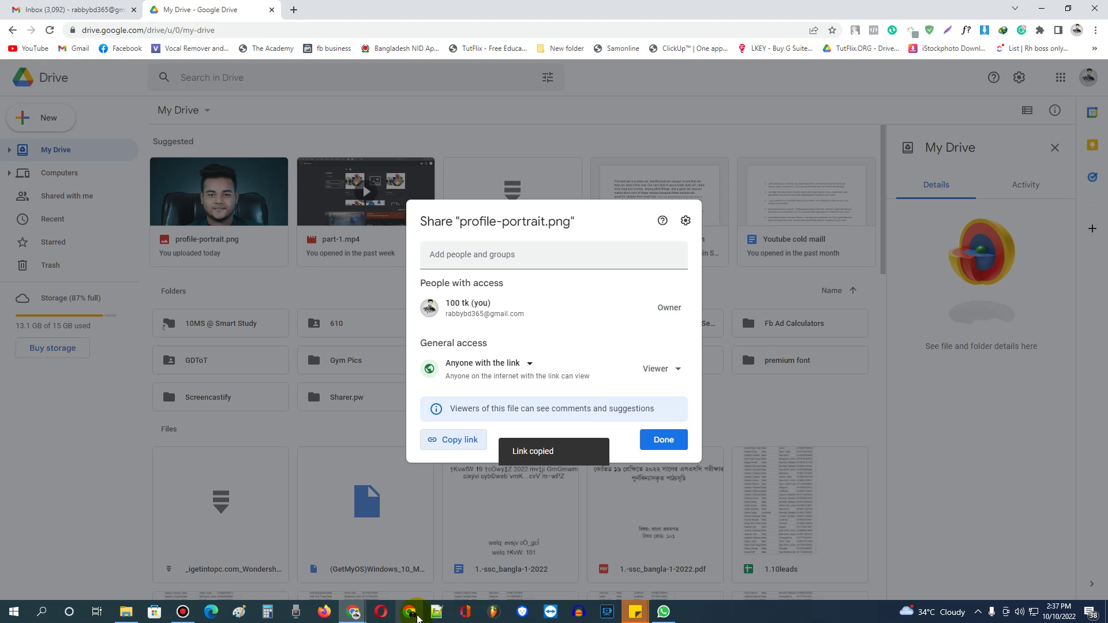
Paste the Drive link into the HubSpot Profile Picture field so the portrait shows in the preview.
mouse_move(350, 616)
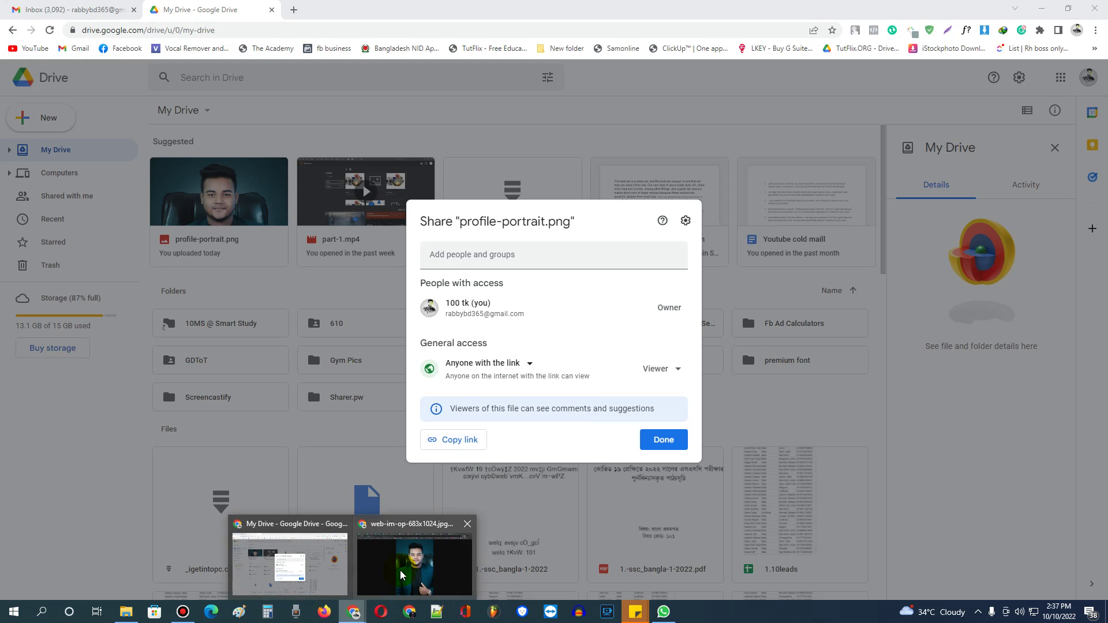
left_click(416, 569)
left_click(524, 4)
left_click(113, 215)
key("ctrl+v")
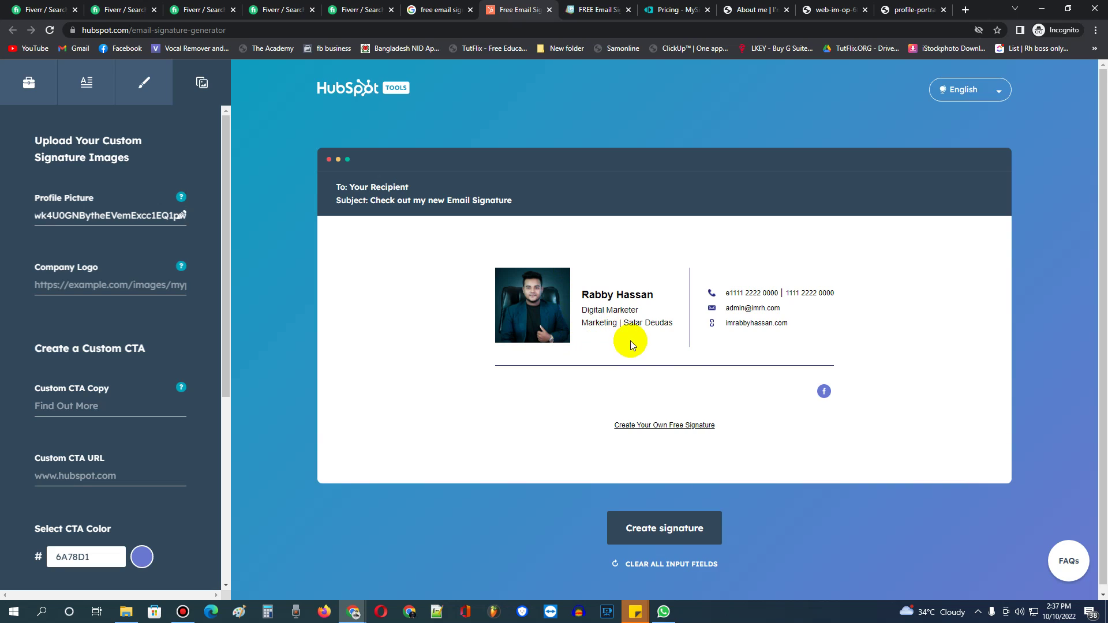
Delete the stray leading 'e' from the office phone number and create the signature again.
left_click(682, 539)
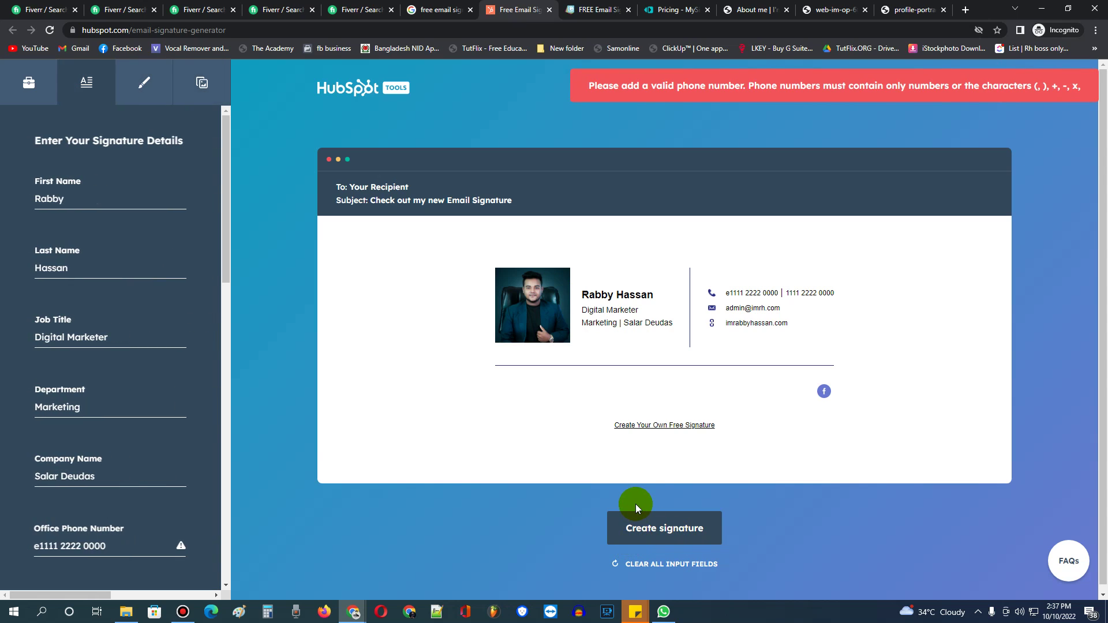
scroll(139, 344, "down", 4)
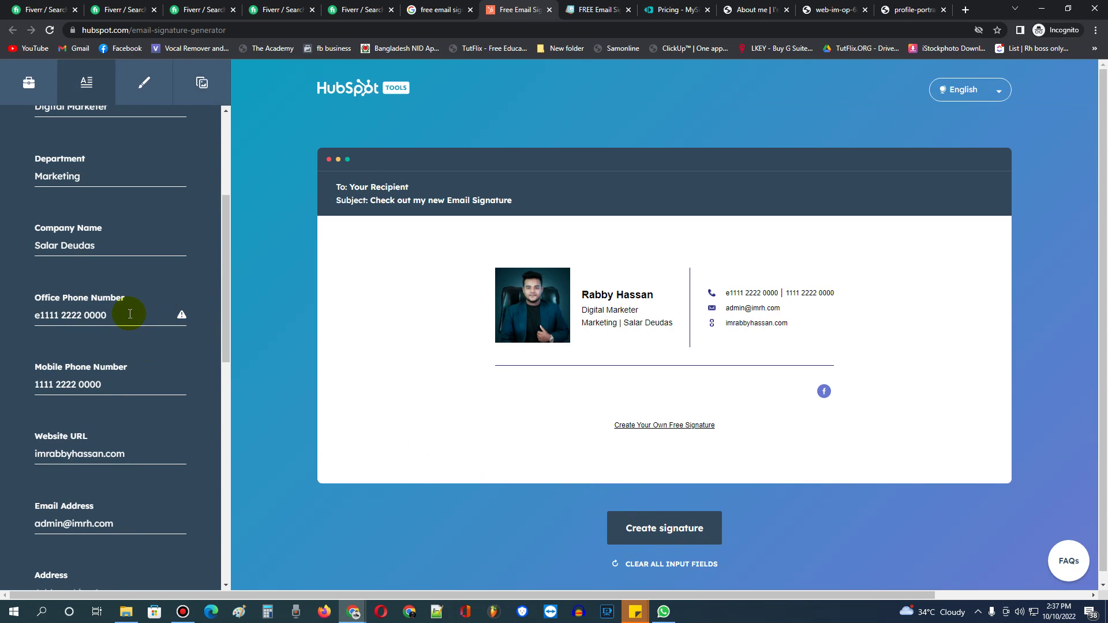
left_click_drag(39, 315, 20, 325)
key("BackSpace")
left_click(645, 525)
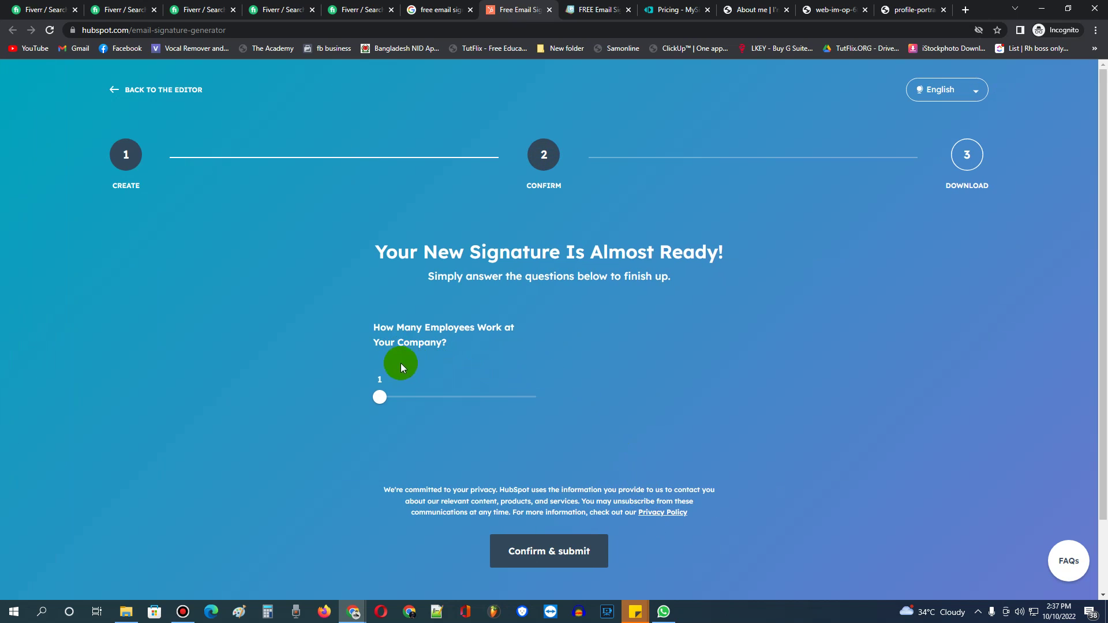
Confirm and submit to reach the Copy signature buttons, then go to Fiverr's clickable signature results.
left_click(568, 547)
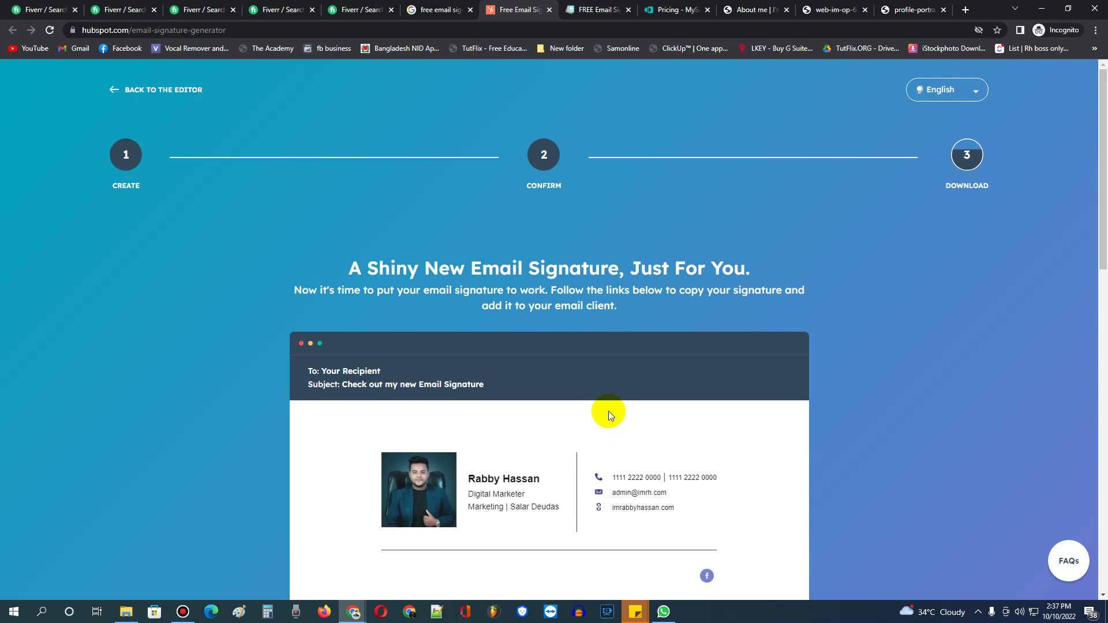
scroll(634, 403, "down", 5)
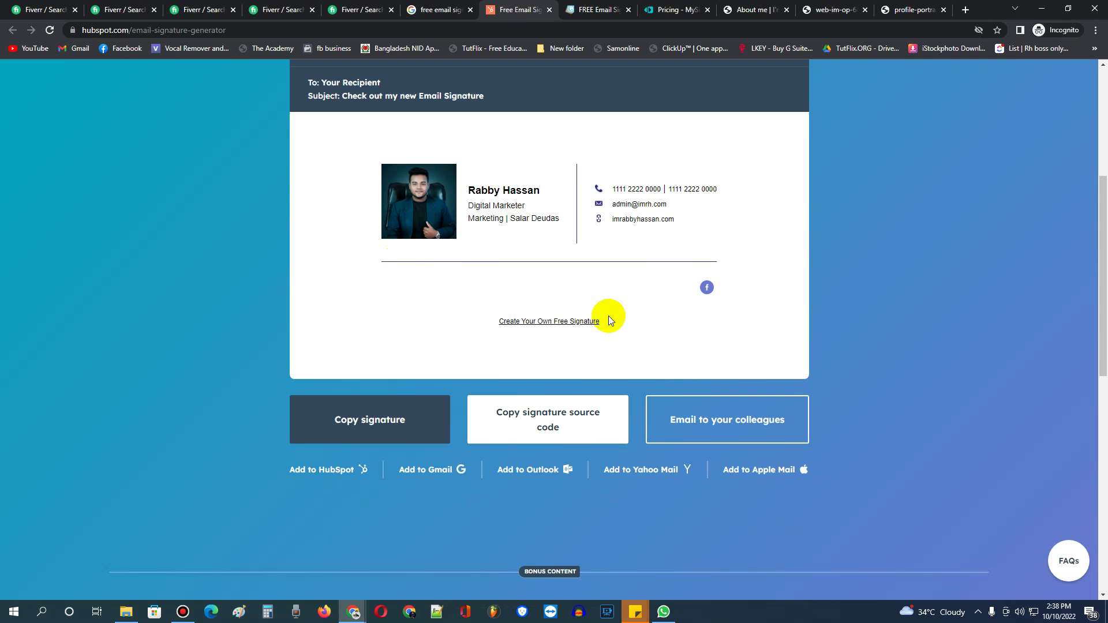
scroll(640, 415, "up", 1)
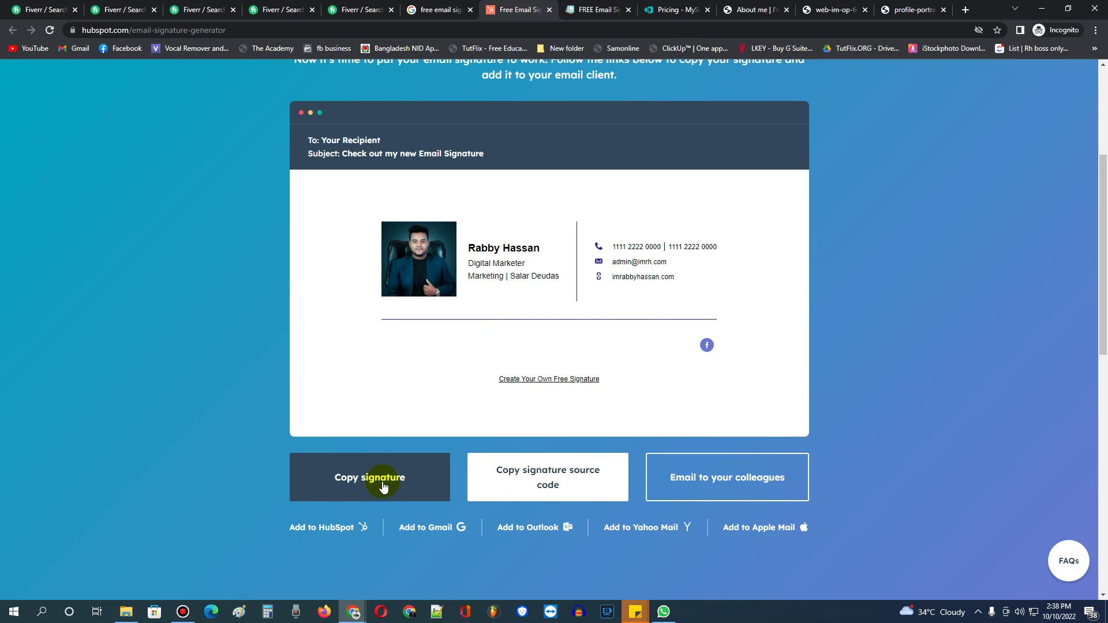
left_click(150, 3)
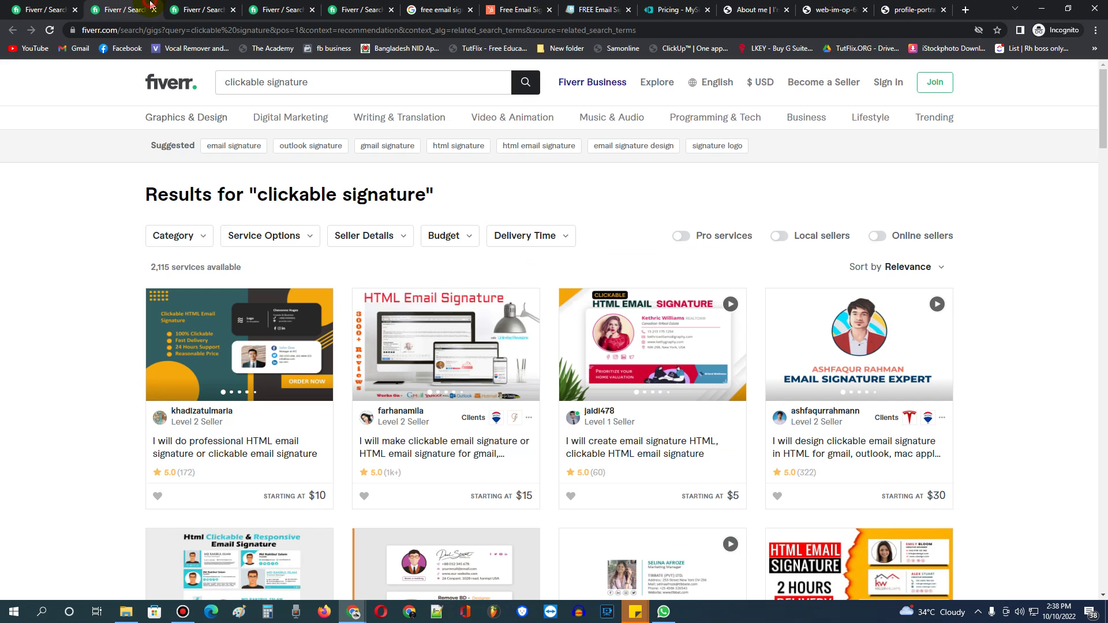
Look through the Fiverr signature result tabs, then copy the HubSpot signature's HTML source code.
left_click(218, 7)
left_click(294, 3)
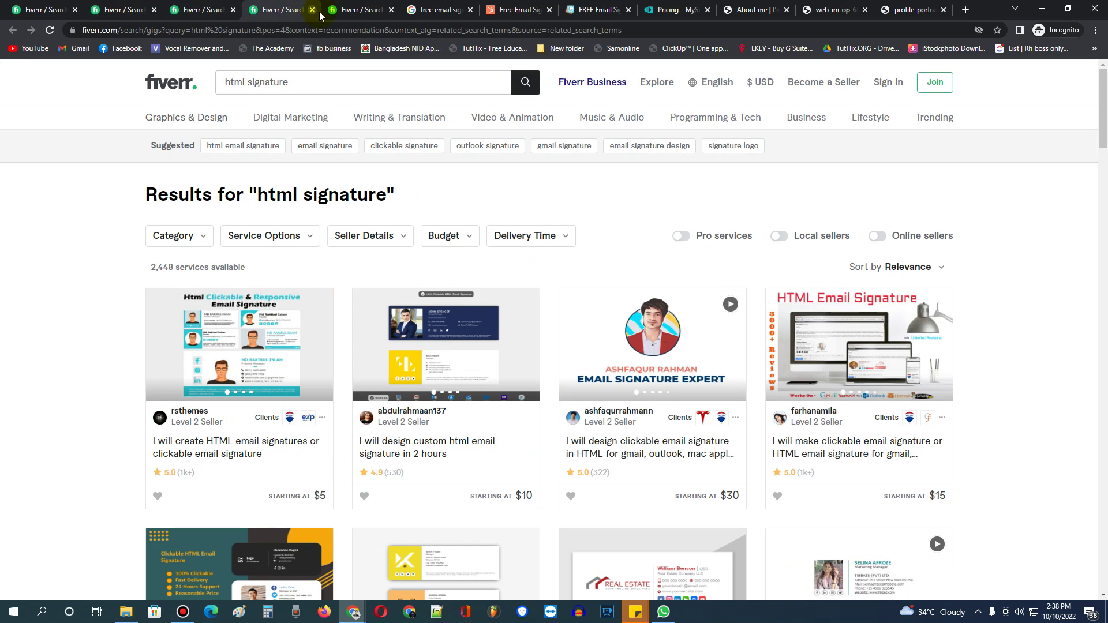
left_click(379, 4)
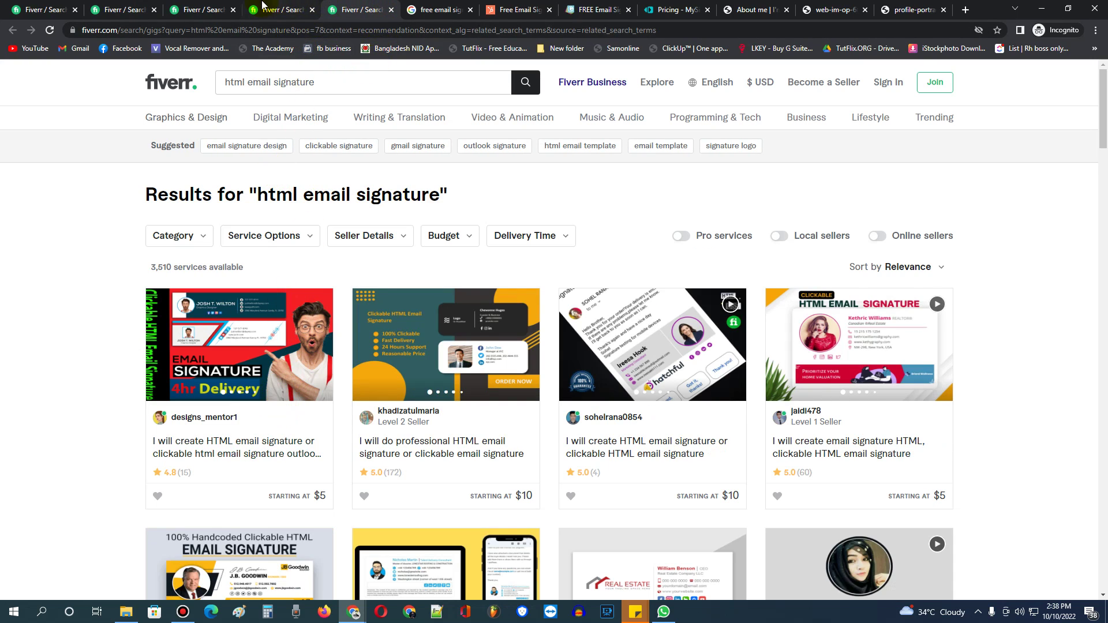
left_click(278, 10)
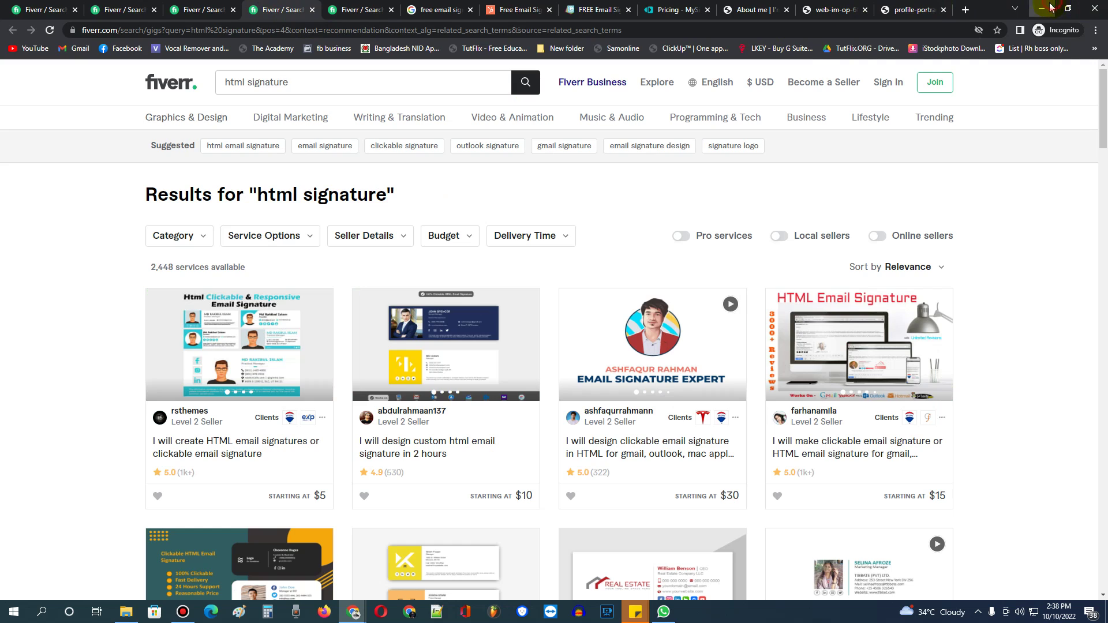
left_click(1044, 8)
left_click(359, 610)
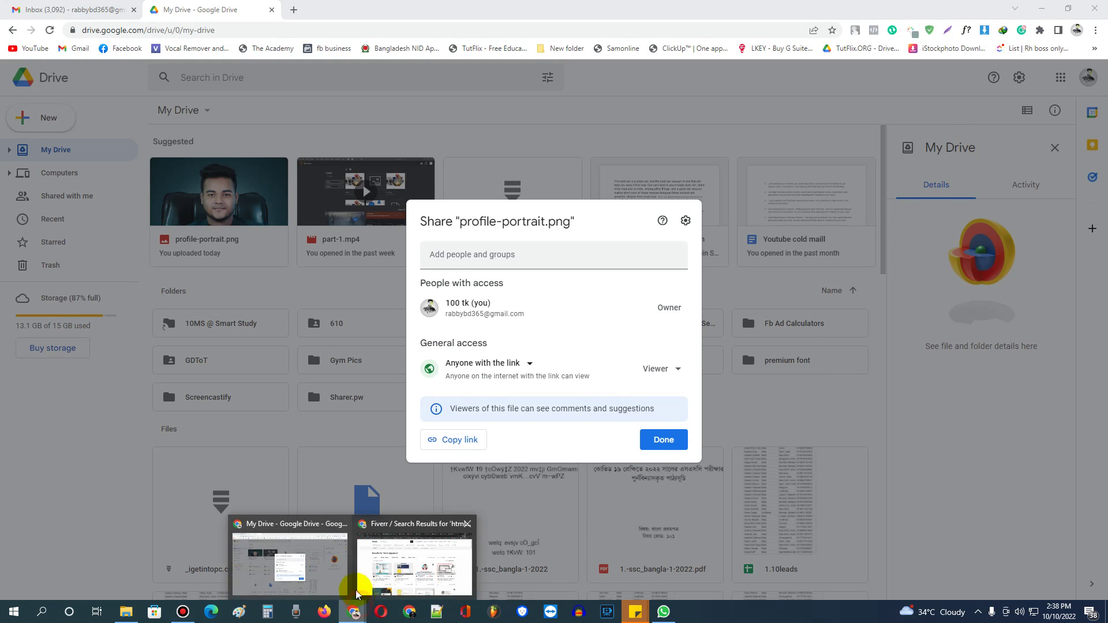
left_click(403, 563)
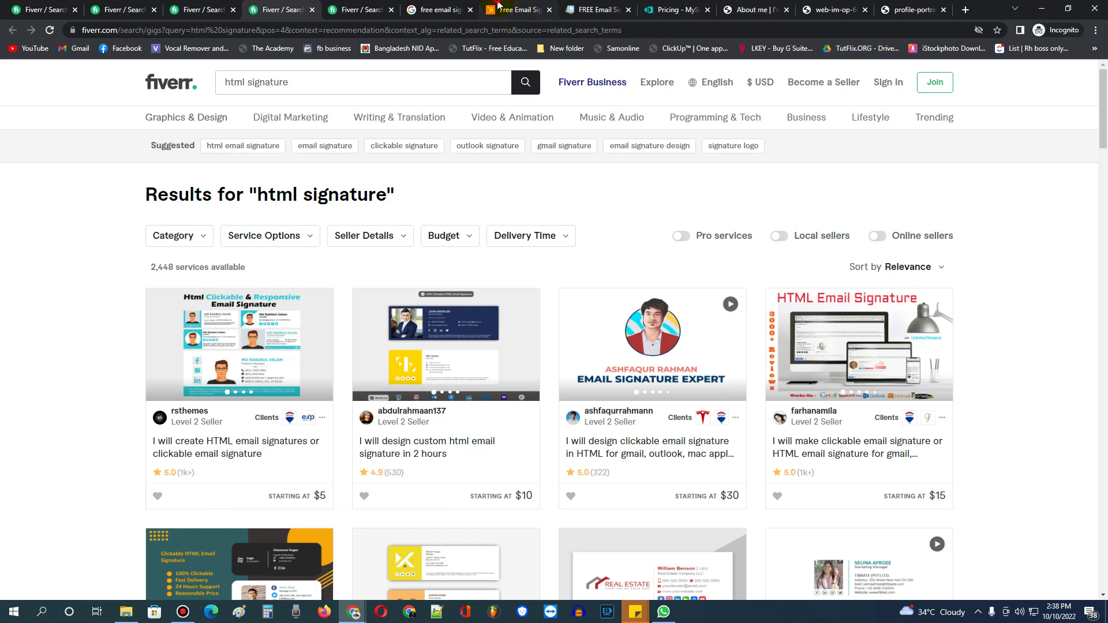
left_click(516, 9)
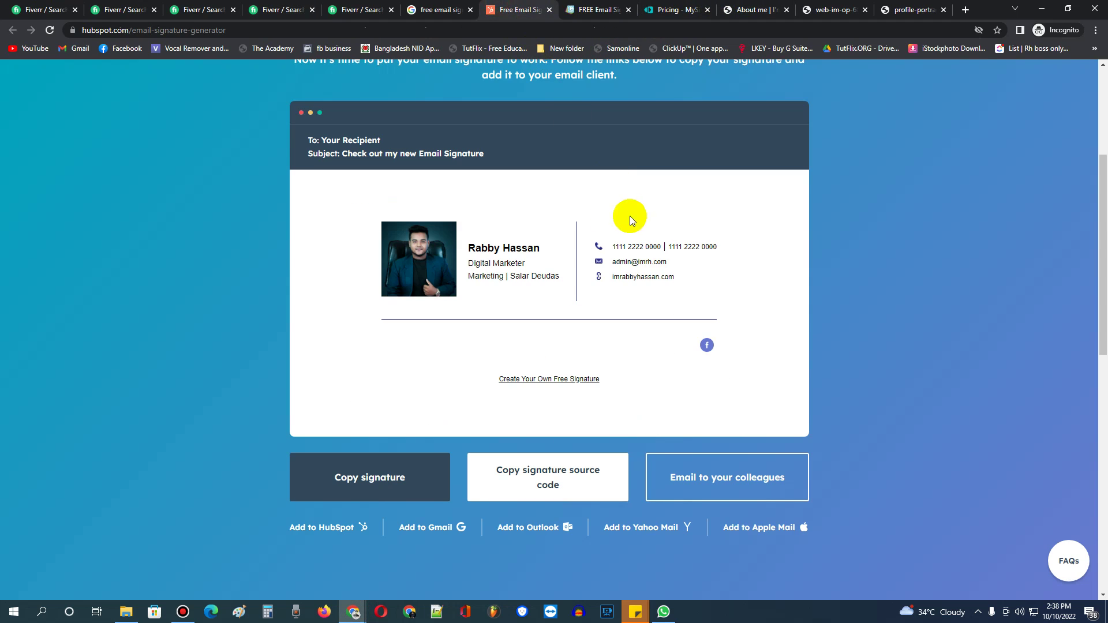
left_click(535, 478)
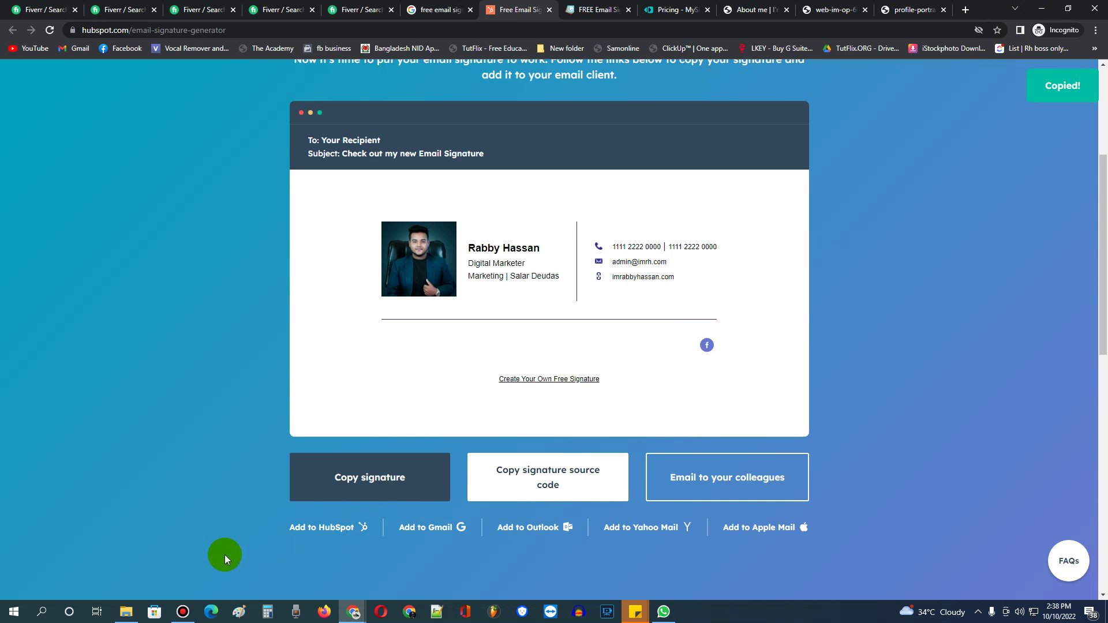
Create a text document named for the client's signature in New folder on pics (D:), then open it in Notepad.
left_click(126, 611)
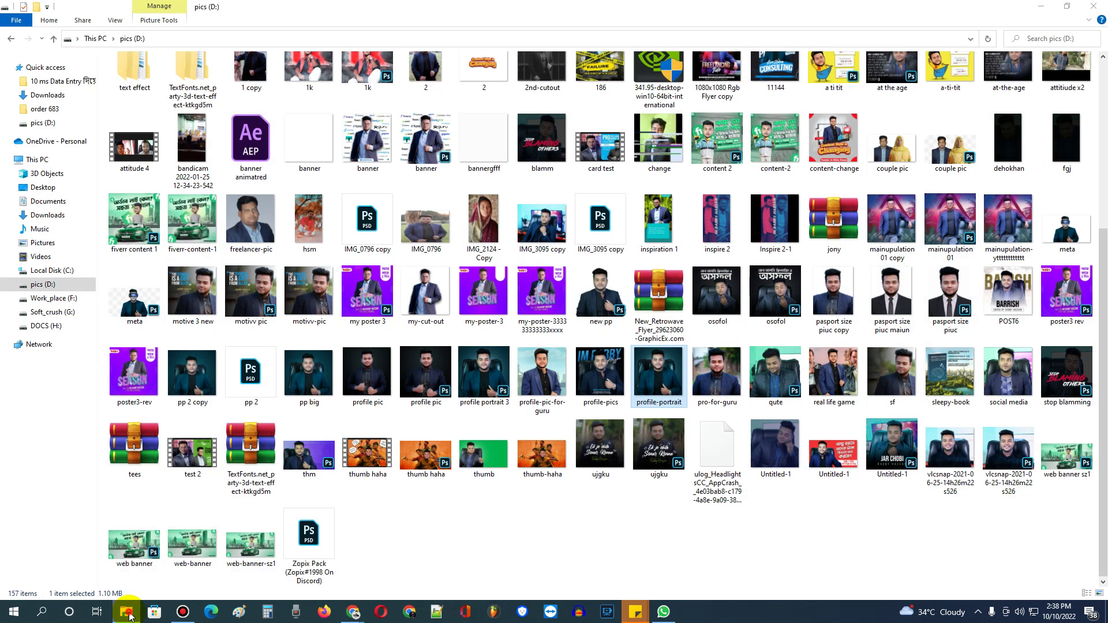
left_click(127, 613)
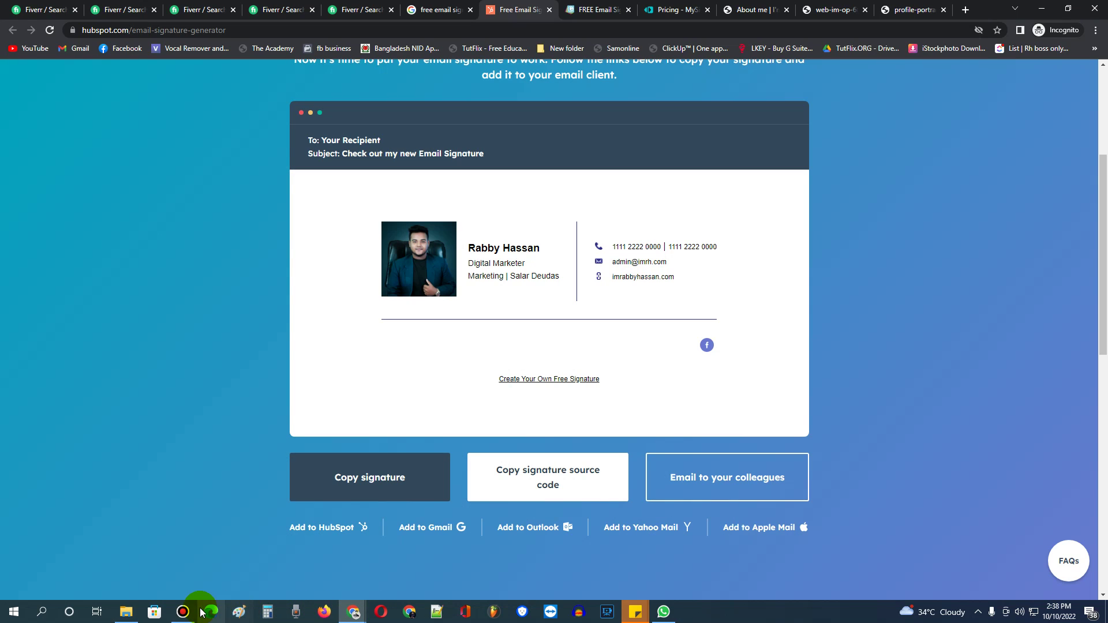
mouse_move(193, 614)
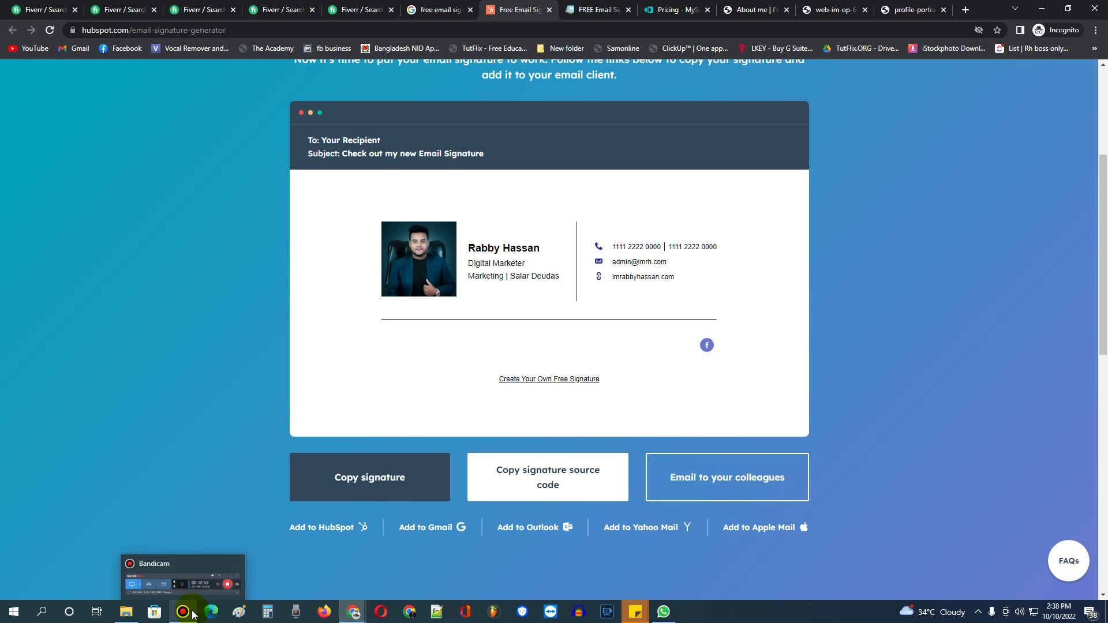
left_click(182, 612)
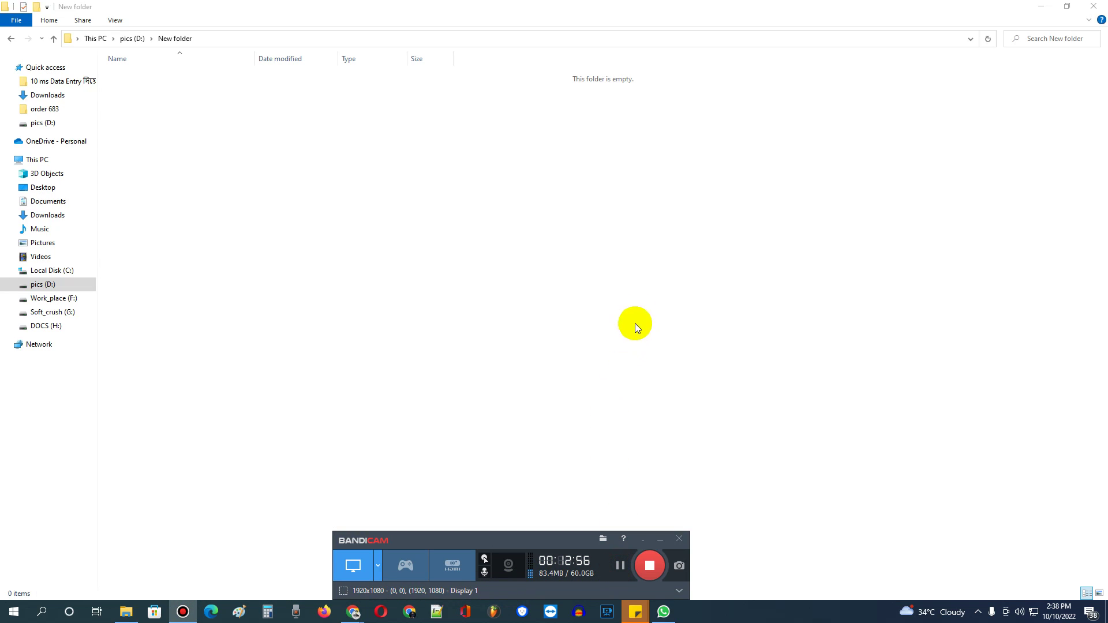
left_click(653, 273)
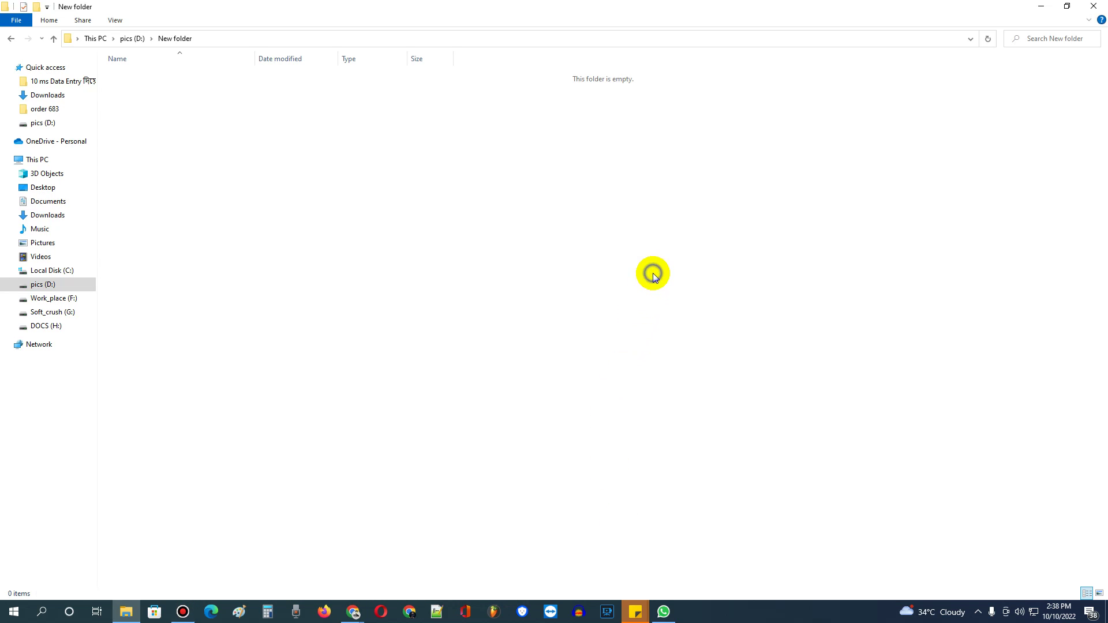
right_click(653, 272)
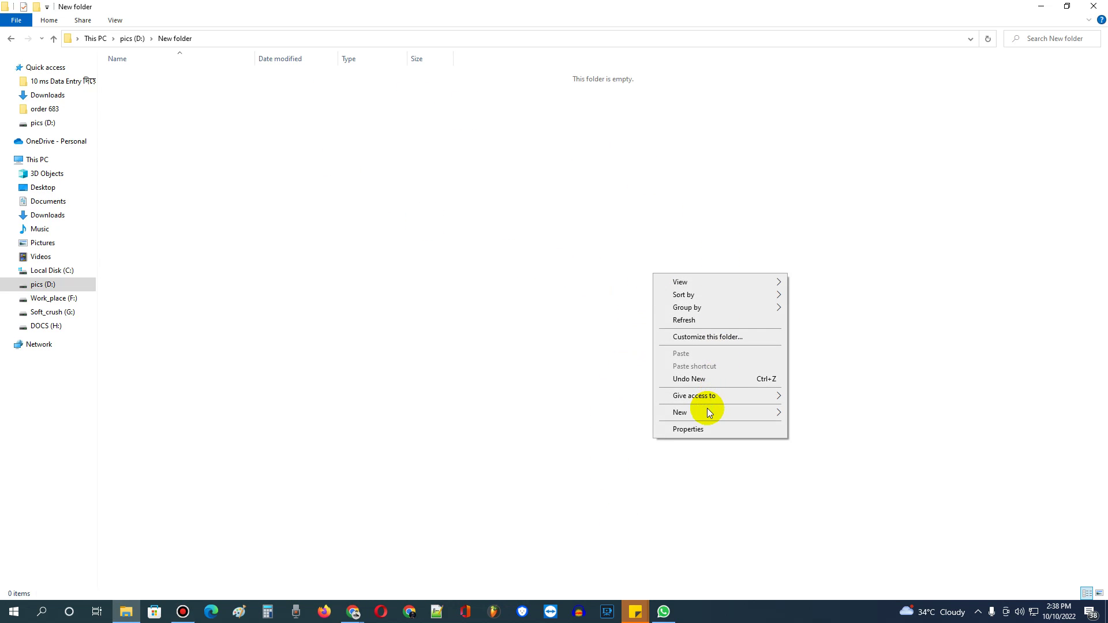
mouse_move(706, 410)
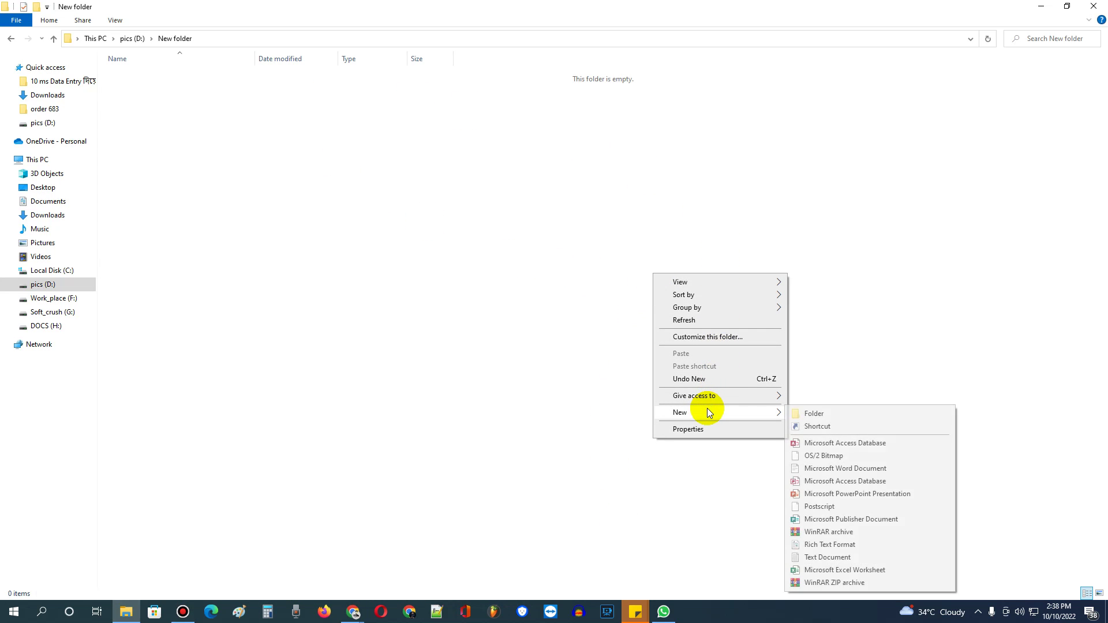
left_click(819, 557)
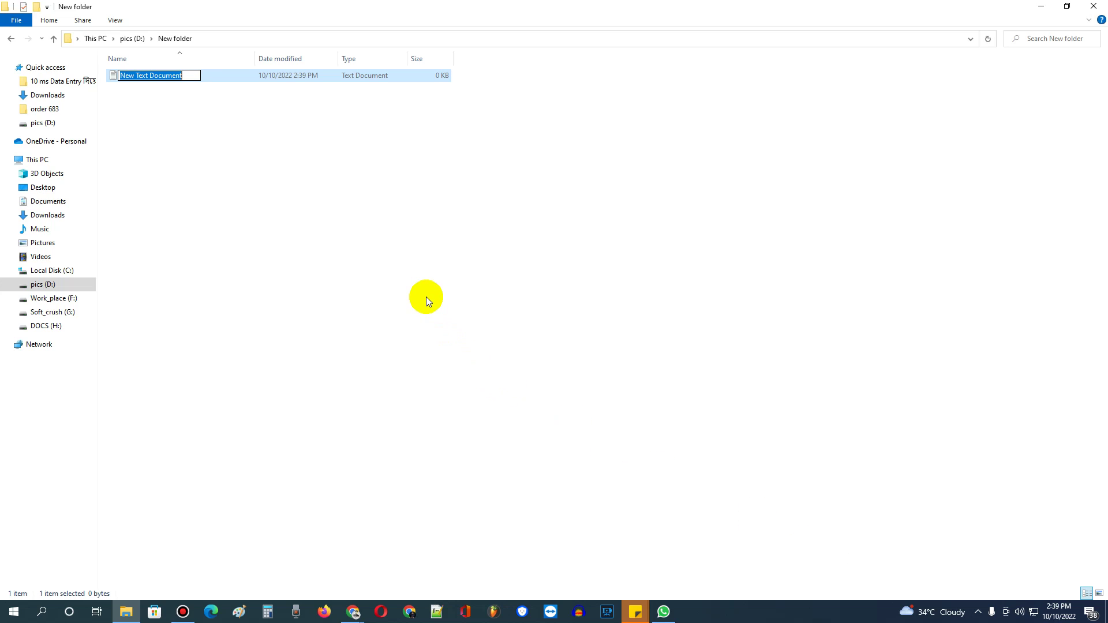
type("signature")
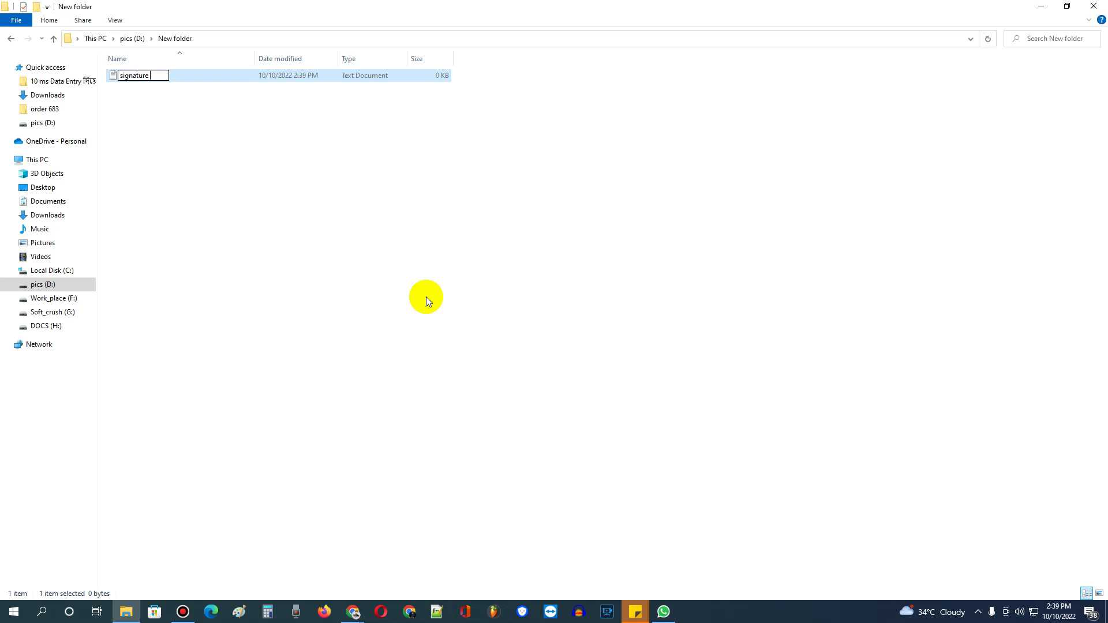
type(" Rabby CLient")
key("Return")
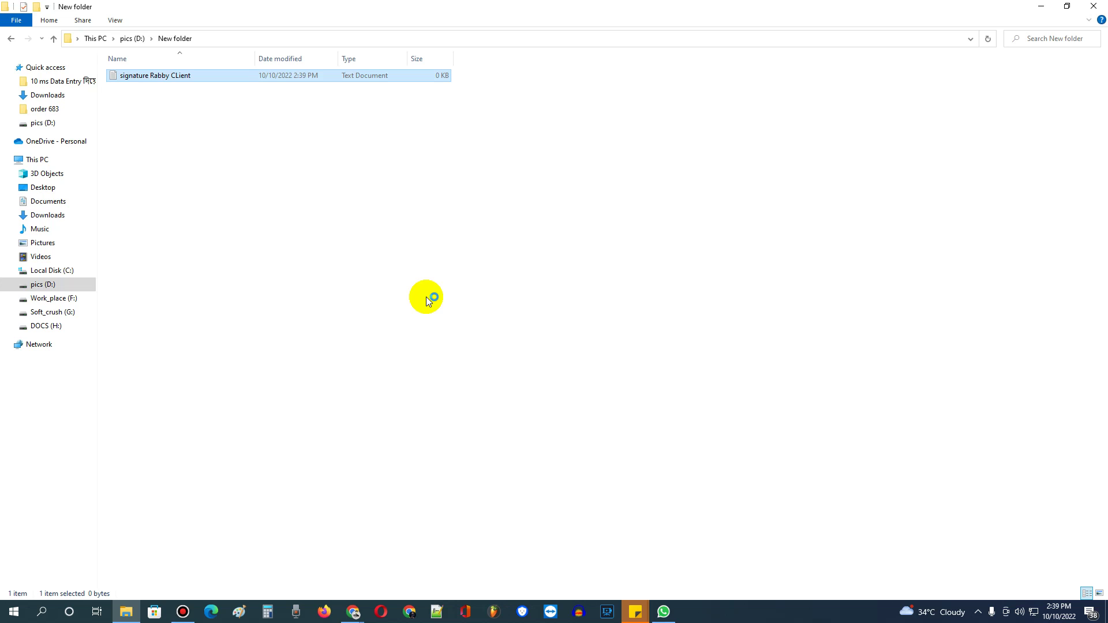
key("Return")
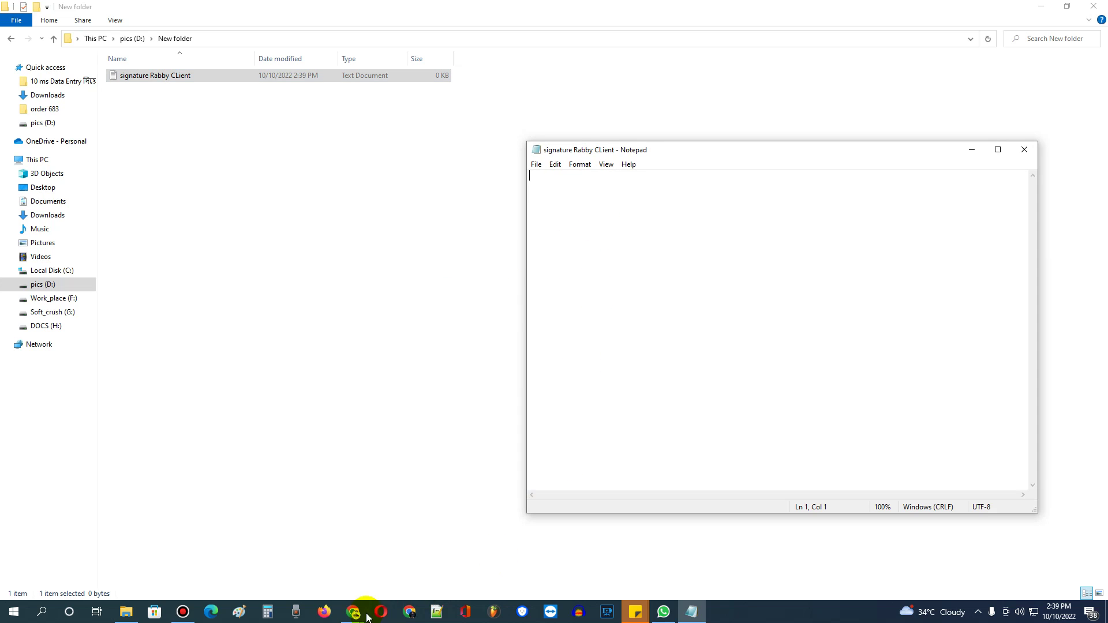
Paste the copied signature HTML into the text file, save it, and close Notepad.
left_click(353, 611)
left_click(390, 569)
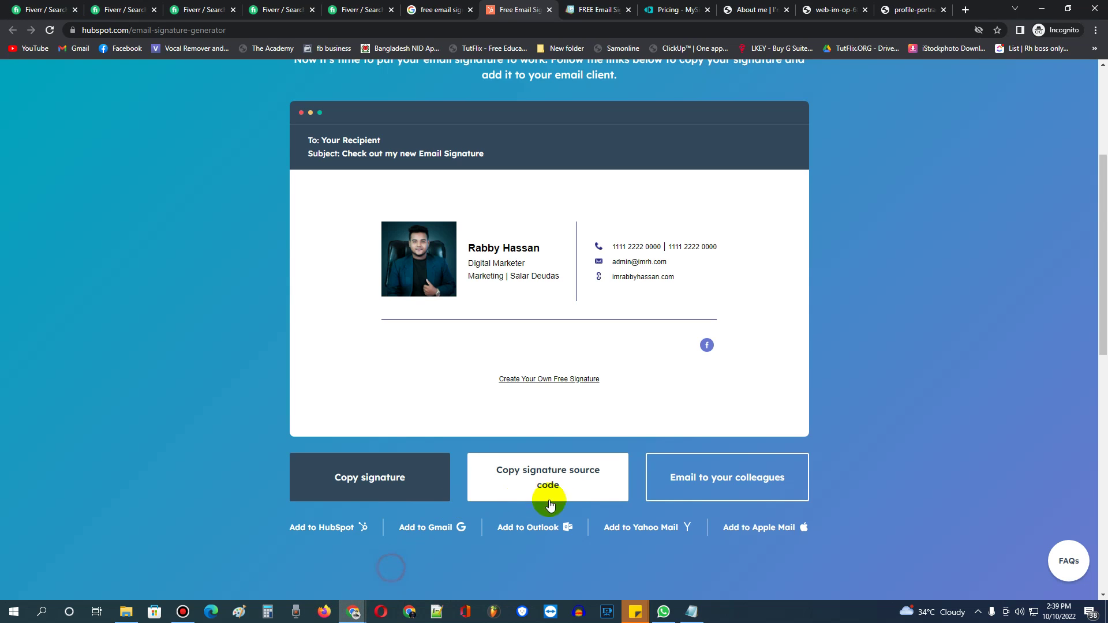
left_click(691, 612)
key("ctrl+v")
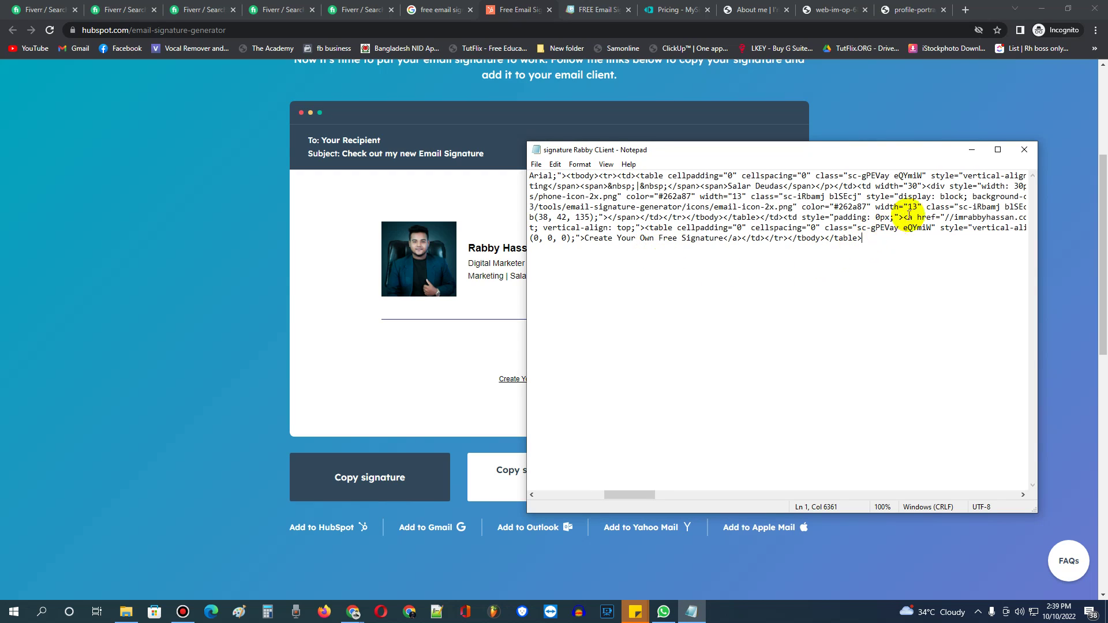
left_click(1038, 8)
left_click(1038, 8)
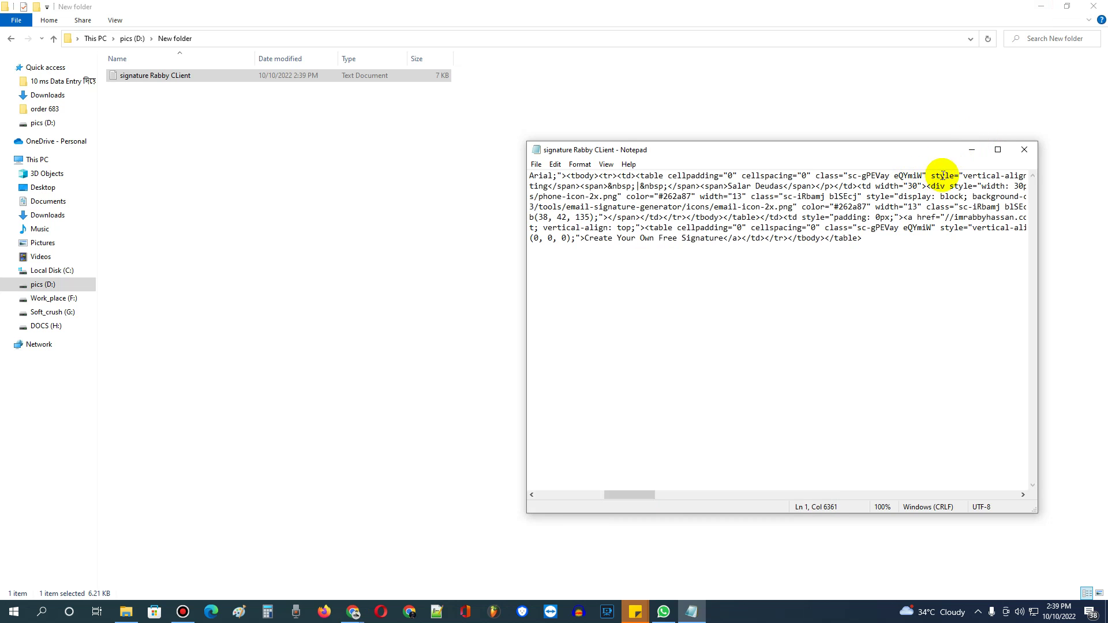
left_click(1026, 152)
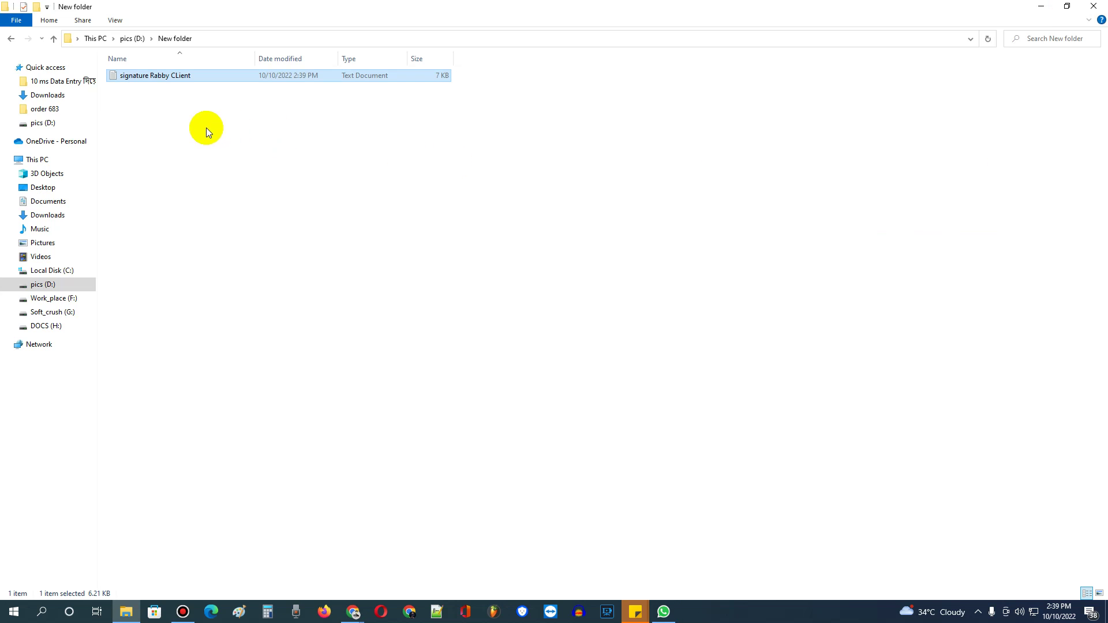
Rename the signature text file with an .HTML extension and refresh the folder.
left_click(151, 76)
right_click(152, 76)
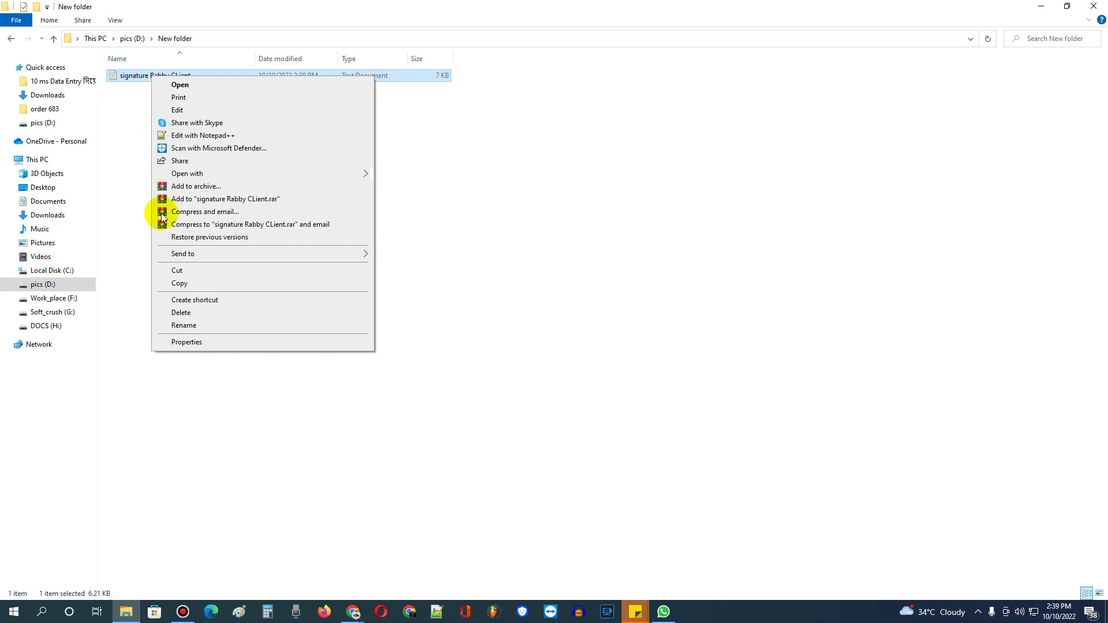
left_click(184, 325)
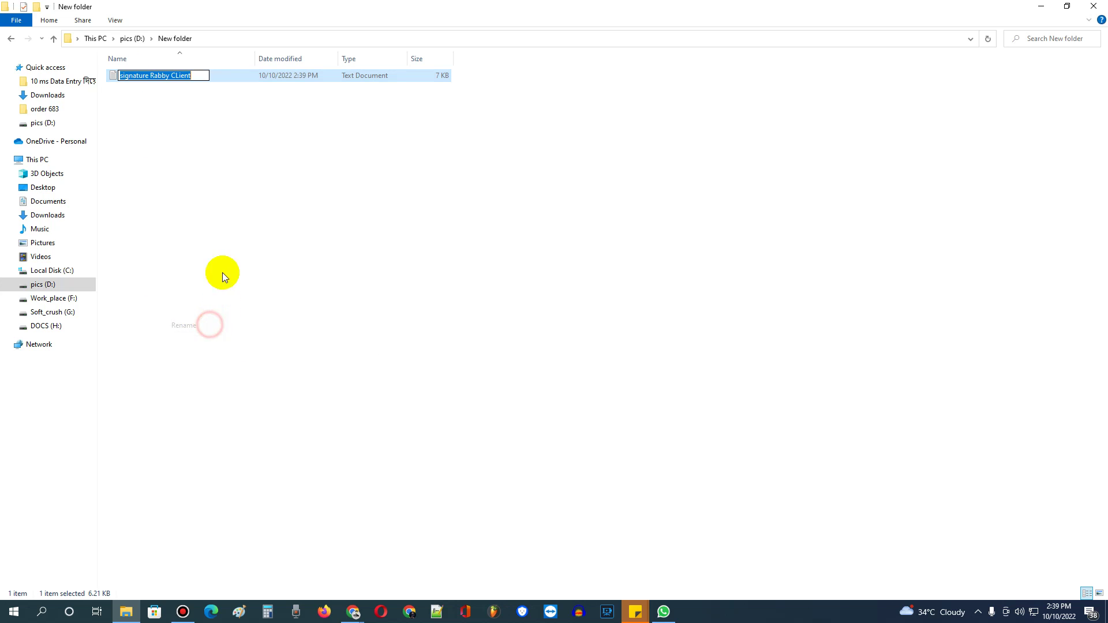
left_click(202, 76)
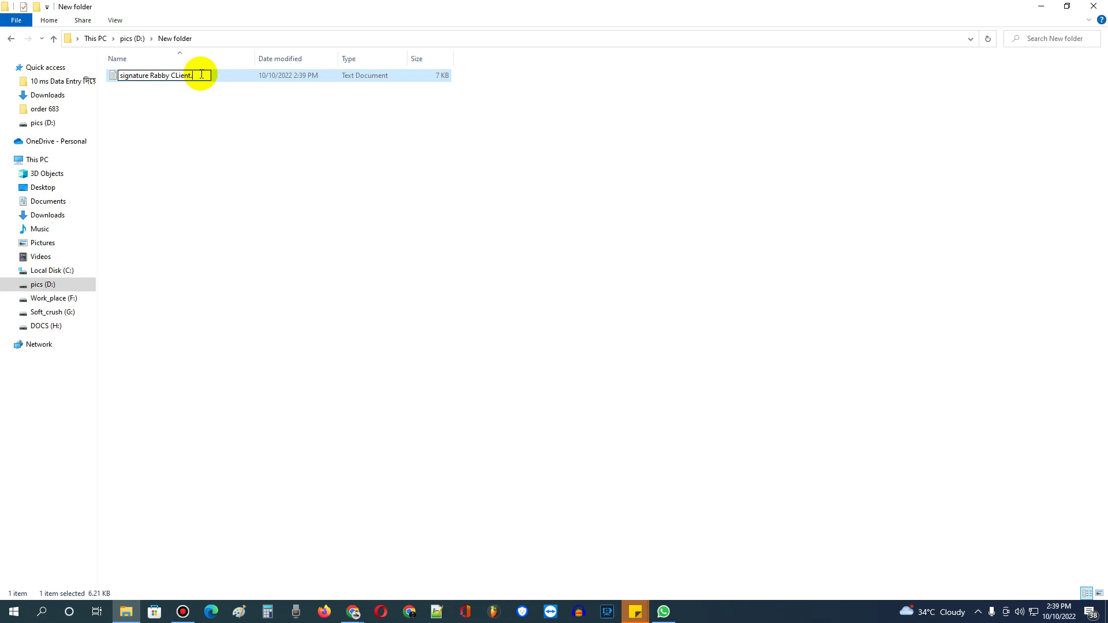
key("Return")
right_click(292, 118)
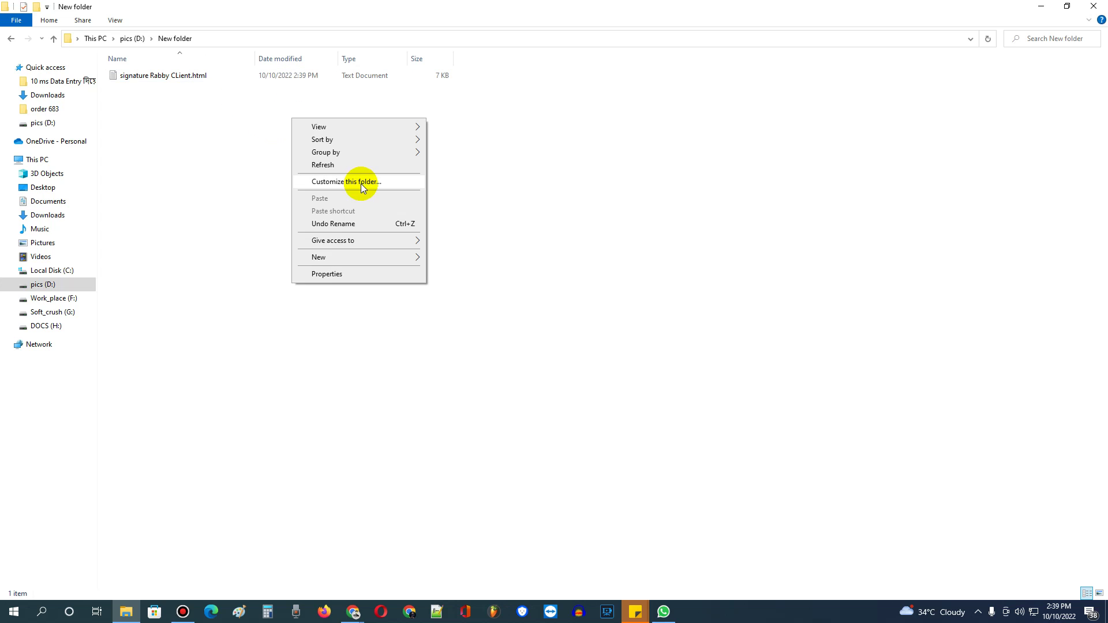
left_click(350, 165)
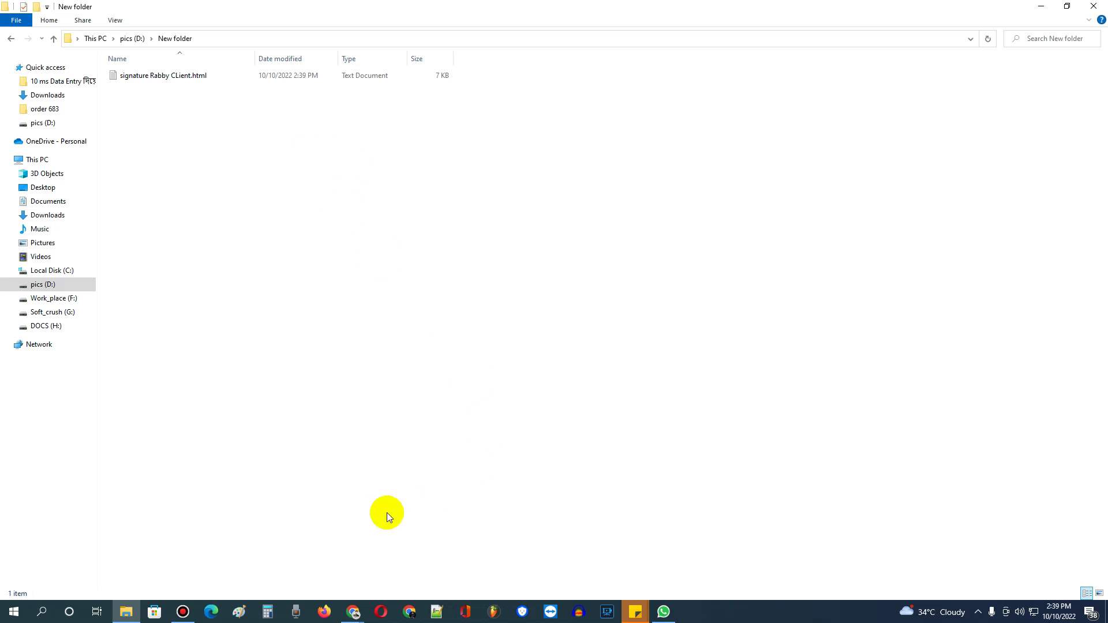
Check signature.HTML's properties, which still show Text Document (.txt) as the file type.
left_click(182, 612)
left_click(619, 566)
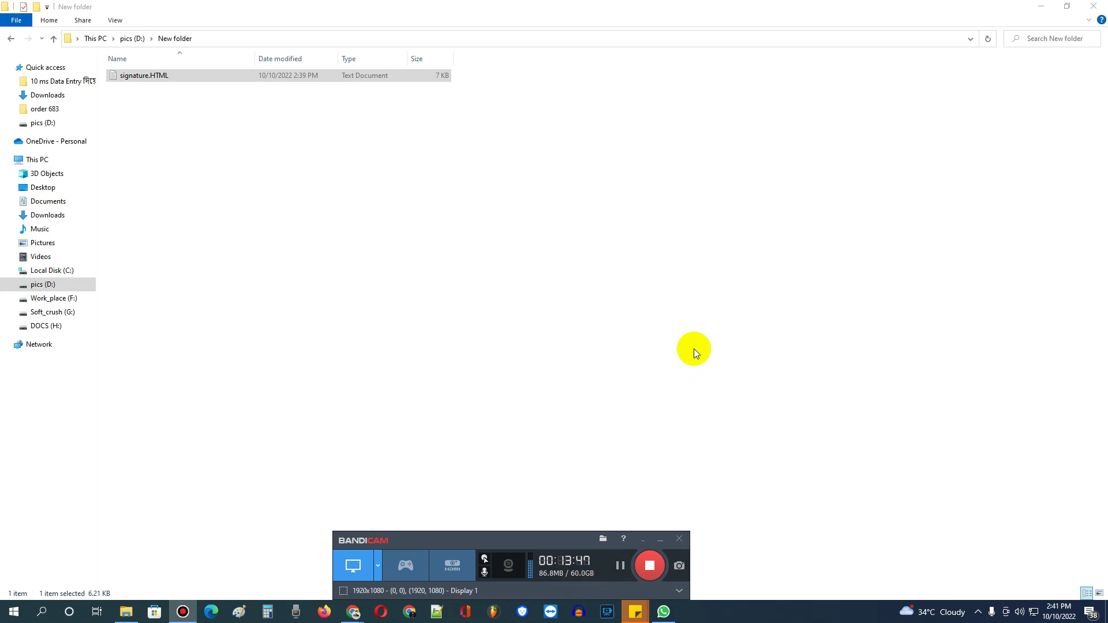
right_click(297, 79)
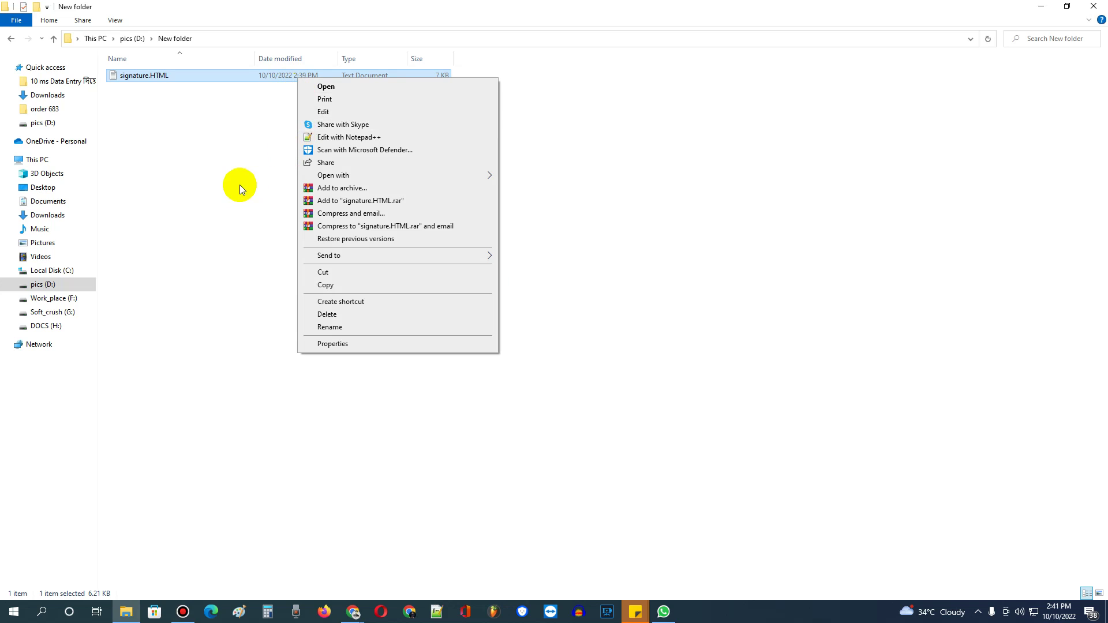
left_click(240, 185)
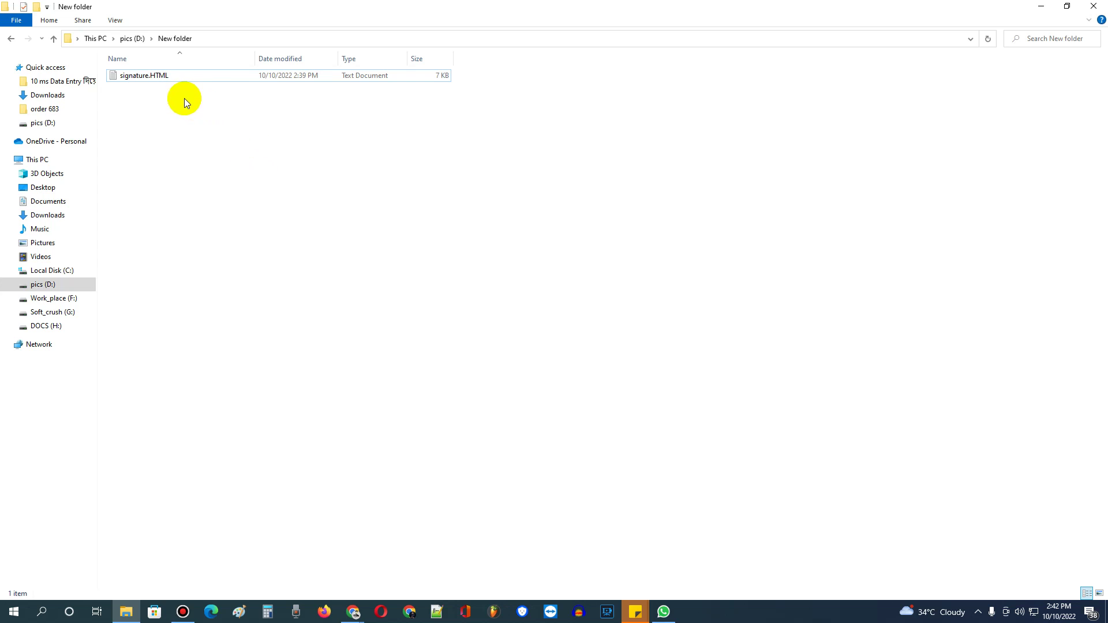
right_click(197, 84)
left_click(381, 76)
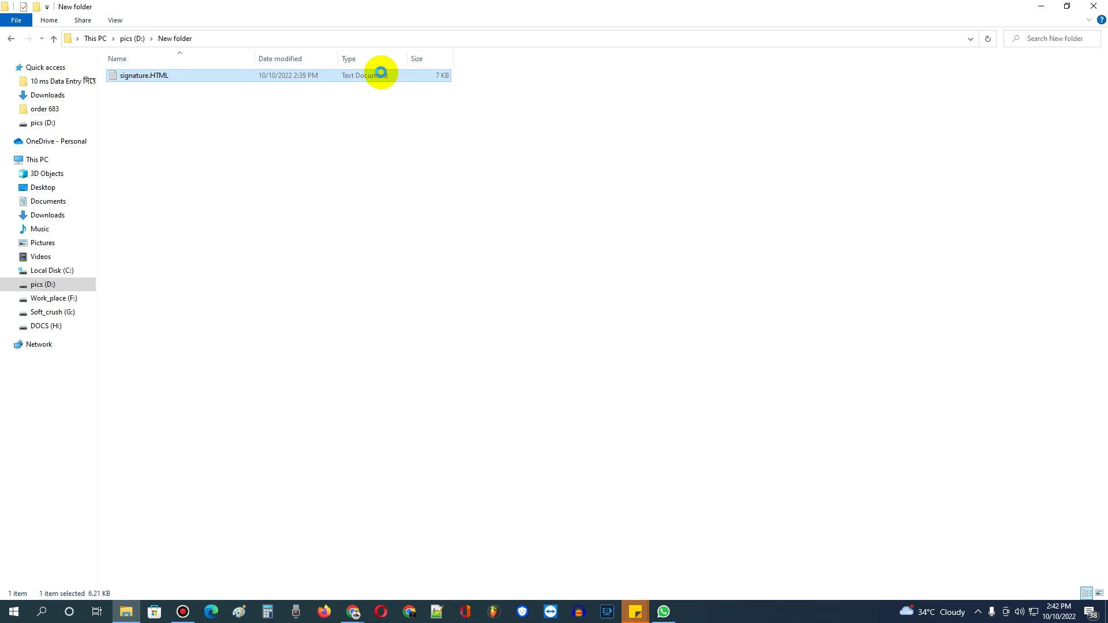
right_click(380, 72)
left_click(440, 338)
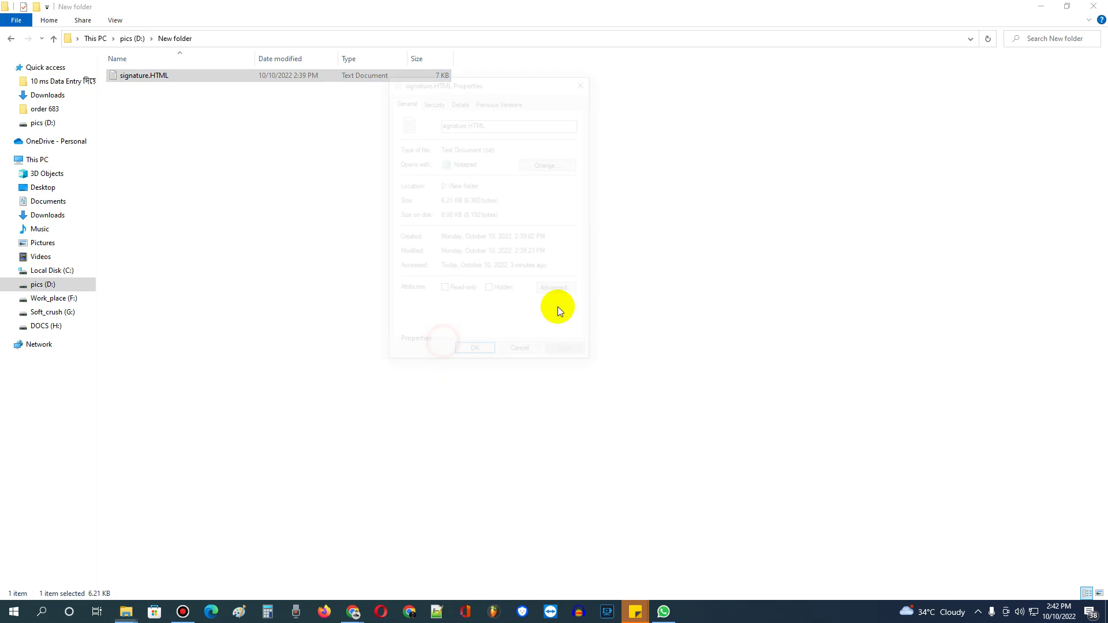
double_click(488, 148)
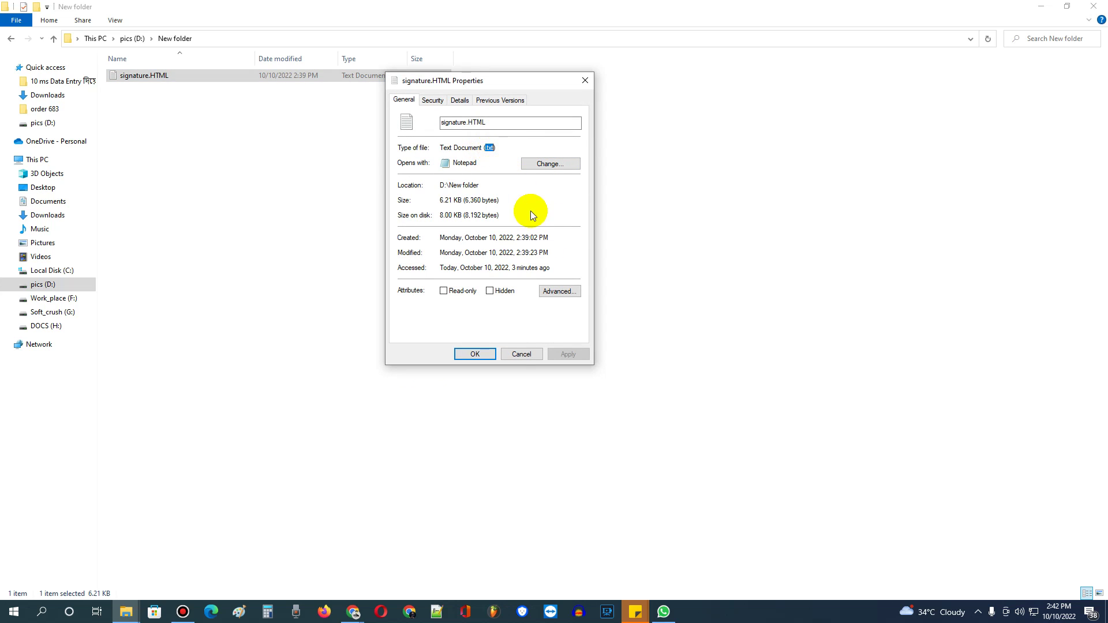
left_click(520, 355)
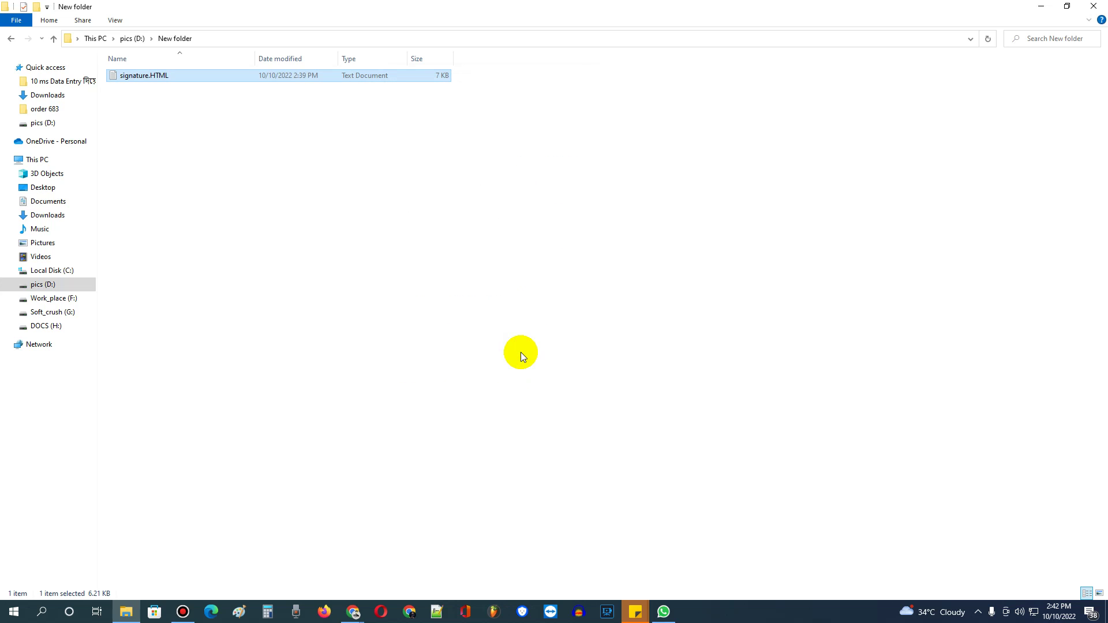
left_click(352, 611)
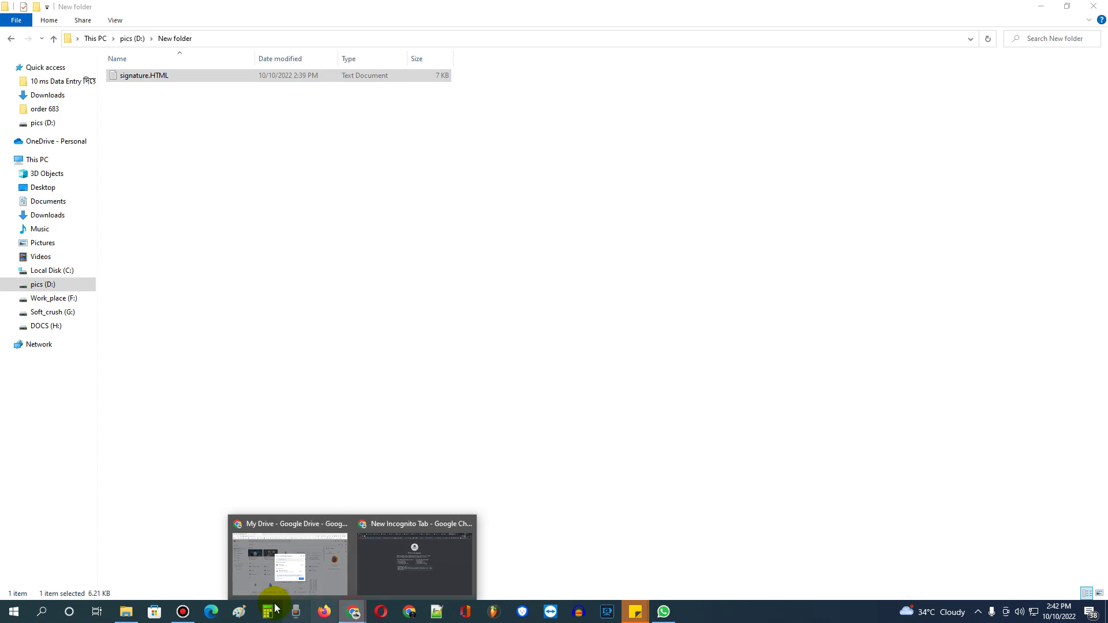
Search Google for 'txt to html converter online' and open the Convertio TXT to HTML result.
left_click(383, 575)
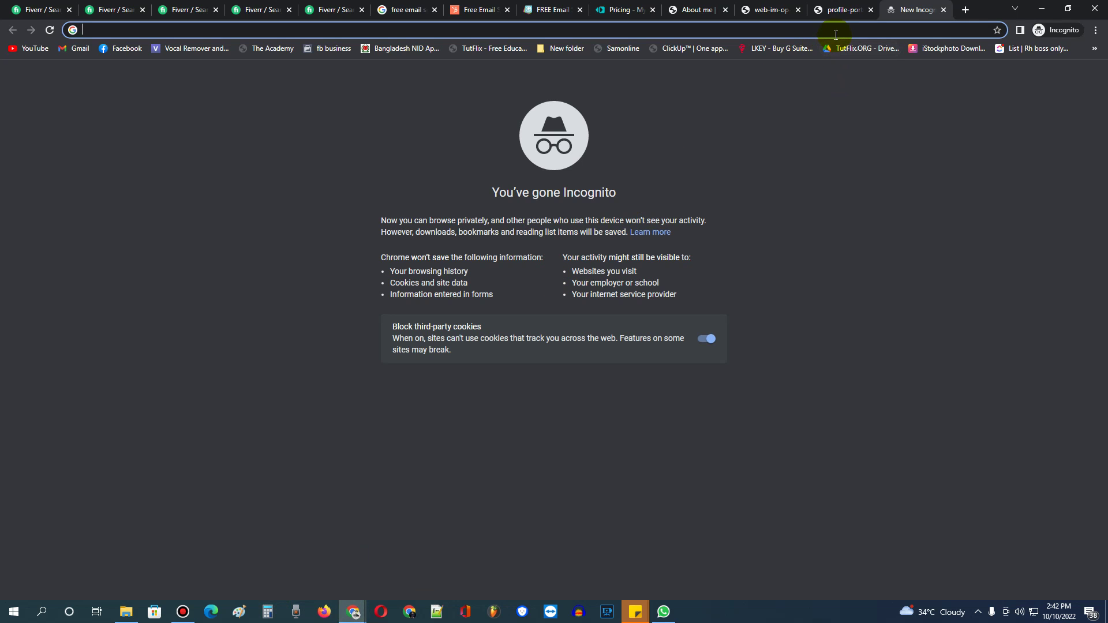
type("txt")
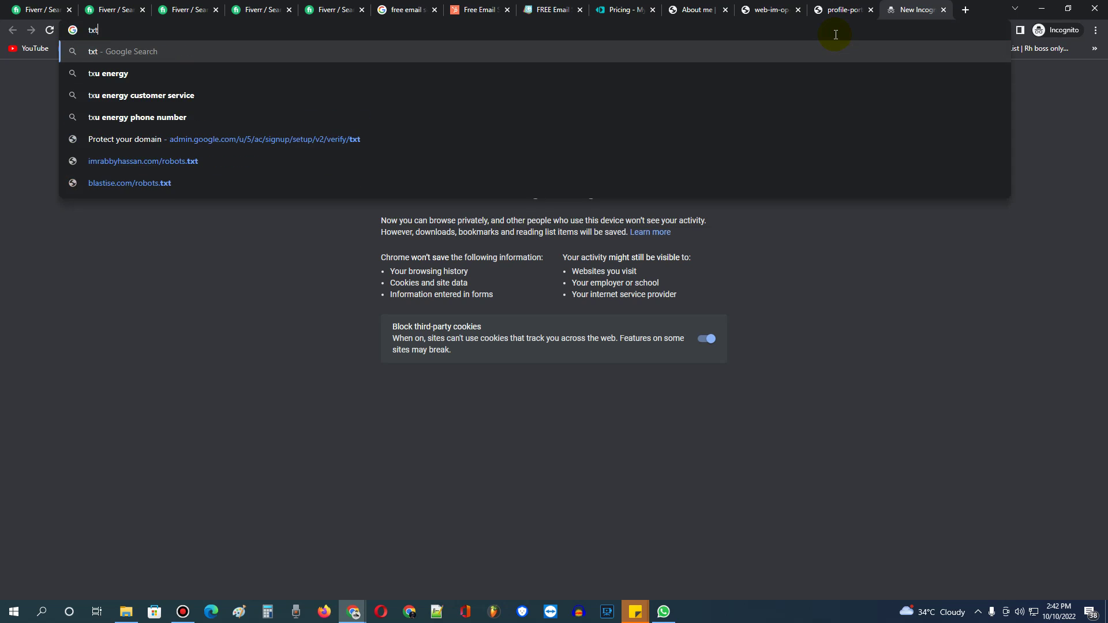
type(" to h")
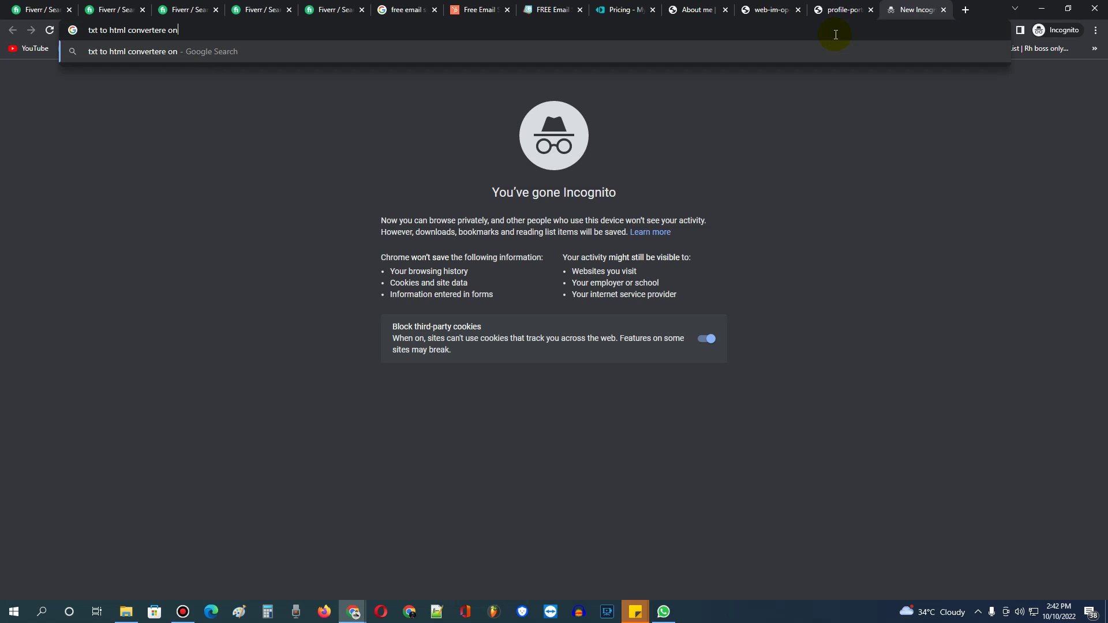
type("tml converter online")
key("Return")
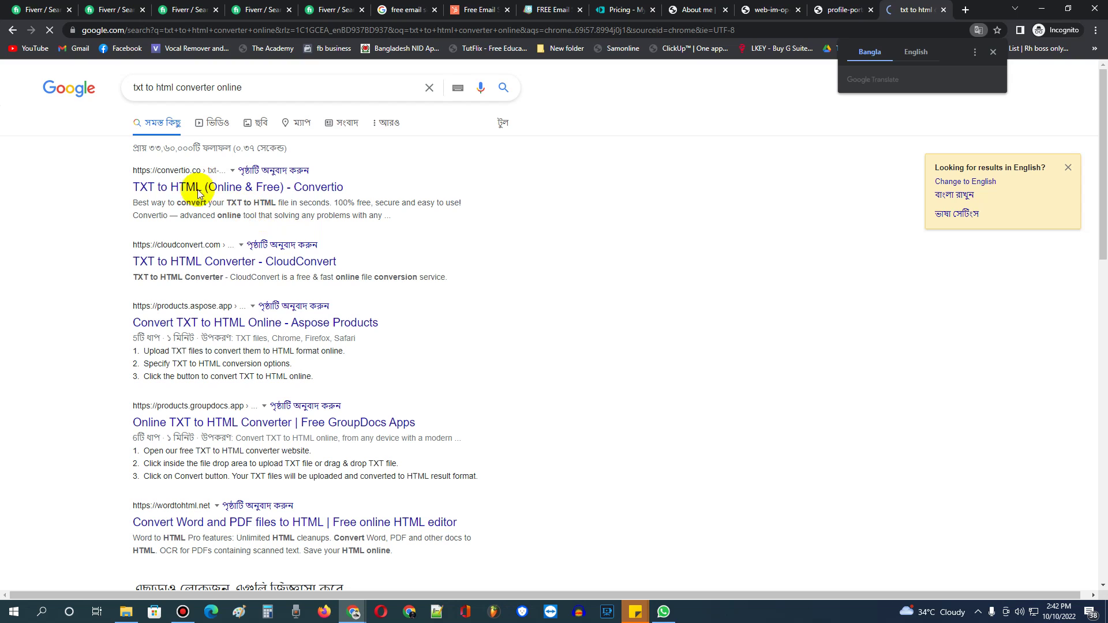
left_click(164, 185)
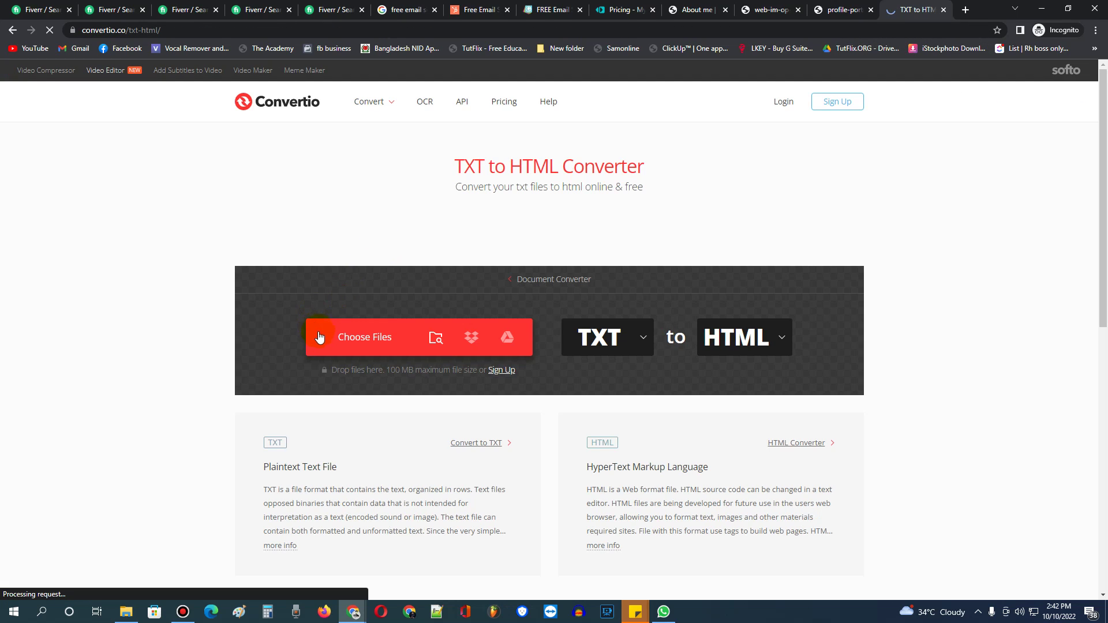
Convert signature.HTML to signature.HTML.html in Convertio, download it, and open it in Chrome.
left_click(319, 337)
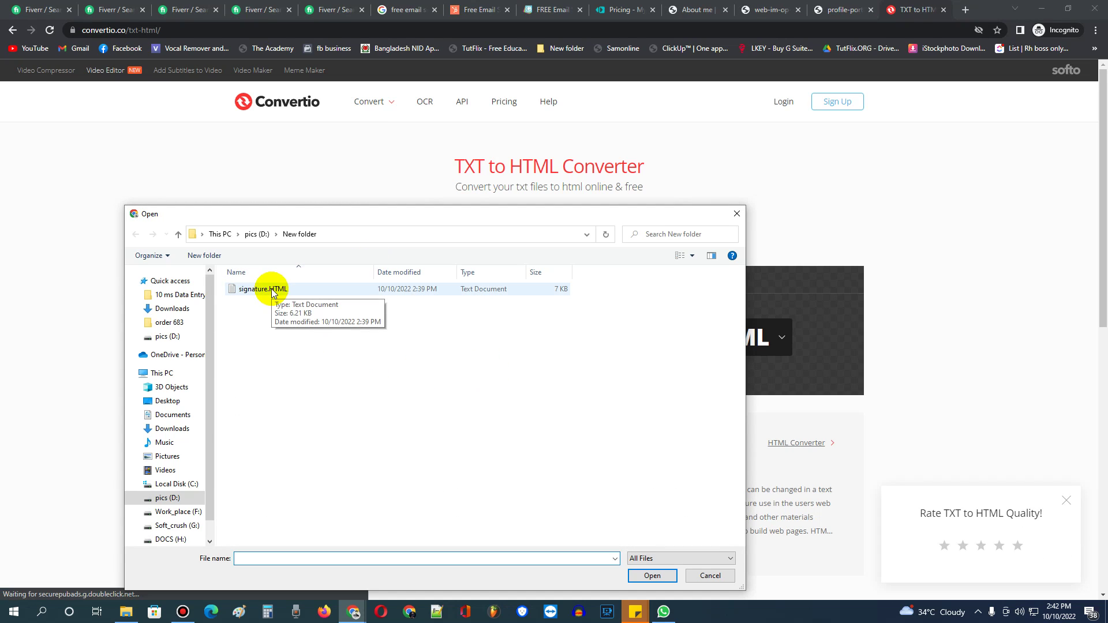
double_click(272, 290)
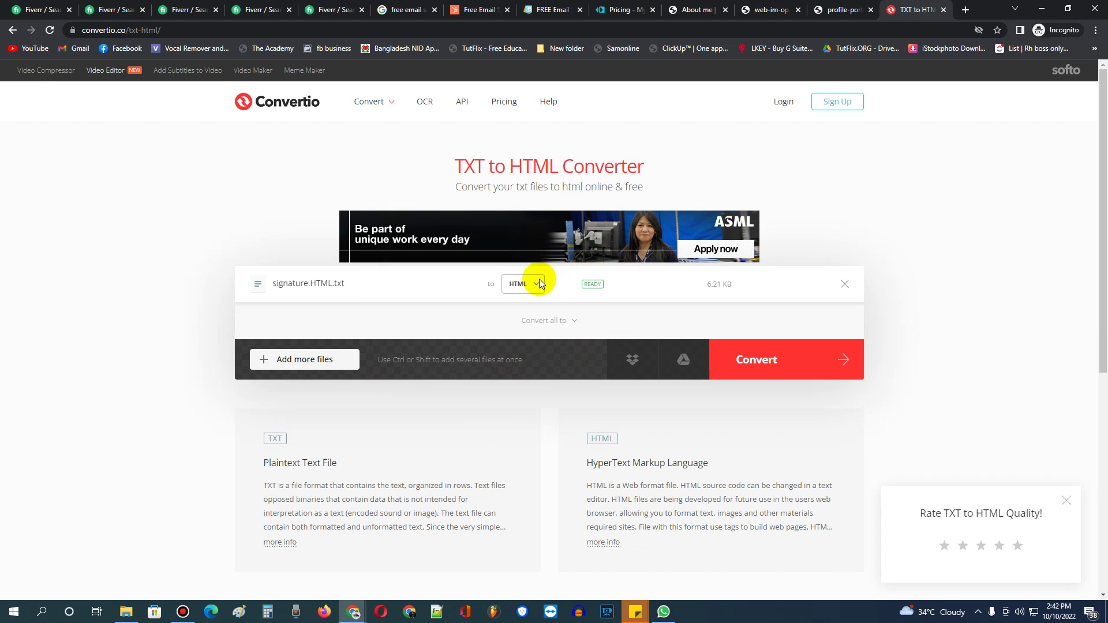
left_click(767, 361)
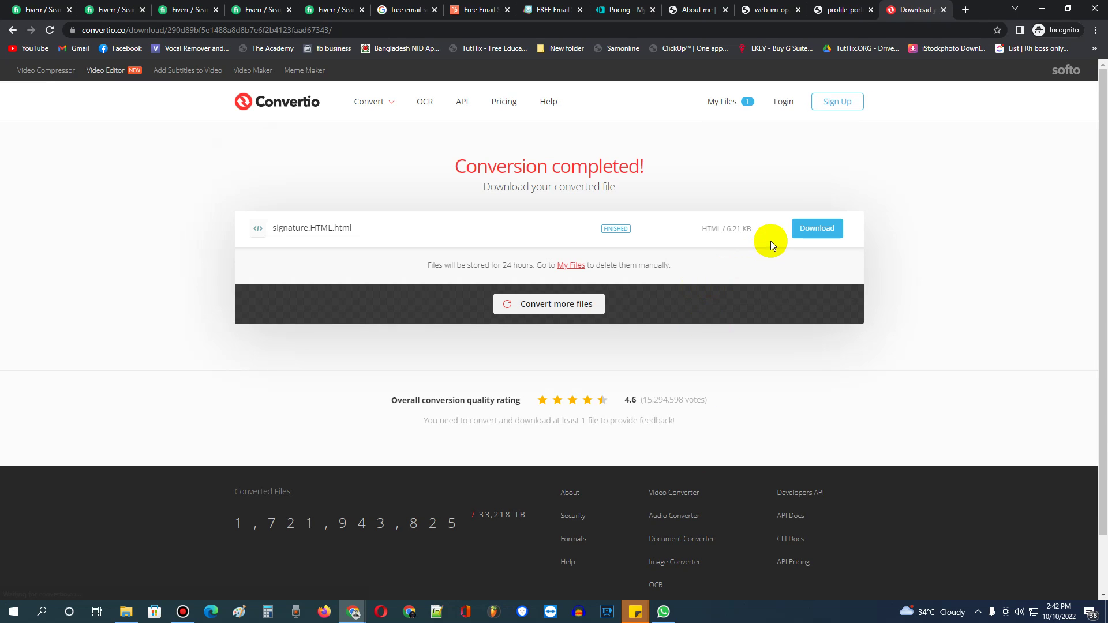
left_click(817, 231)
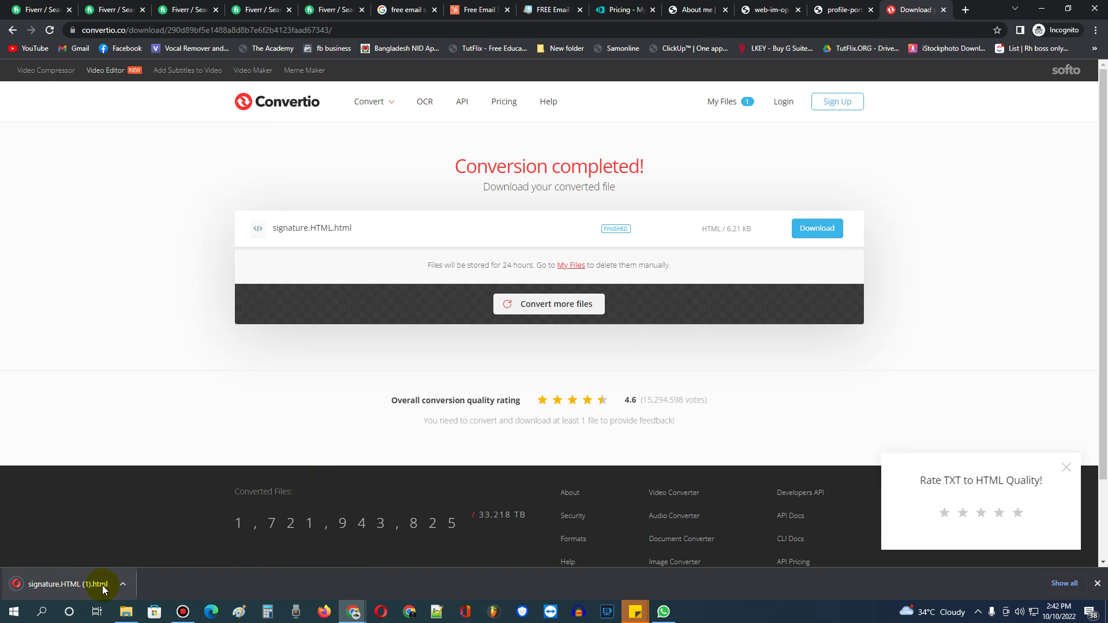
left_click(127, 584)
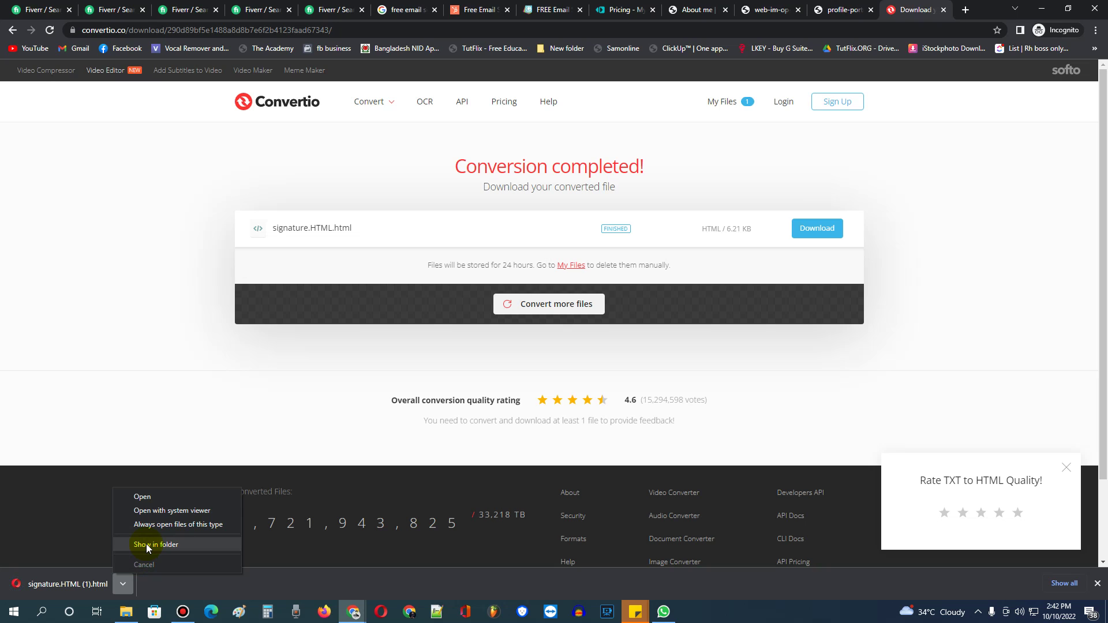
left_click(49, 584)
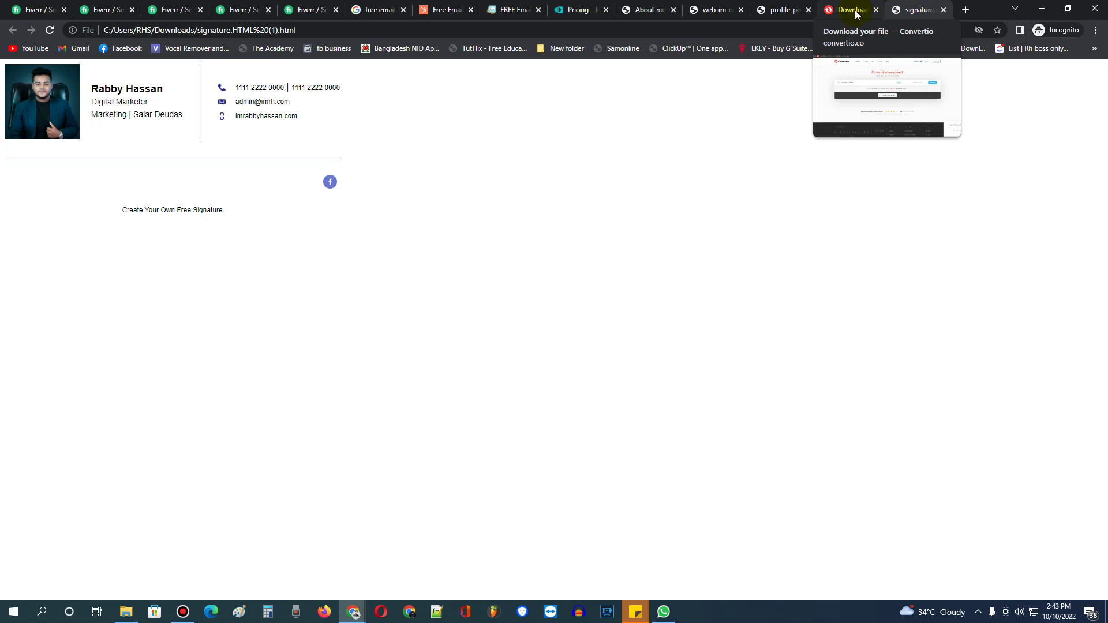
Copy the finished HubSpot signature to the clipboard from the generator tab.
left_click(446, 10)
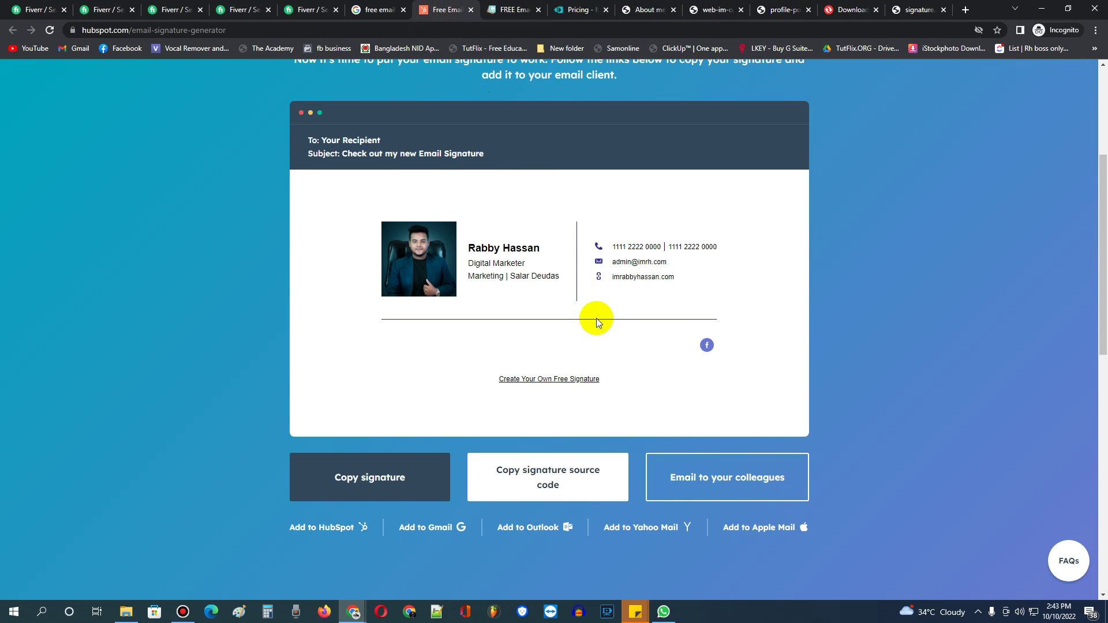
left_click(370, 479)
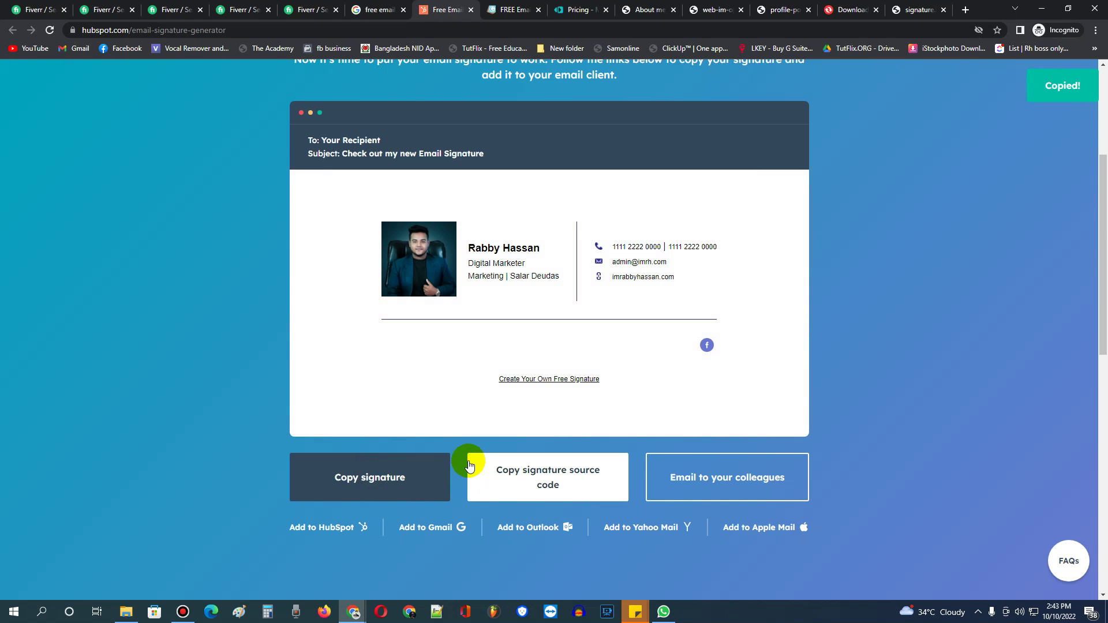
left_click(383, 477)
left_click(870, 221)
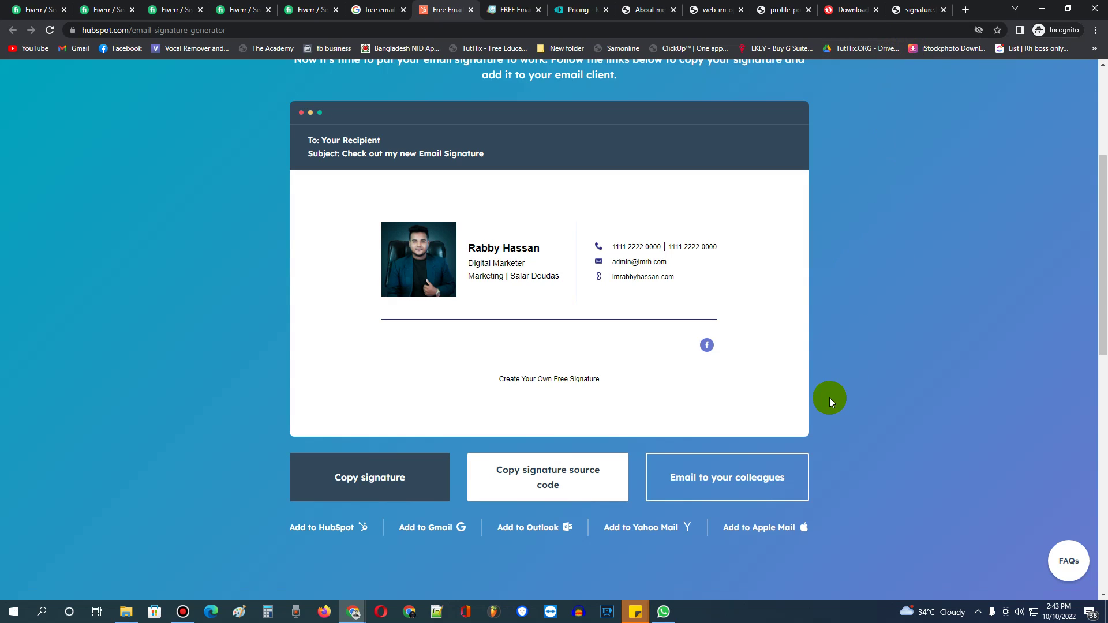
left_click(353, 611)
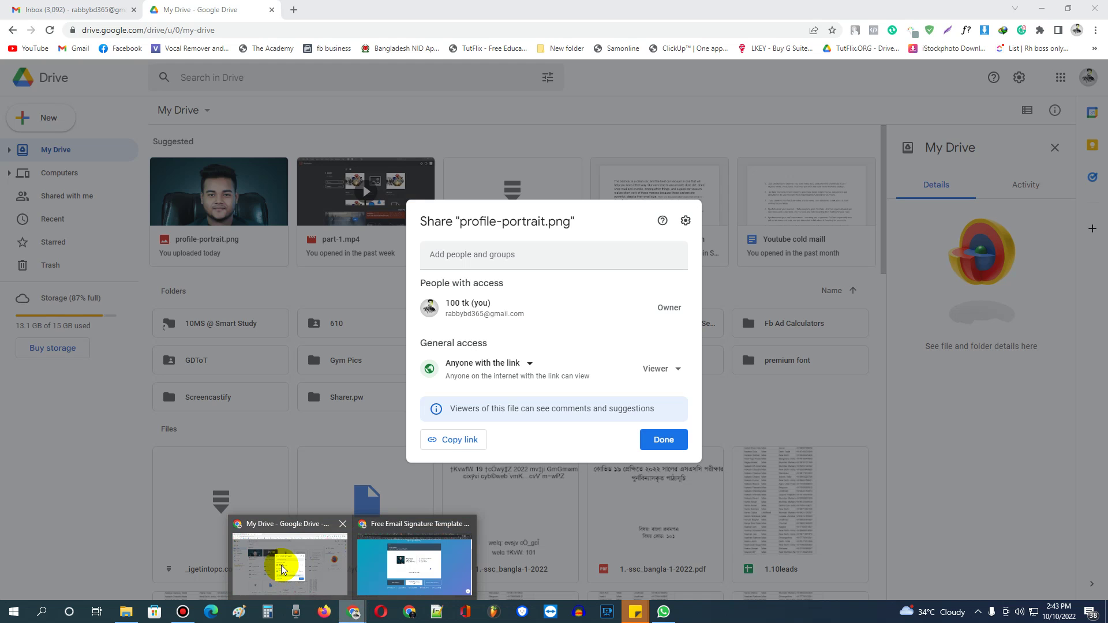
Close the Gmail draft and go to the General settings' Signature section.
left_click(282, 569)
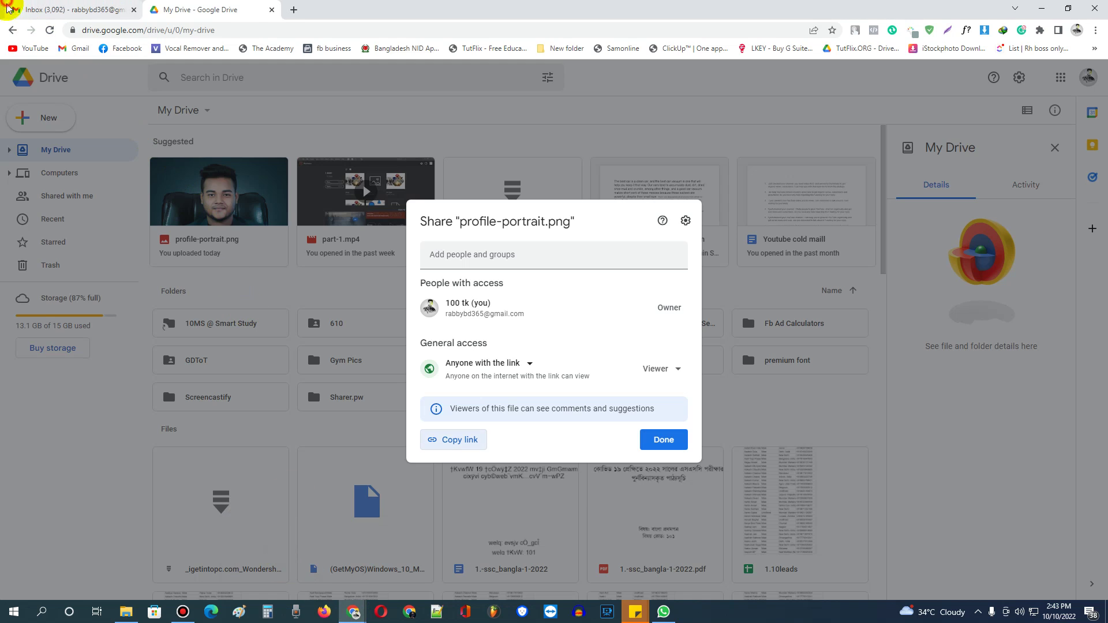
left_click(69, 9)
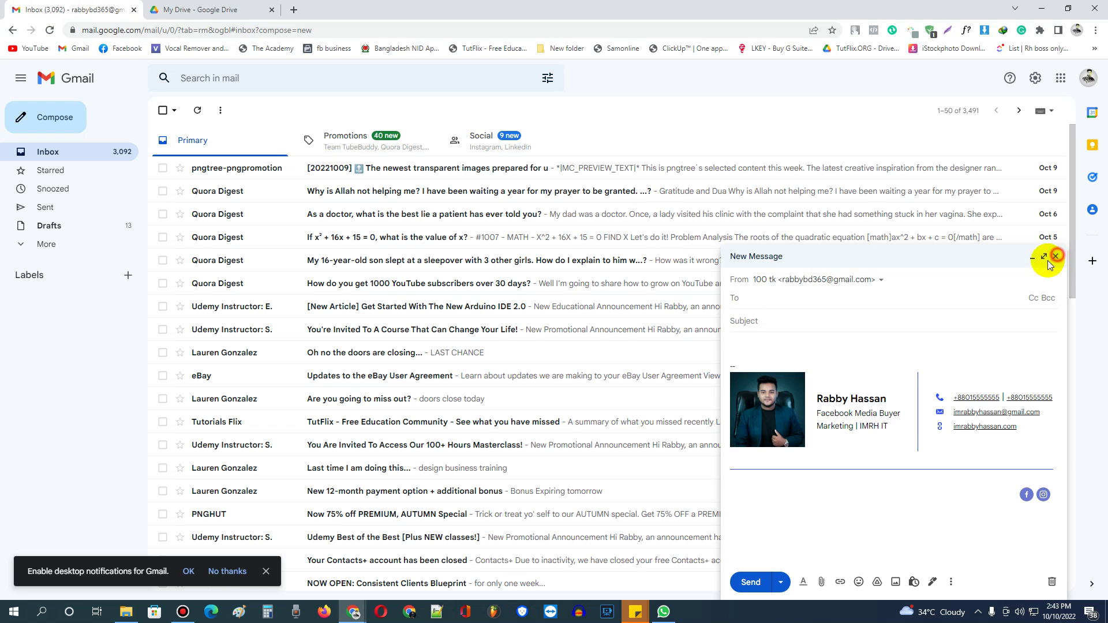
left_click(40, 243)
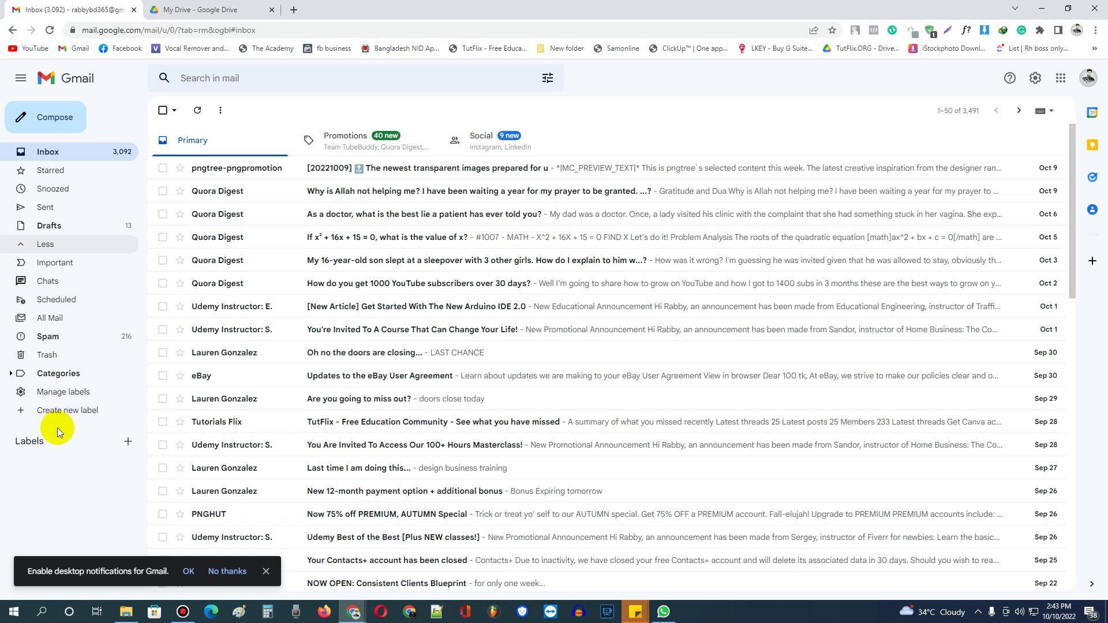
left_click(58, 397)
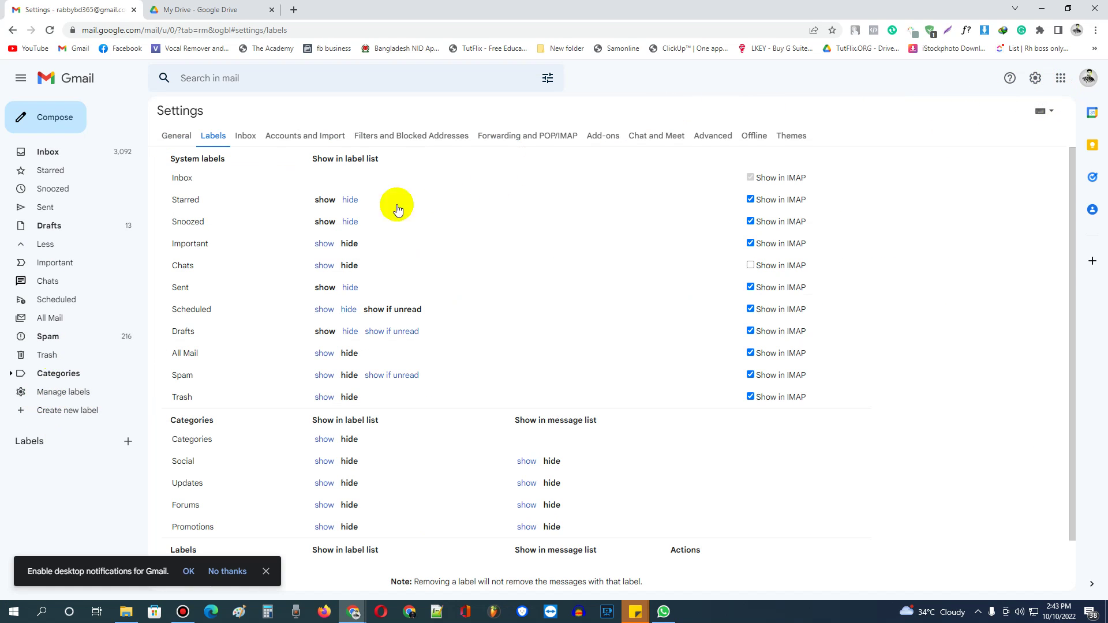
left_click(178, 142)
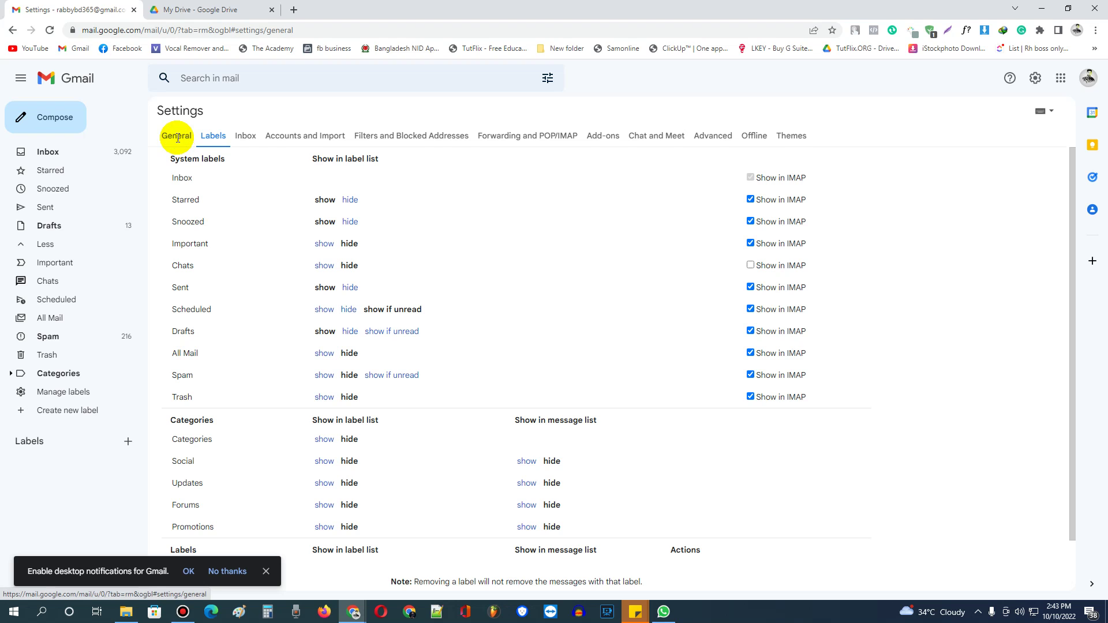
scroll(584, 252, "down", 10)
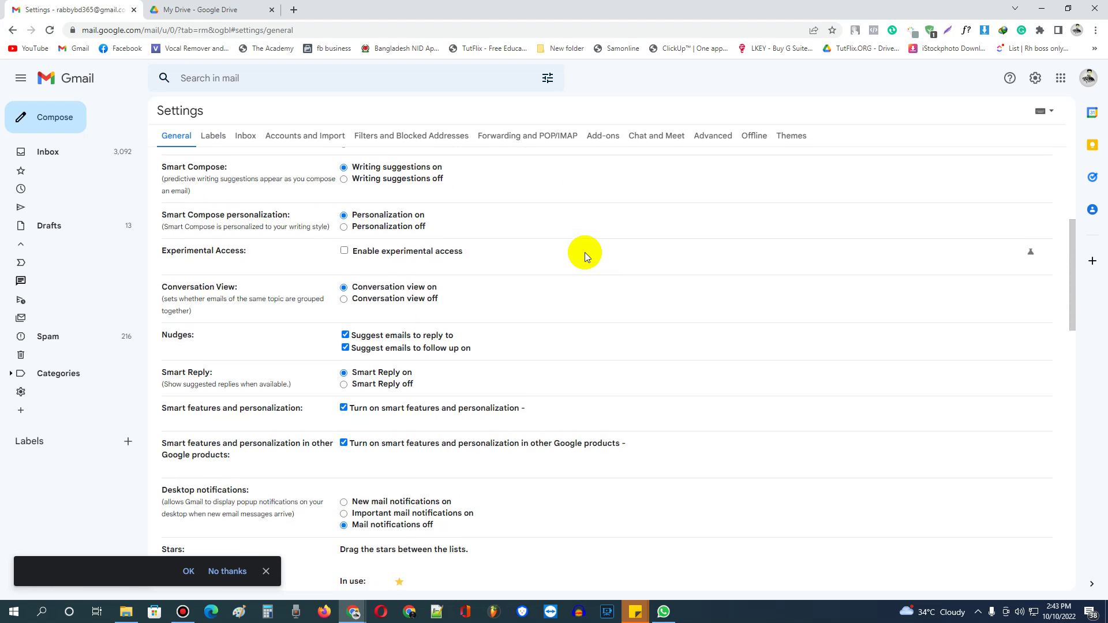
scroll(584, 252, "down", 8)
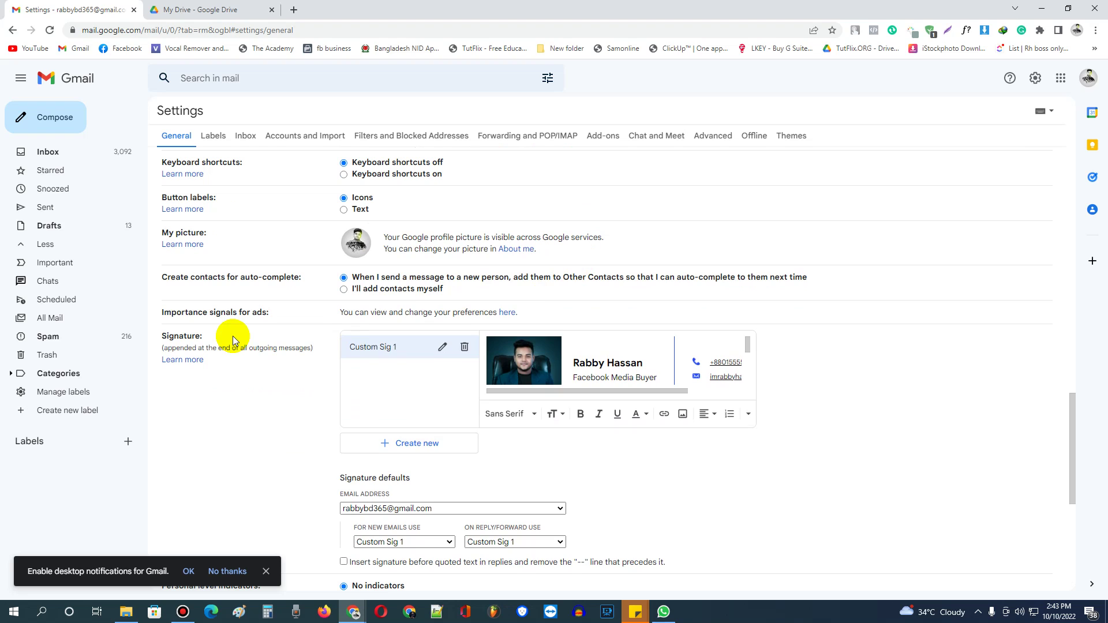
Delete the Custom Sig 1 signature and confirm the deletion.
left_click(464, 346)
left_click(641, 349)
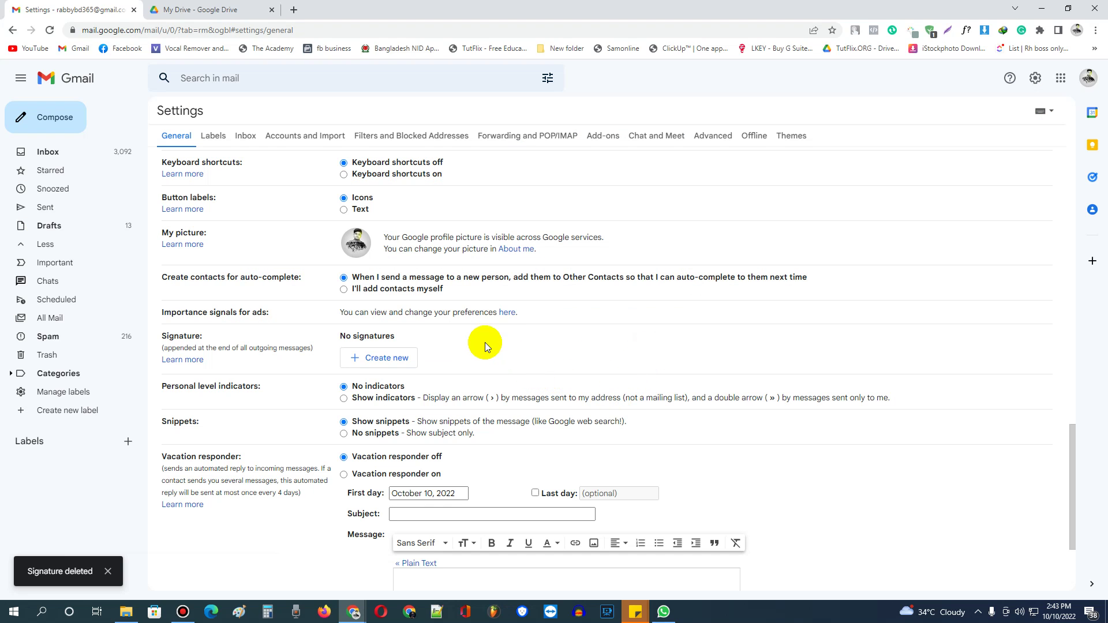
scroll(528, 341, "down", 2)
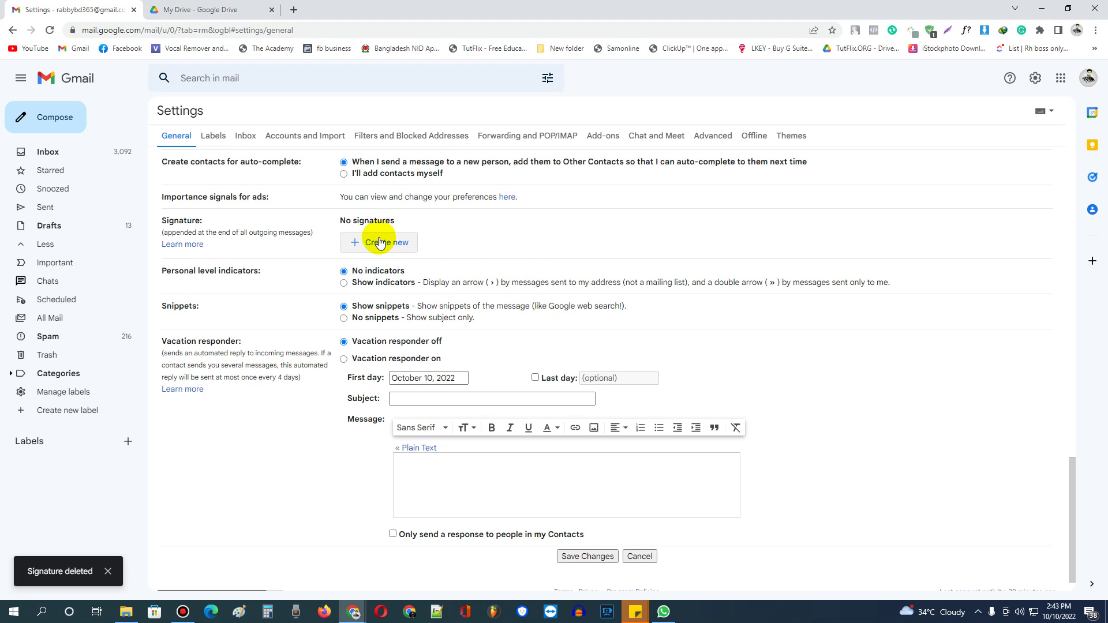
Create a new Gmail signature named Signature 1.
left_click(379, 242)
left_click(519, 324)
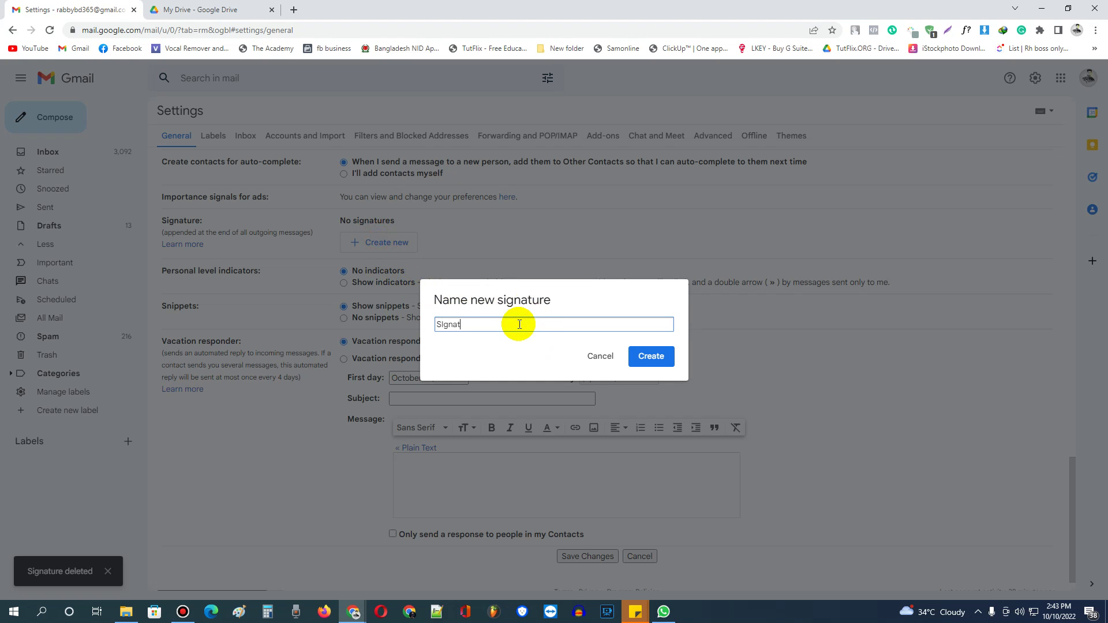
left_click(640, 356)
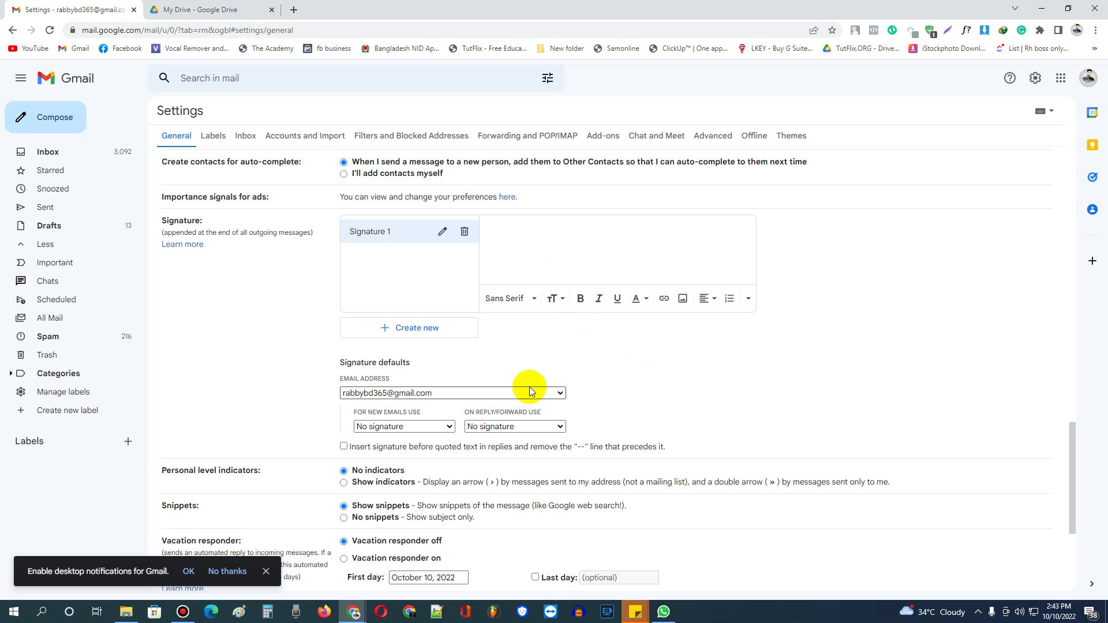
Paste the HubSpot signature into the editor and select its 'Create Your Own Free Signature' link.
left_click(508, 235)
key("ctrl+v")
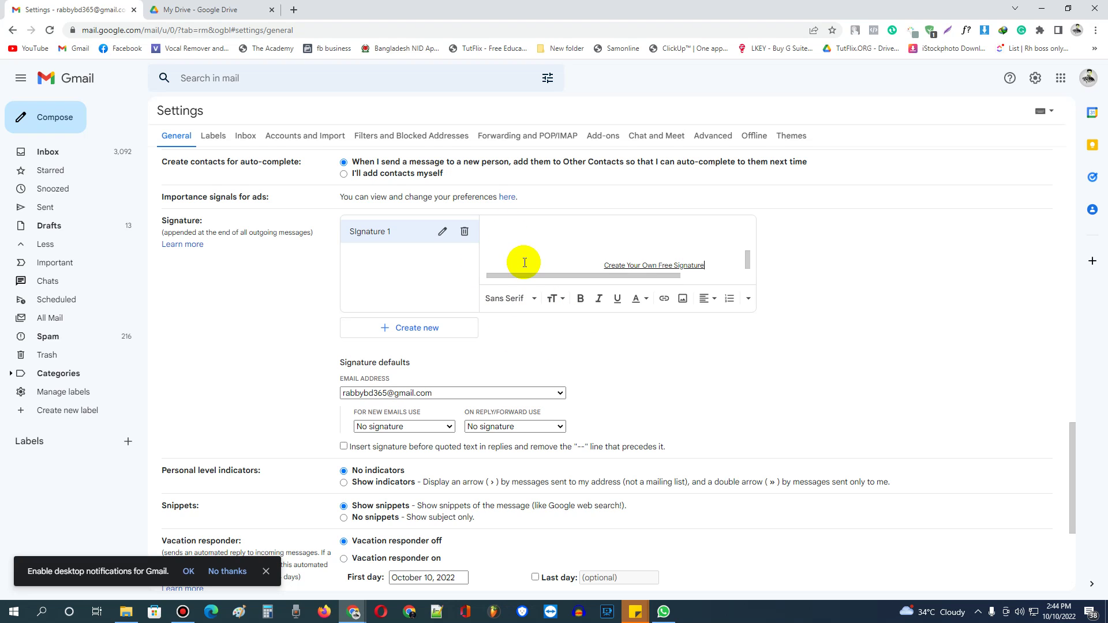
scroll(673, 358, "up", 3)
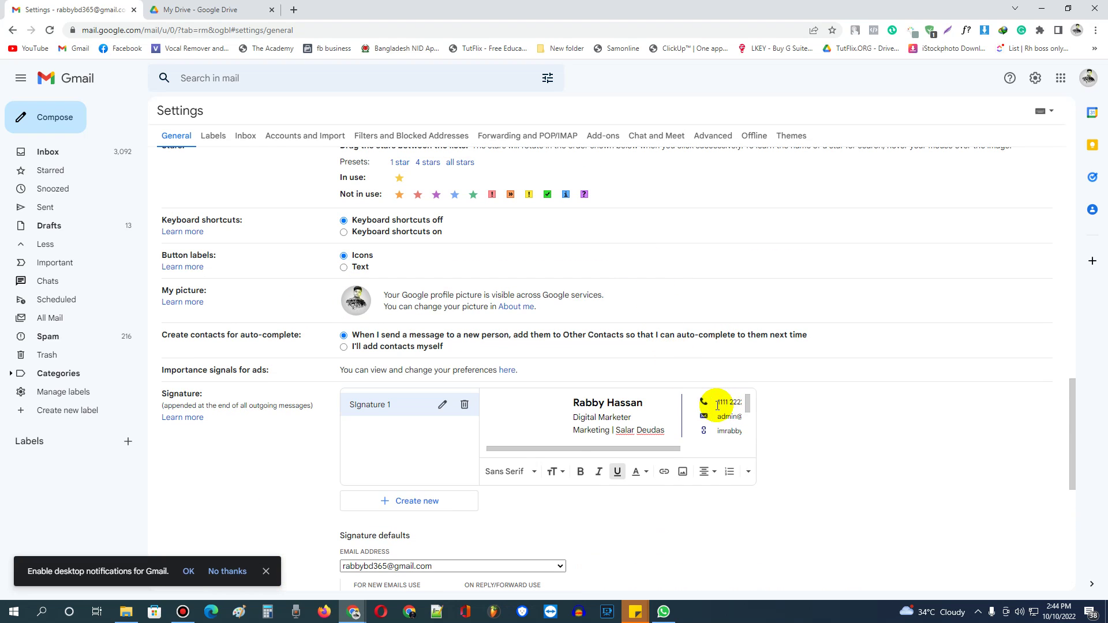
scroll(715, 411, "down", 2)
scroll(713, 414, "down", 2)
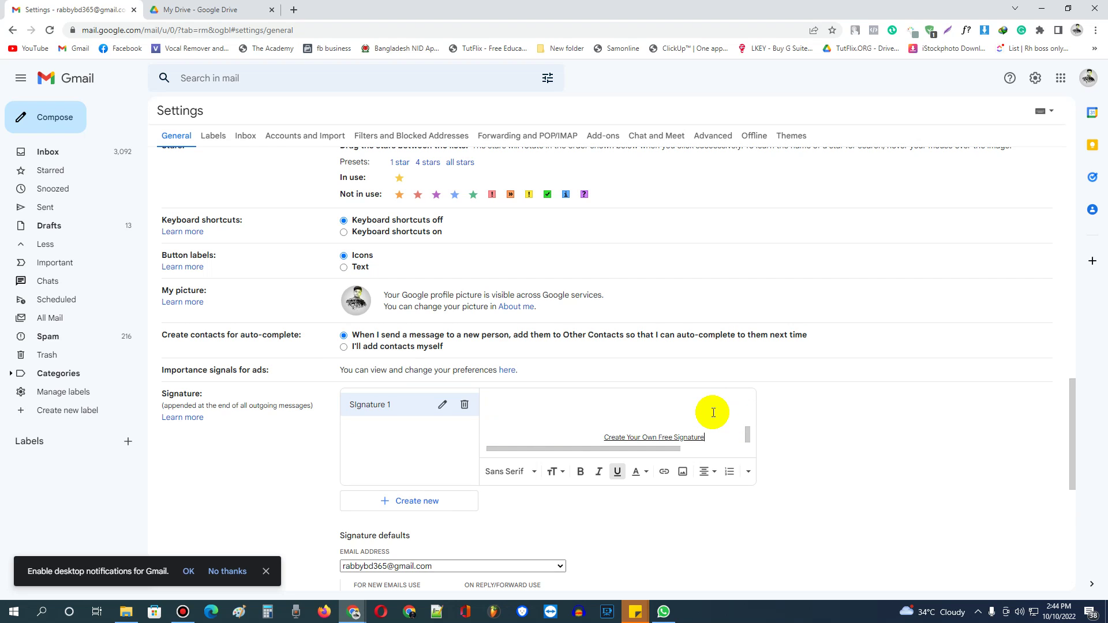
mouse_move(714, 437)
left_mouse_down()
mouse_move(594, 425)
mouse_move(608, 428)
left_mouse_up()
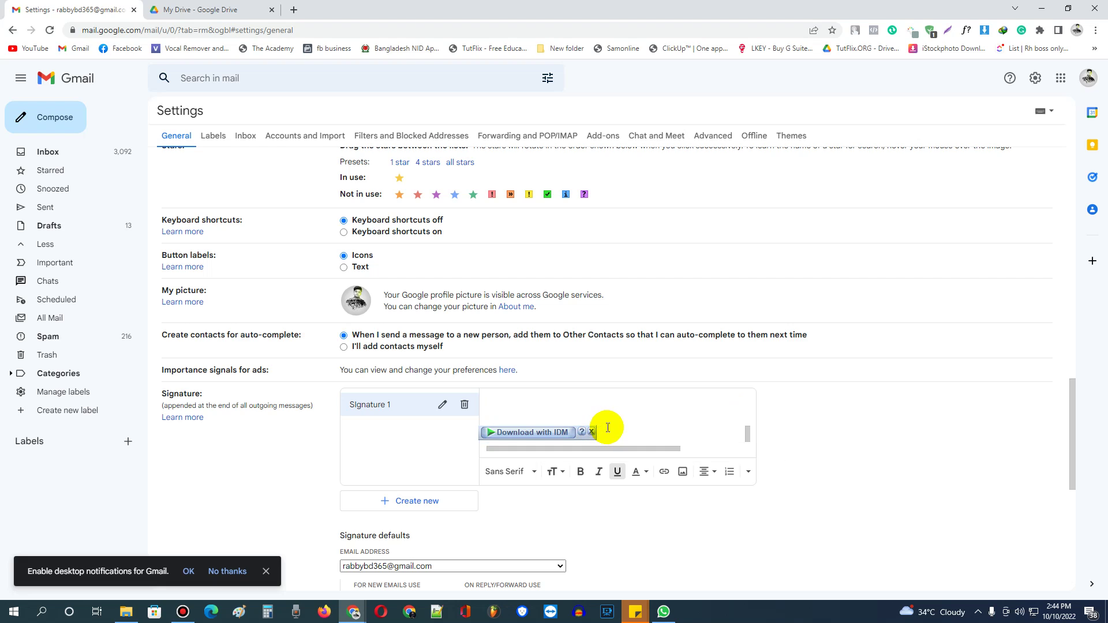
scroll(705, 430, "up", 2)
scroll(713, 435, "down", 1)
scroll(713, 434, "down", 2)
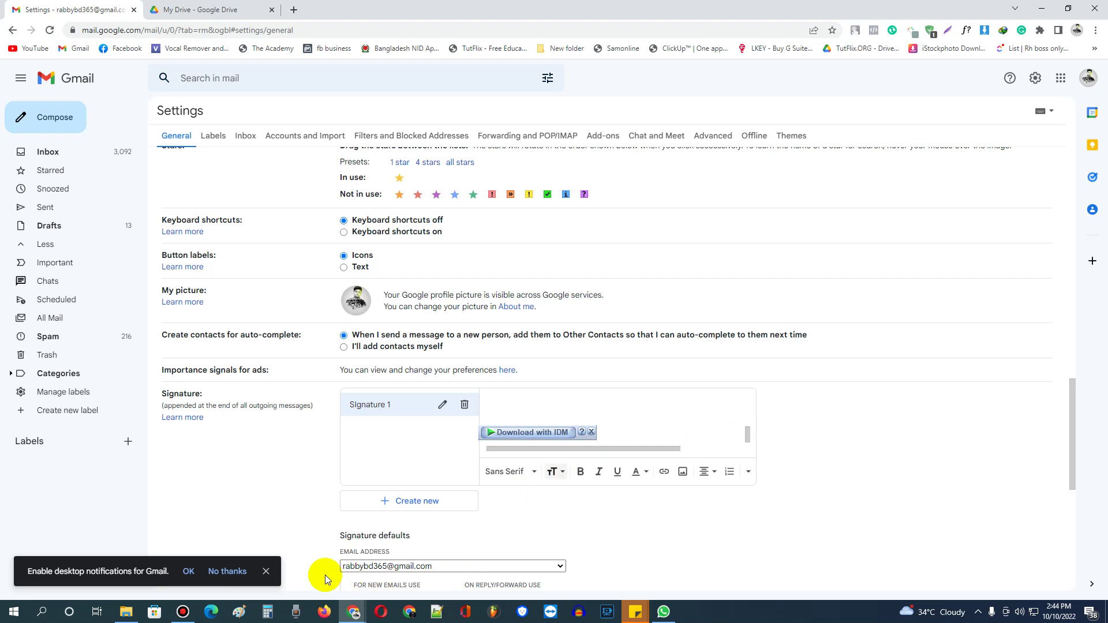
left_click(182, 611)
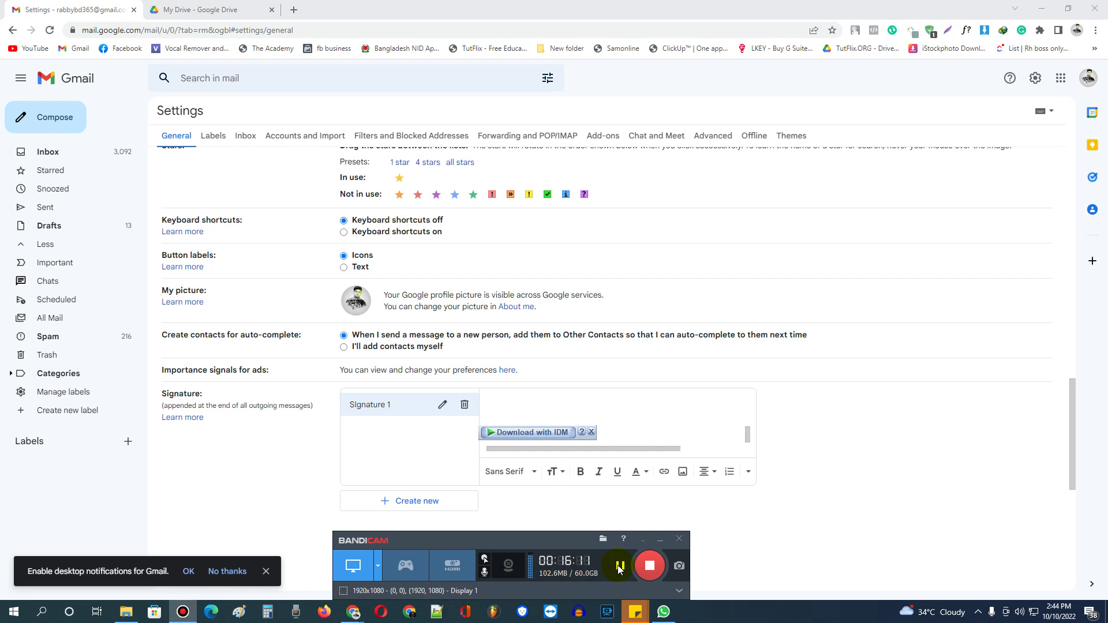
Set 'For new emails use' and 'On reply/forward use' to Signature 1, then save changes.
scroll(850, 415, "down", 6)
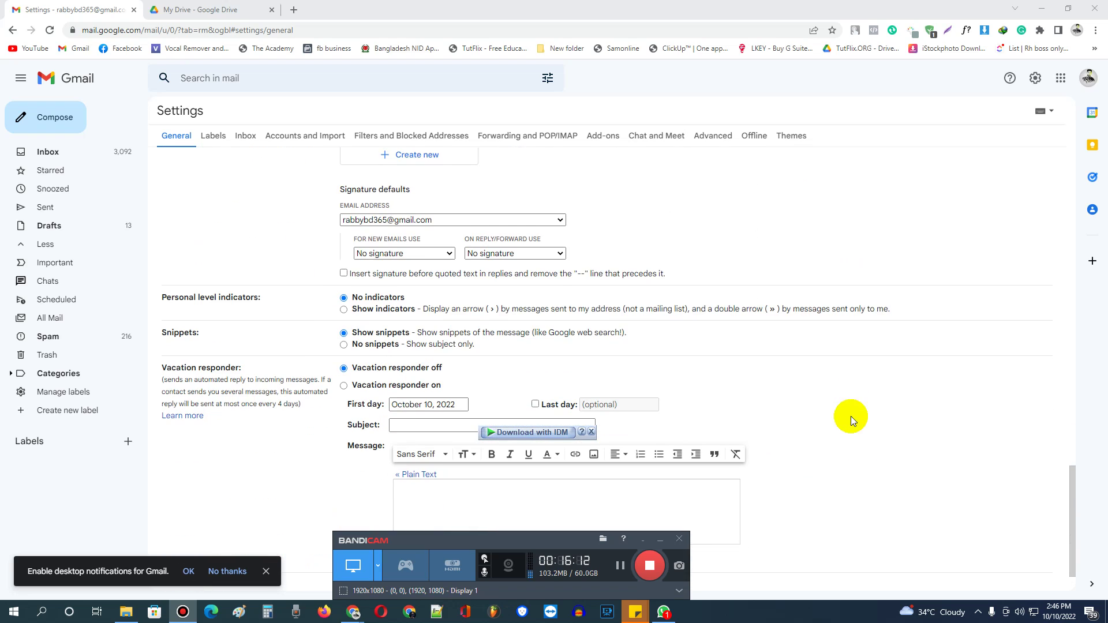
left_click(390, 254)
left_click(394, 277)
scroll(415, 254, "up", 4)
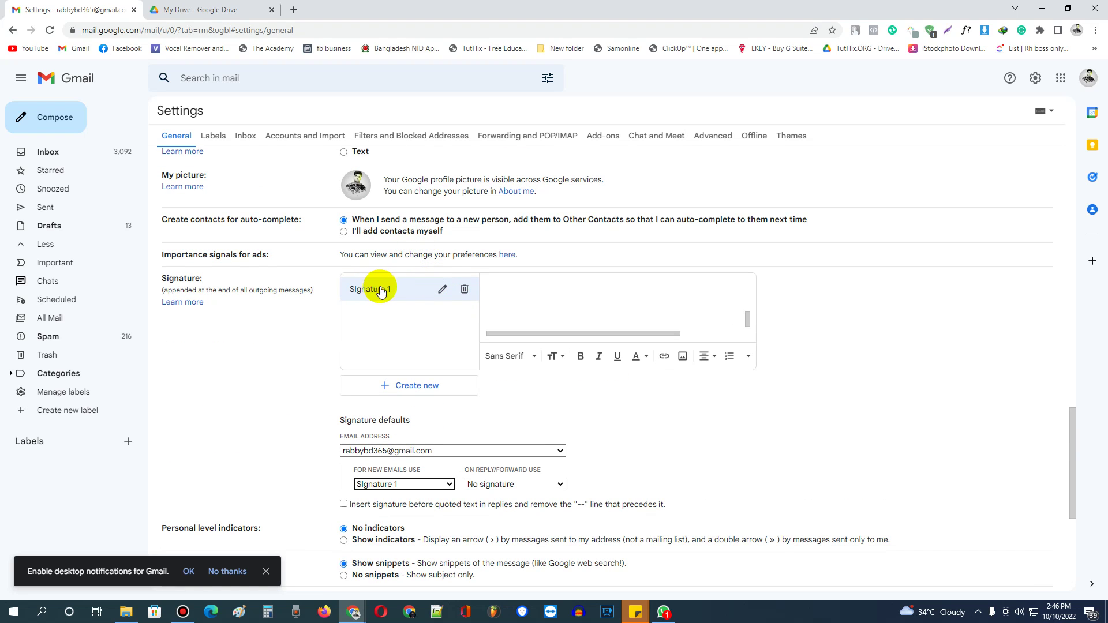
scroll(500, 458, "down", 1)
left_click(508, 430)
left_click(511, 449)
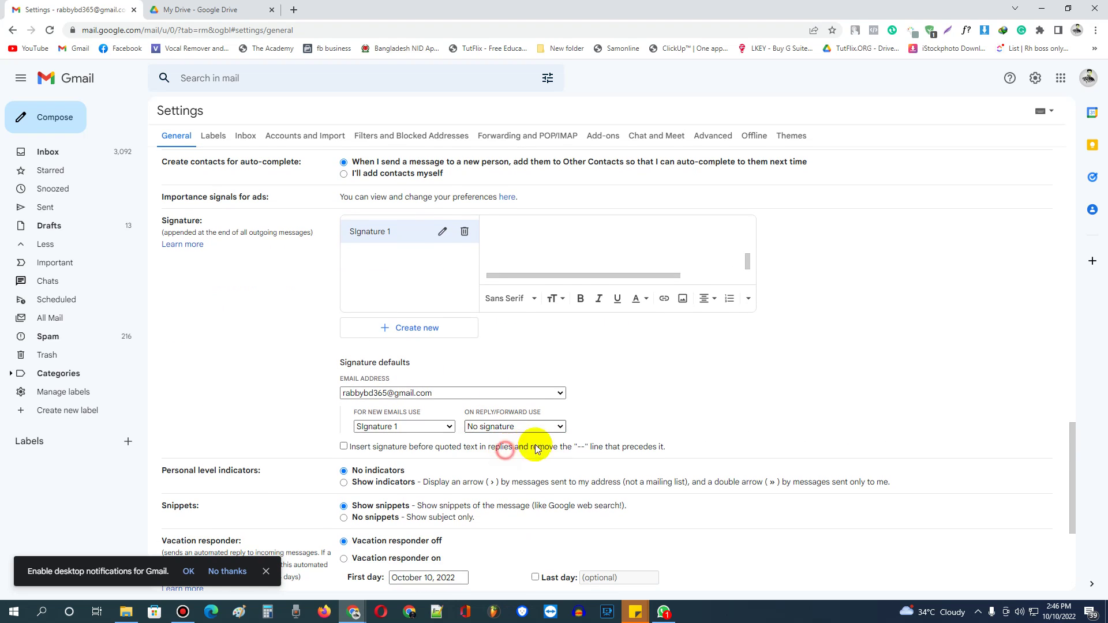
scroll(635, 458, "down", 4)
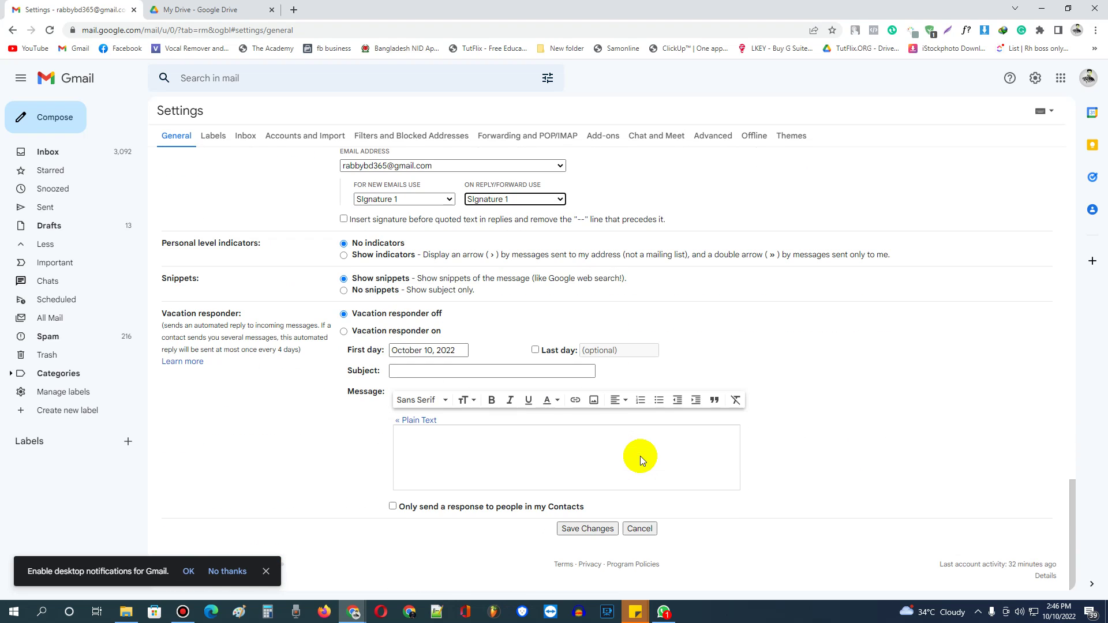
left_click(591, 528)
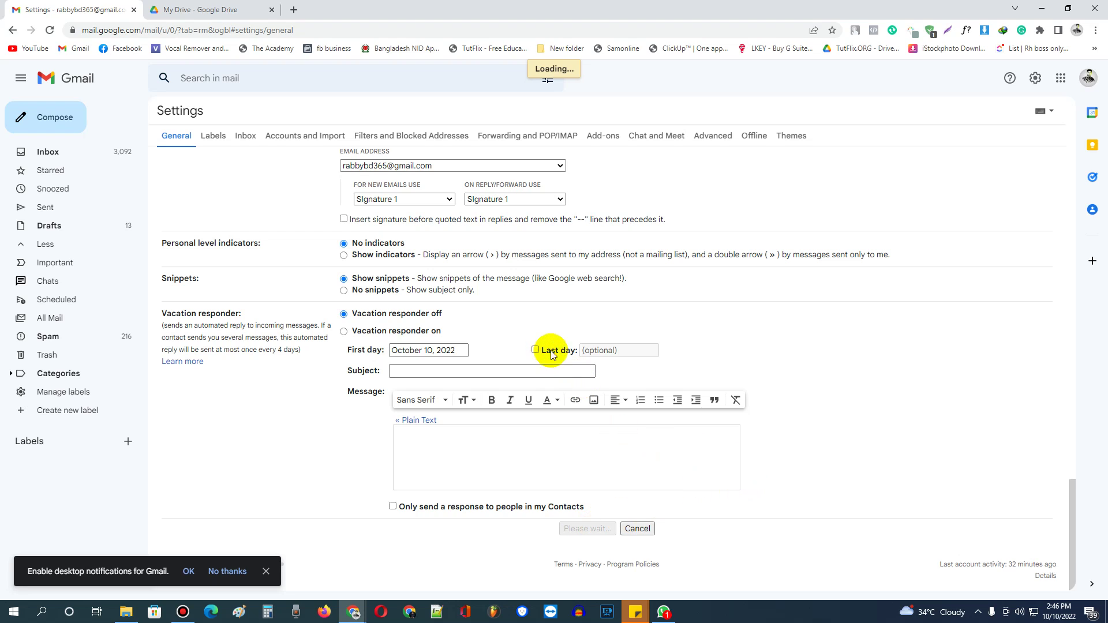
Compose a new Gmail message to confirm the signature appears, then return to HubSpot's signature page.
left_click(55, 122)
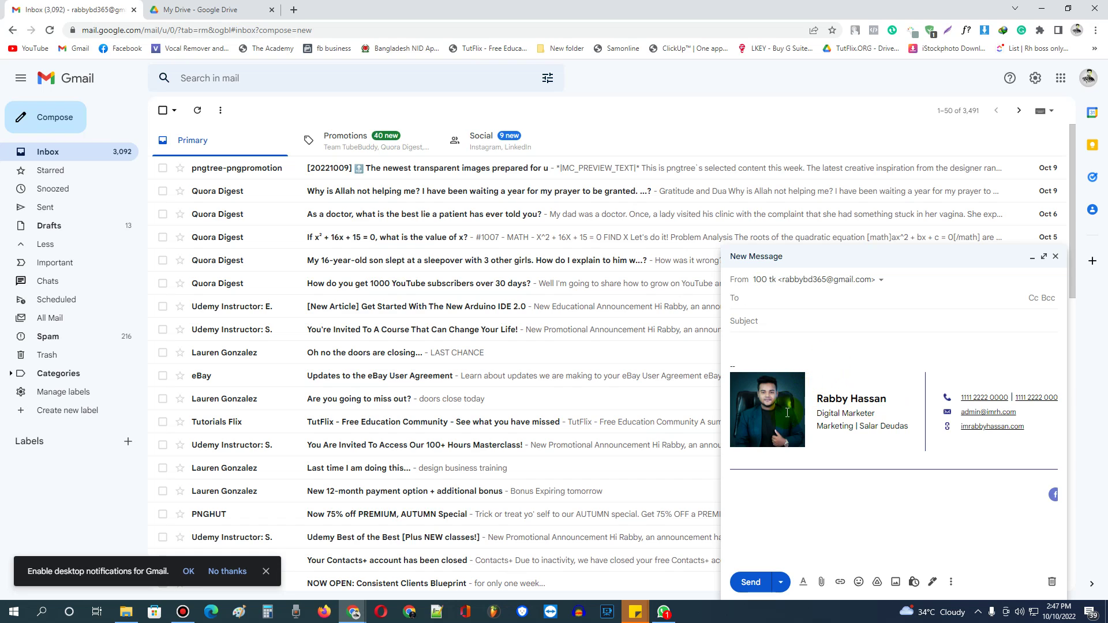
mouse_move(358, 613)
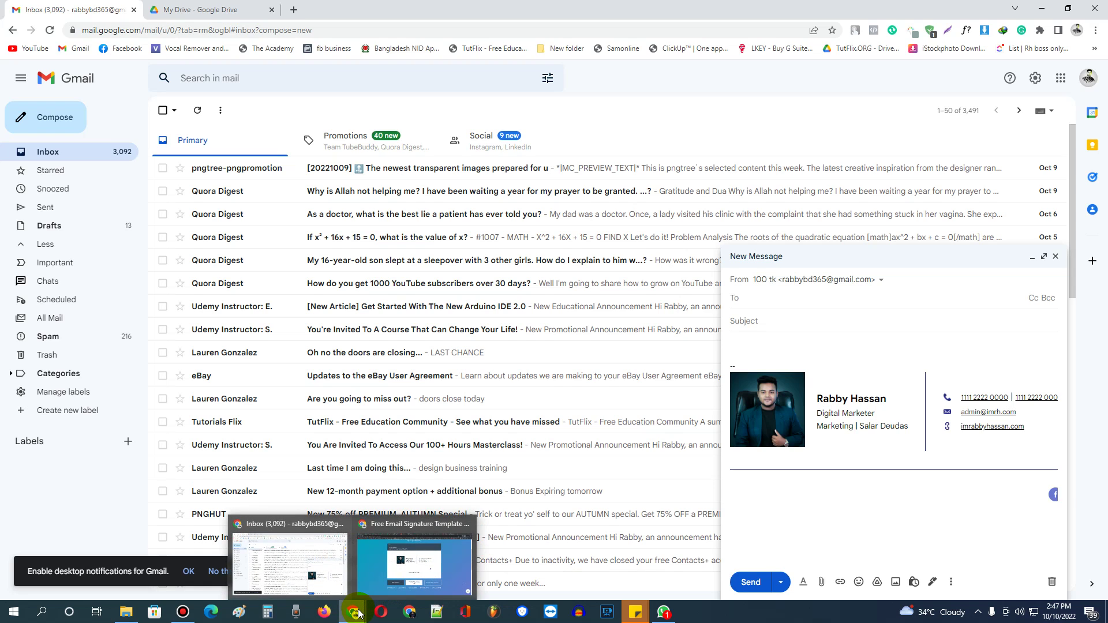
left_click(323, 614)
left_click(353, 611)
left_click(379, 577)
left_click(420, 267)
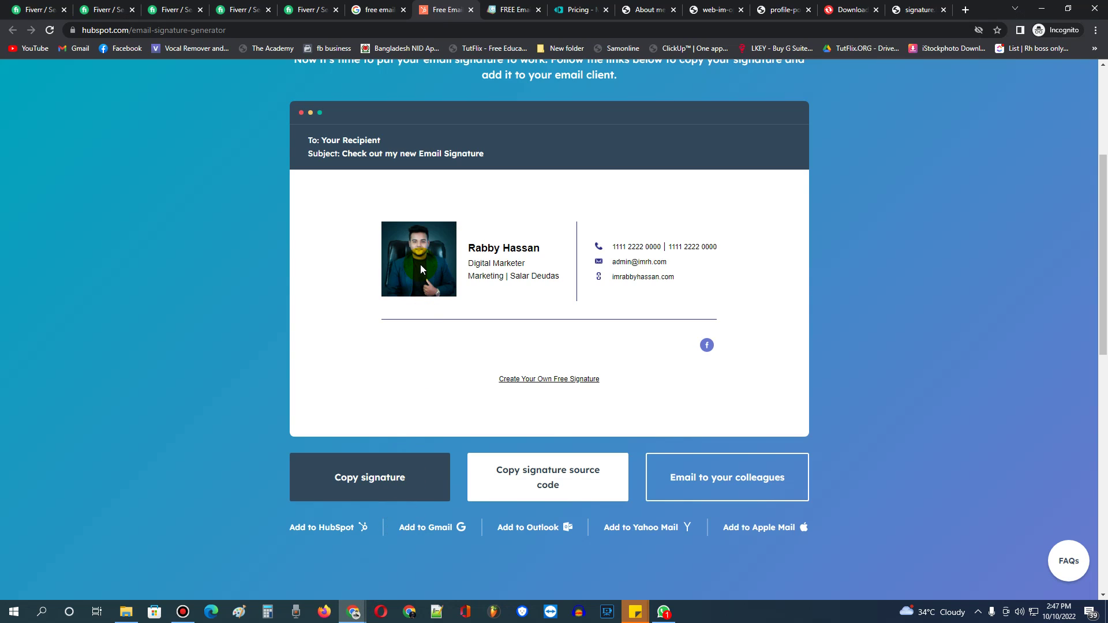
Cycle through the Fiverr search tabs and scroll the email signature gig listings priced $5 to $30.
left_click(311, 14)
left_click(244, 8)
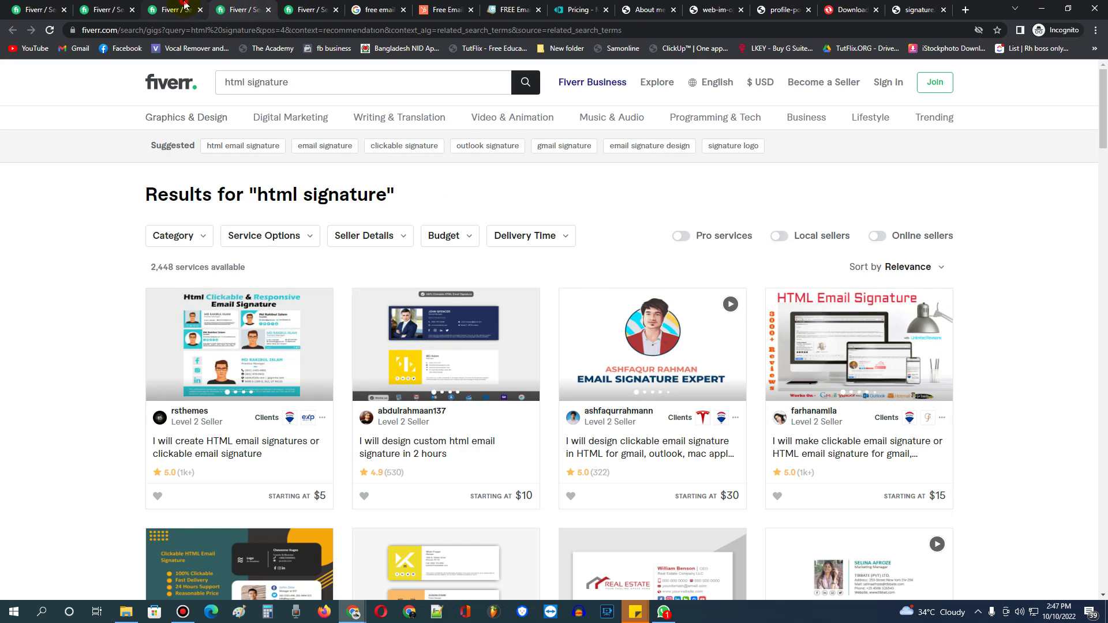
left_click(185, 6)
left_click(115, 5)
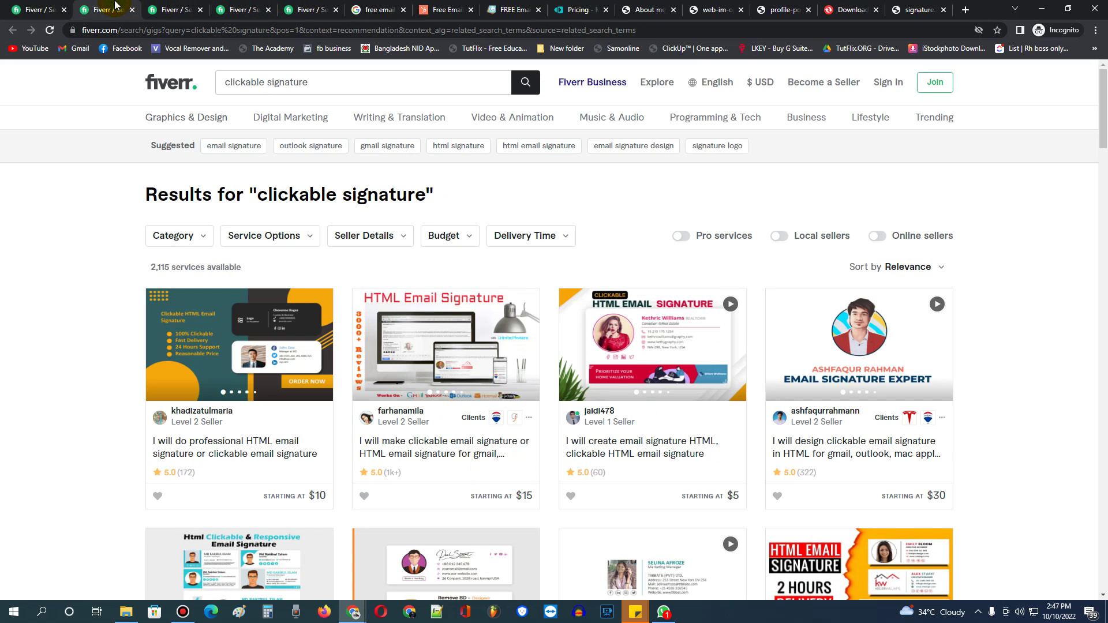
left_click(173, 10)
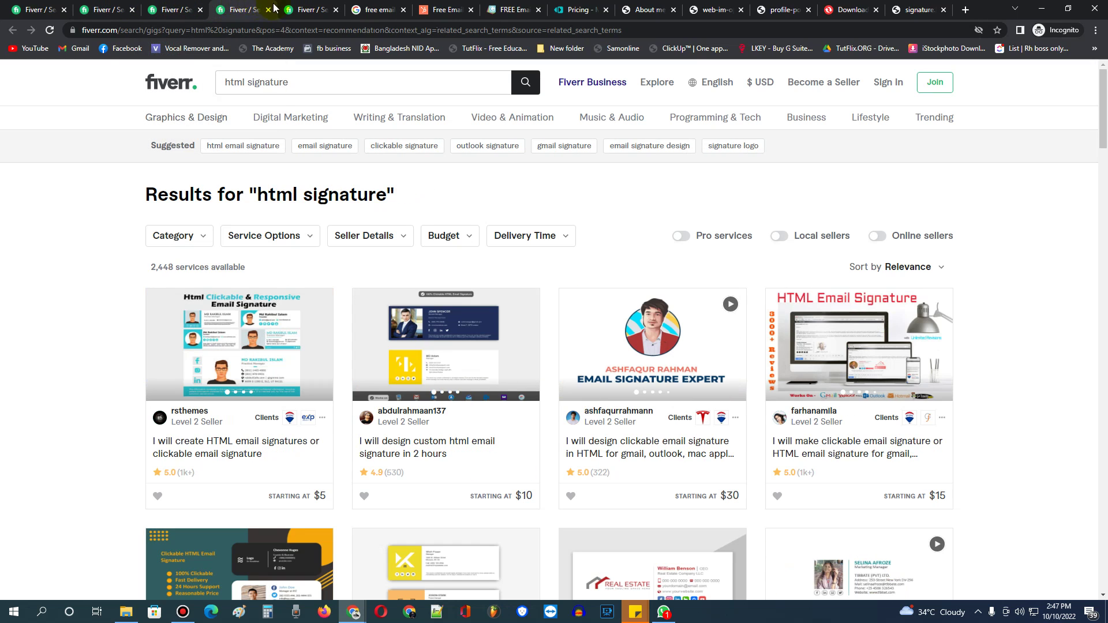
mouse_move(300, 132)
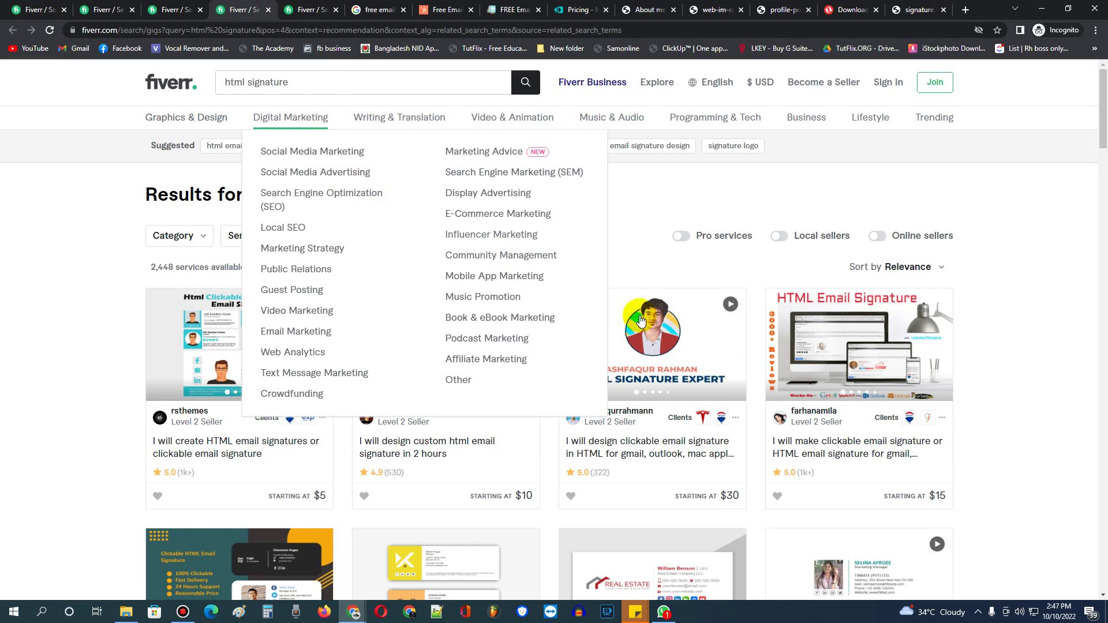
scroll(1037, 300, "down", 3)
scroll(1038, 300, "down", 5)
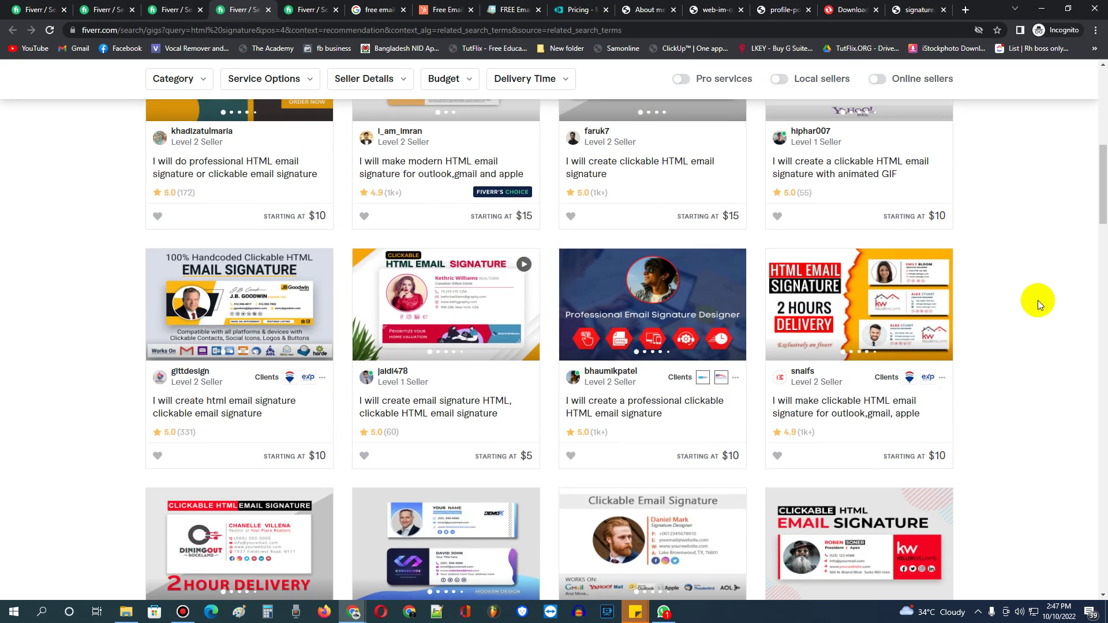
scroll(1037, 298, "down", 3)
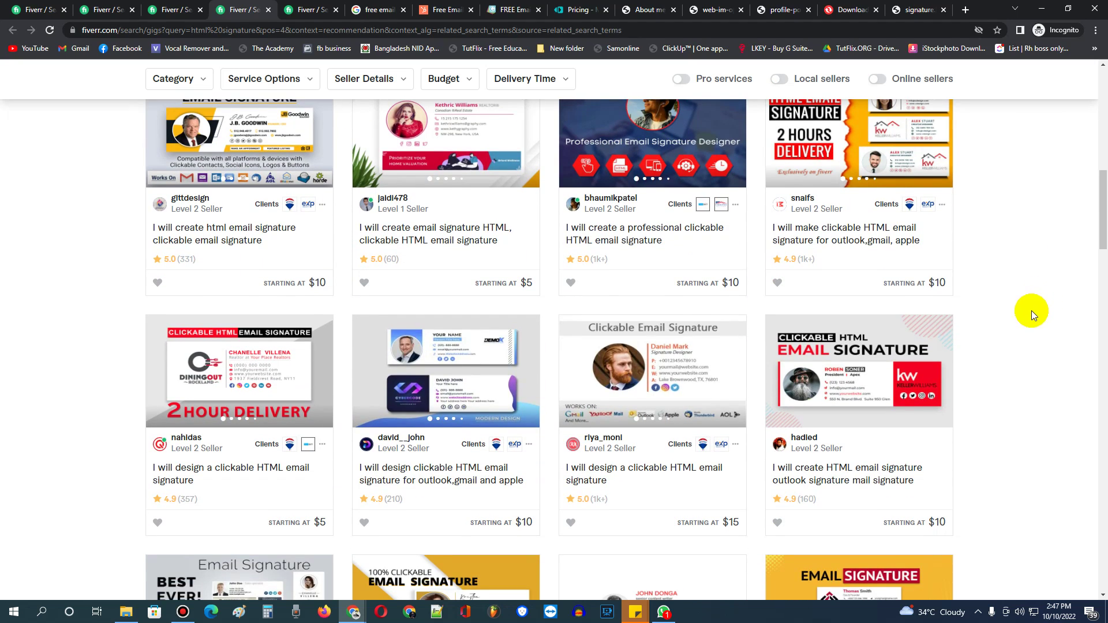
scroll(1026, 306, "up", 3)
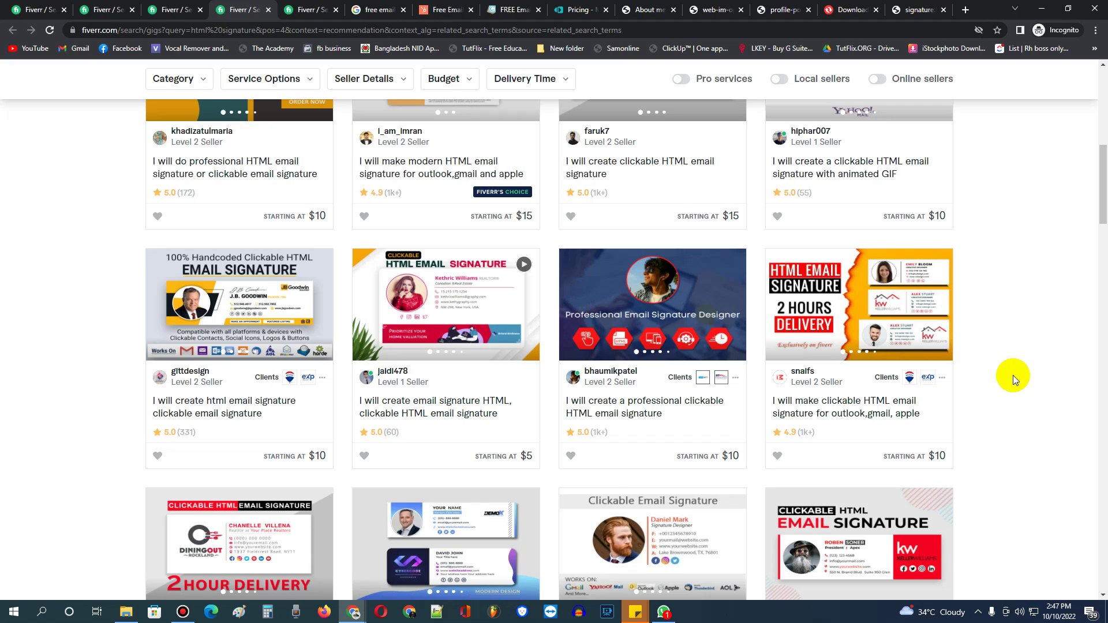
scroll(935, 378, "up", 8)
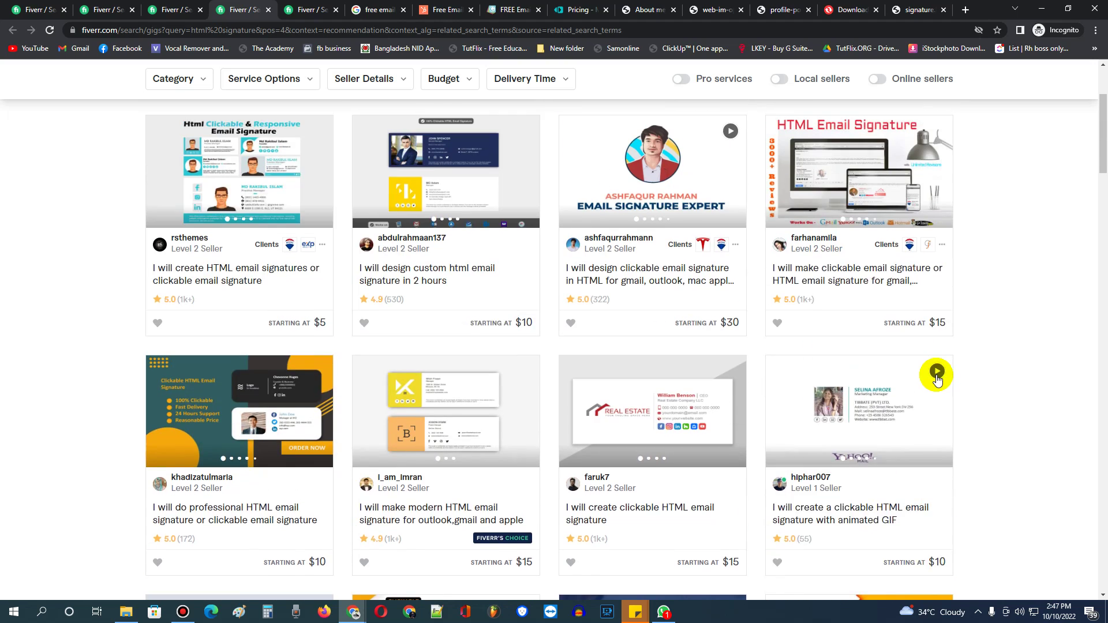